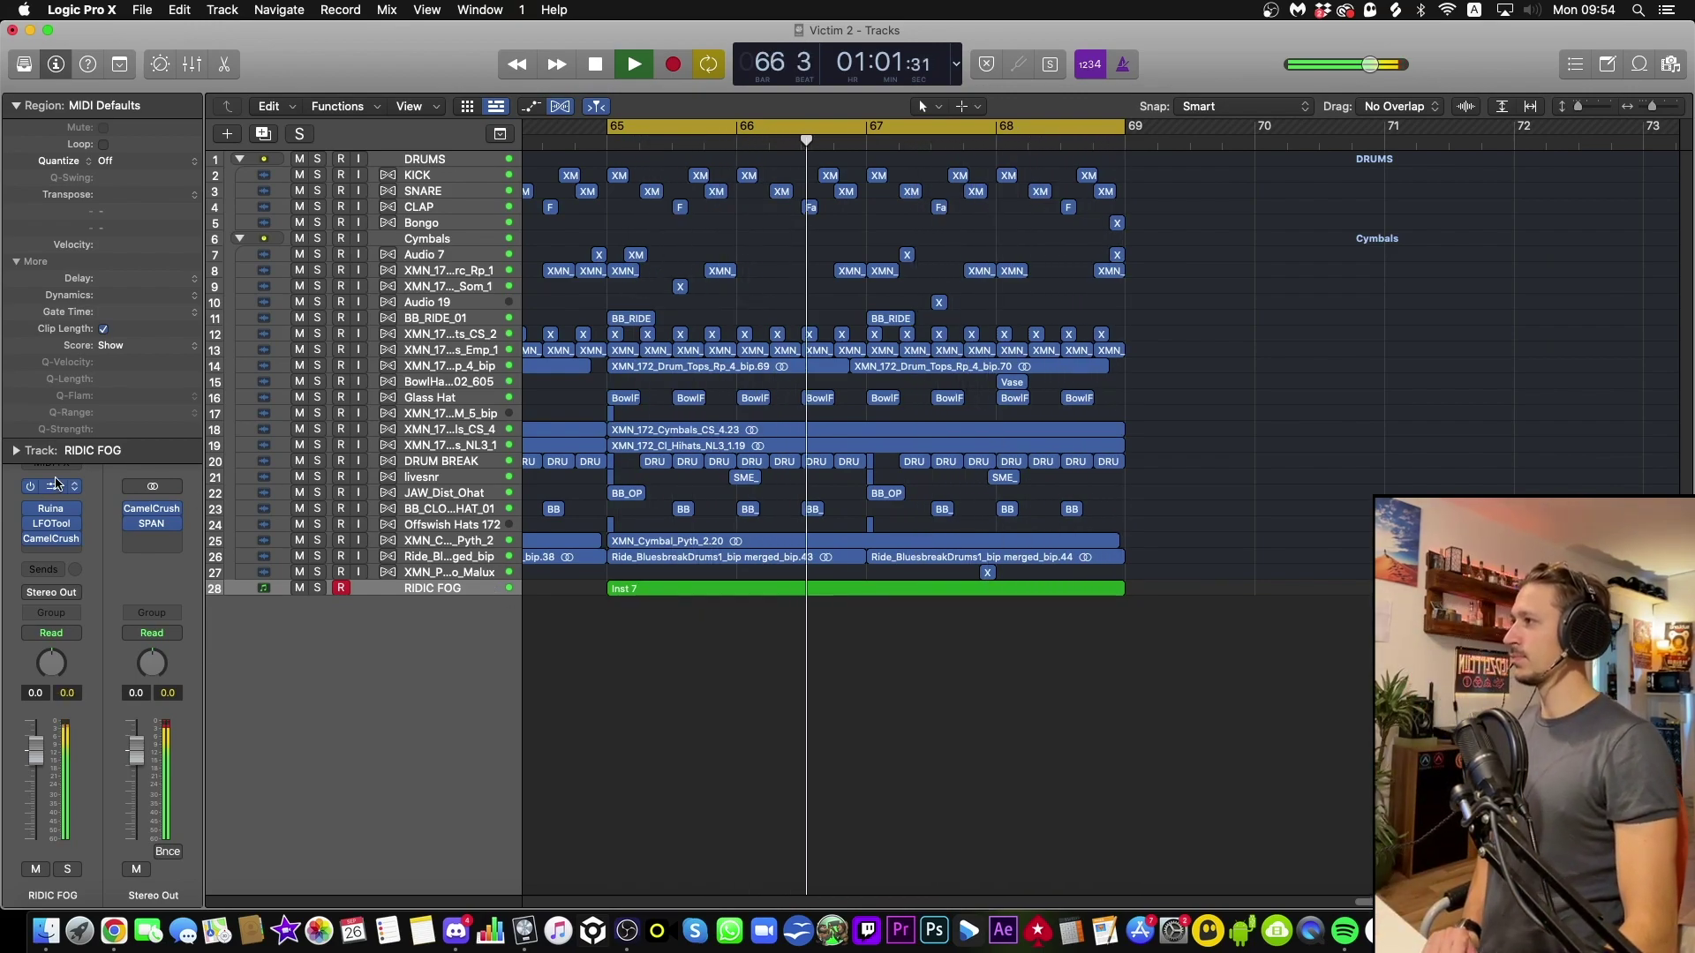
Bypass the Ruina and LFOTool effects on the RIDIC FOG channel and open its Phase Plant instrument.
{"action": "mouse_move", "coordinate": [30, 509]}
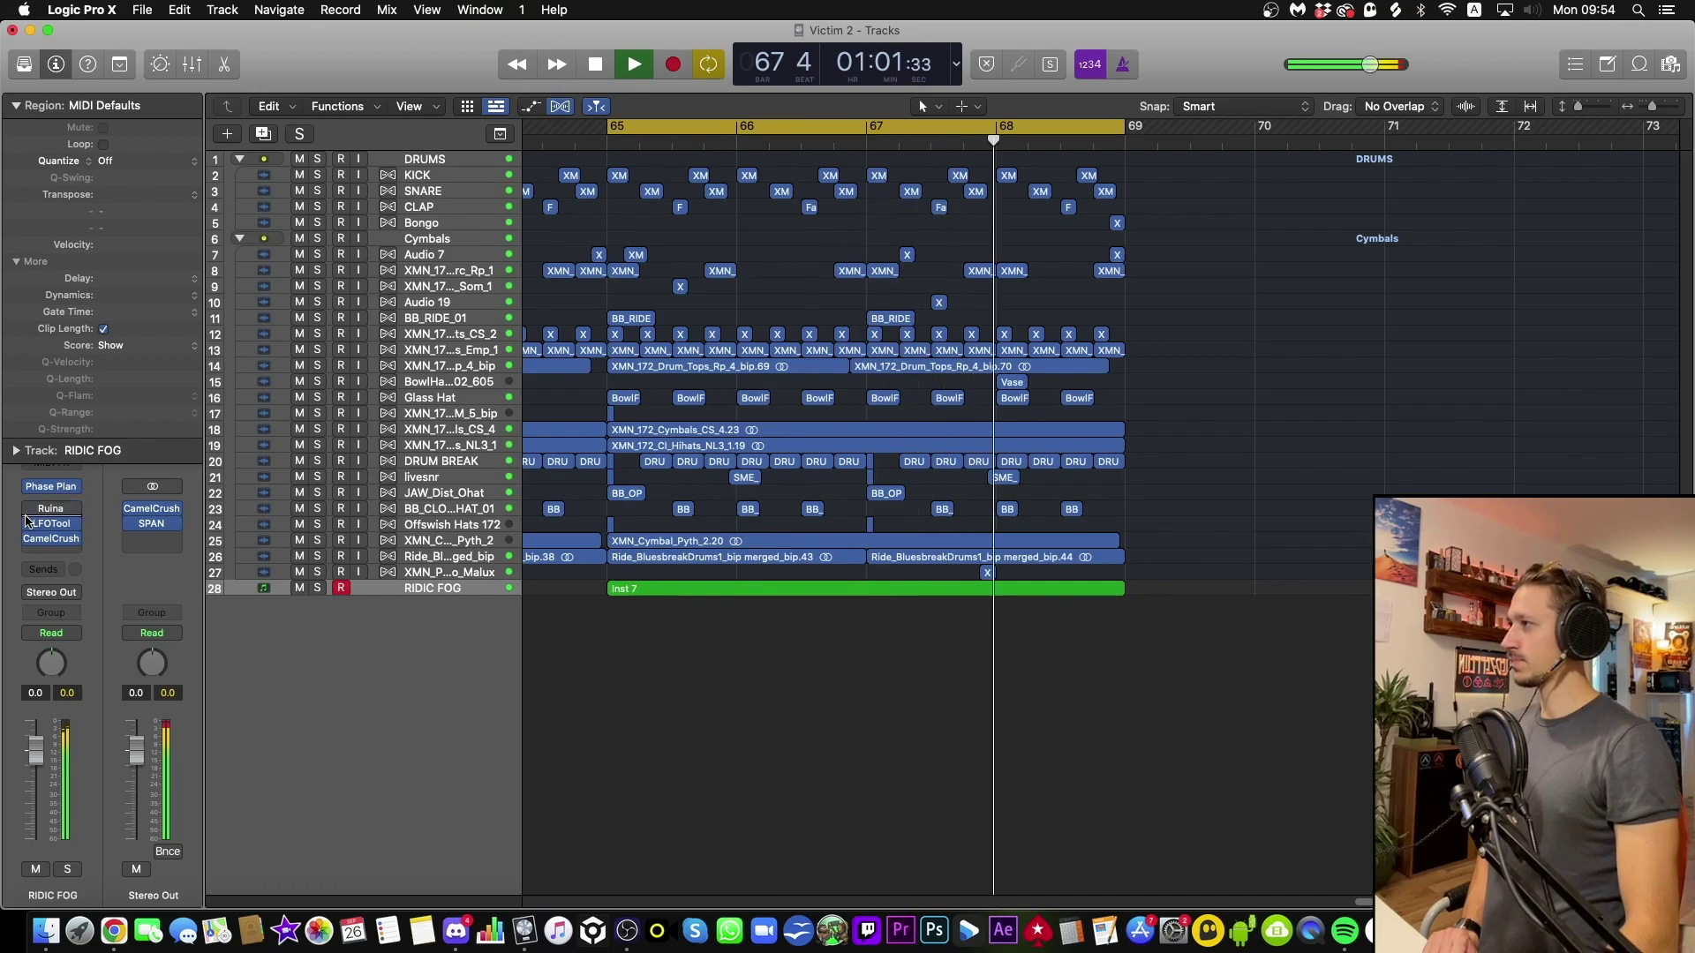
{"action": "left_click", "coordinate": [55, 492]}
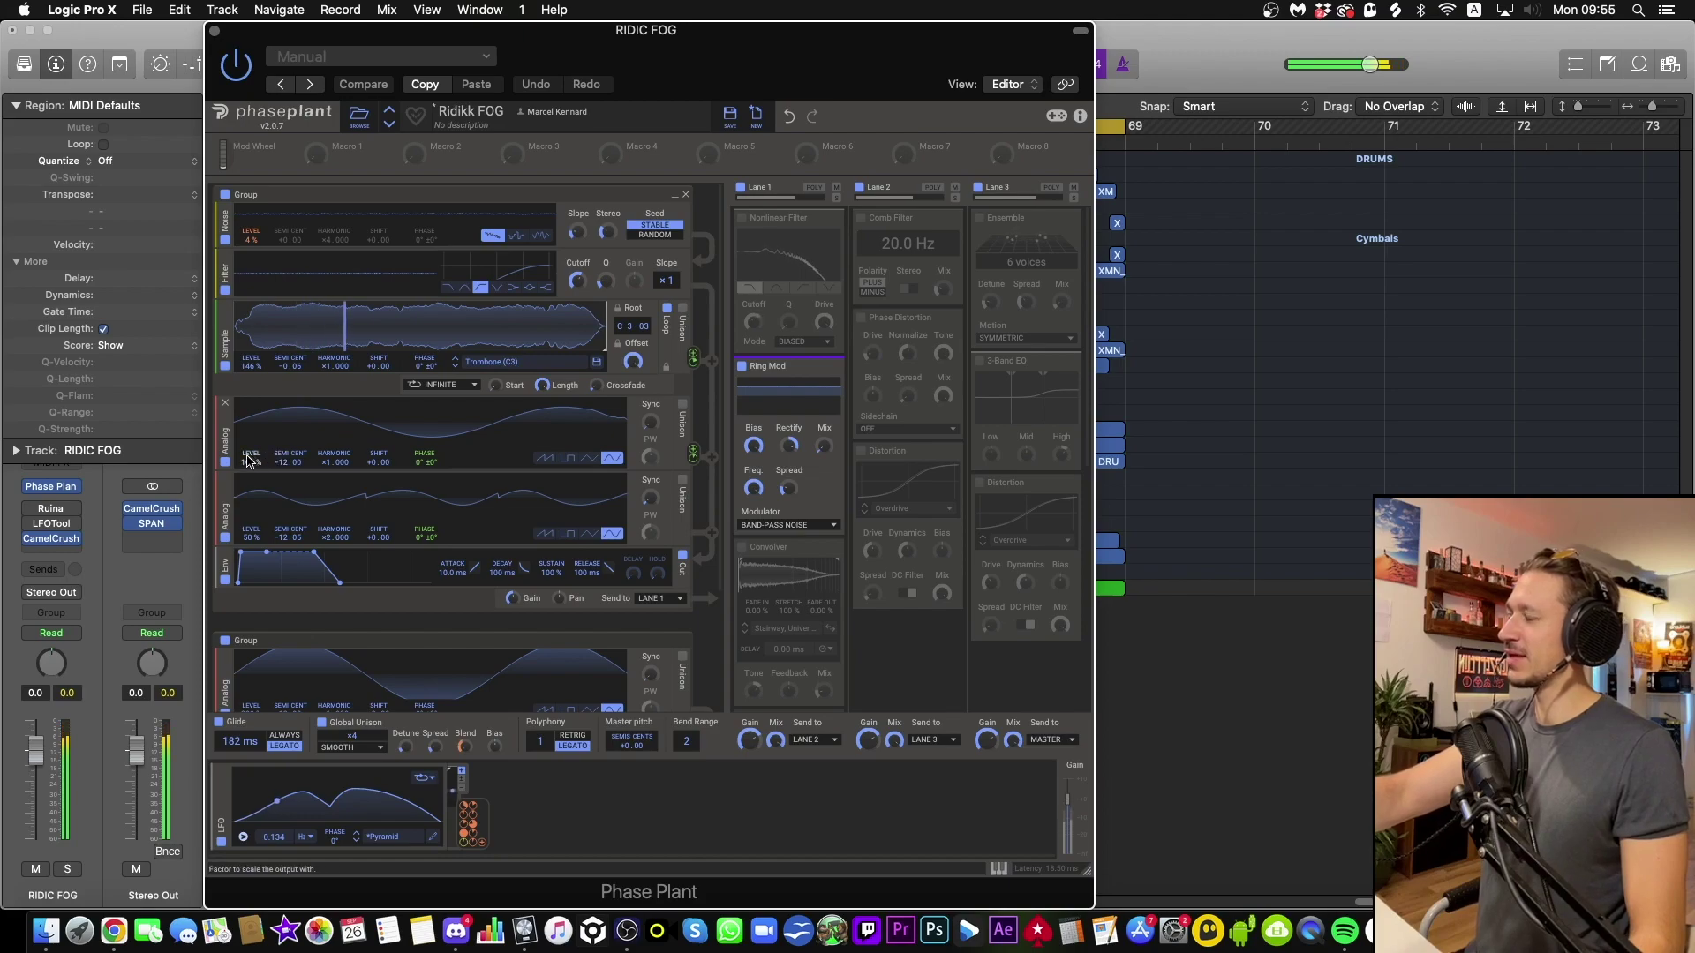
Examine the noise, filter, sample, Analog oscillator and envelope modules in both generator groups of the Ridikk FOG patch.
{"action": "scroll", "coordinate": [468, 334], "scroll_direction": "down", "scroll_amount": 1}
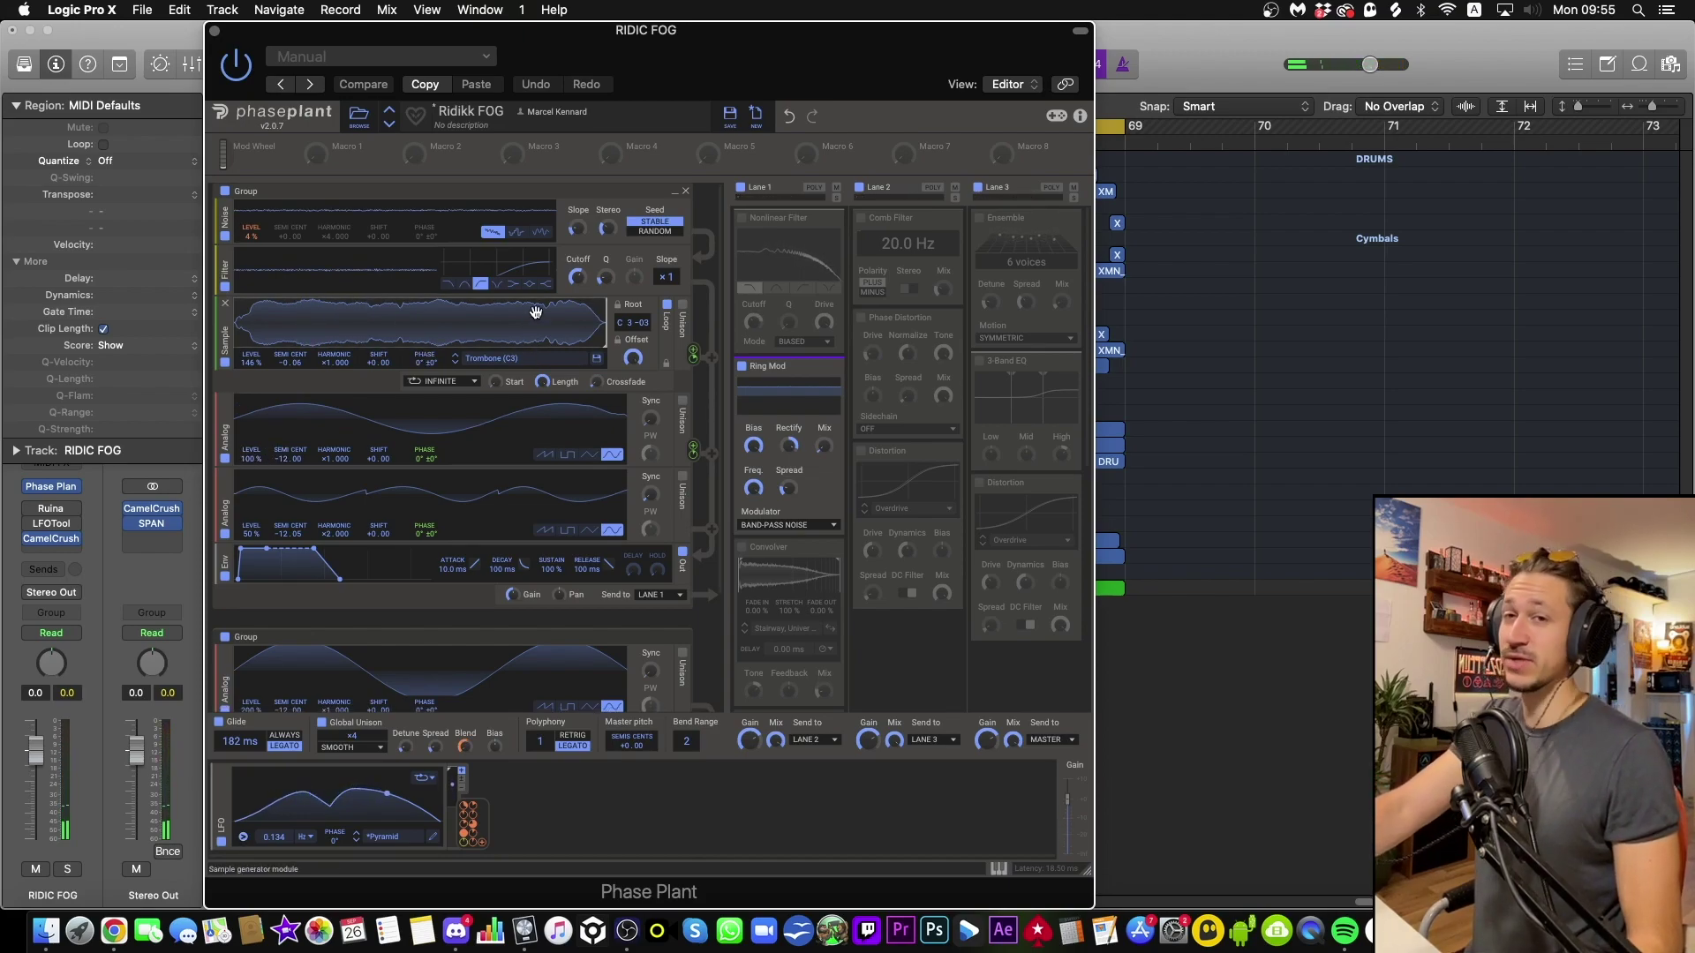
{"action": "scroll", "coordinate": [300, 236], "scroll_direction": "up", "scroll_amount": 1}
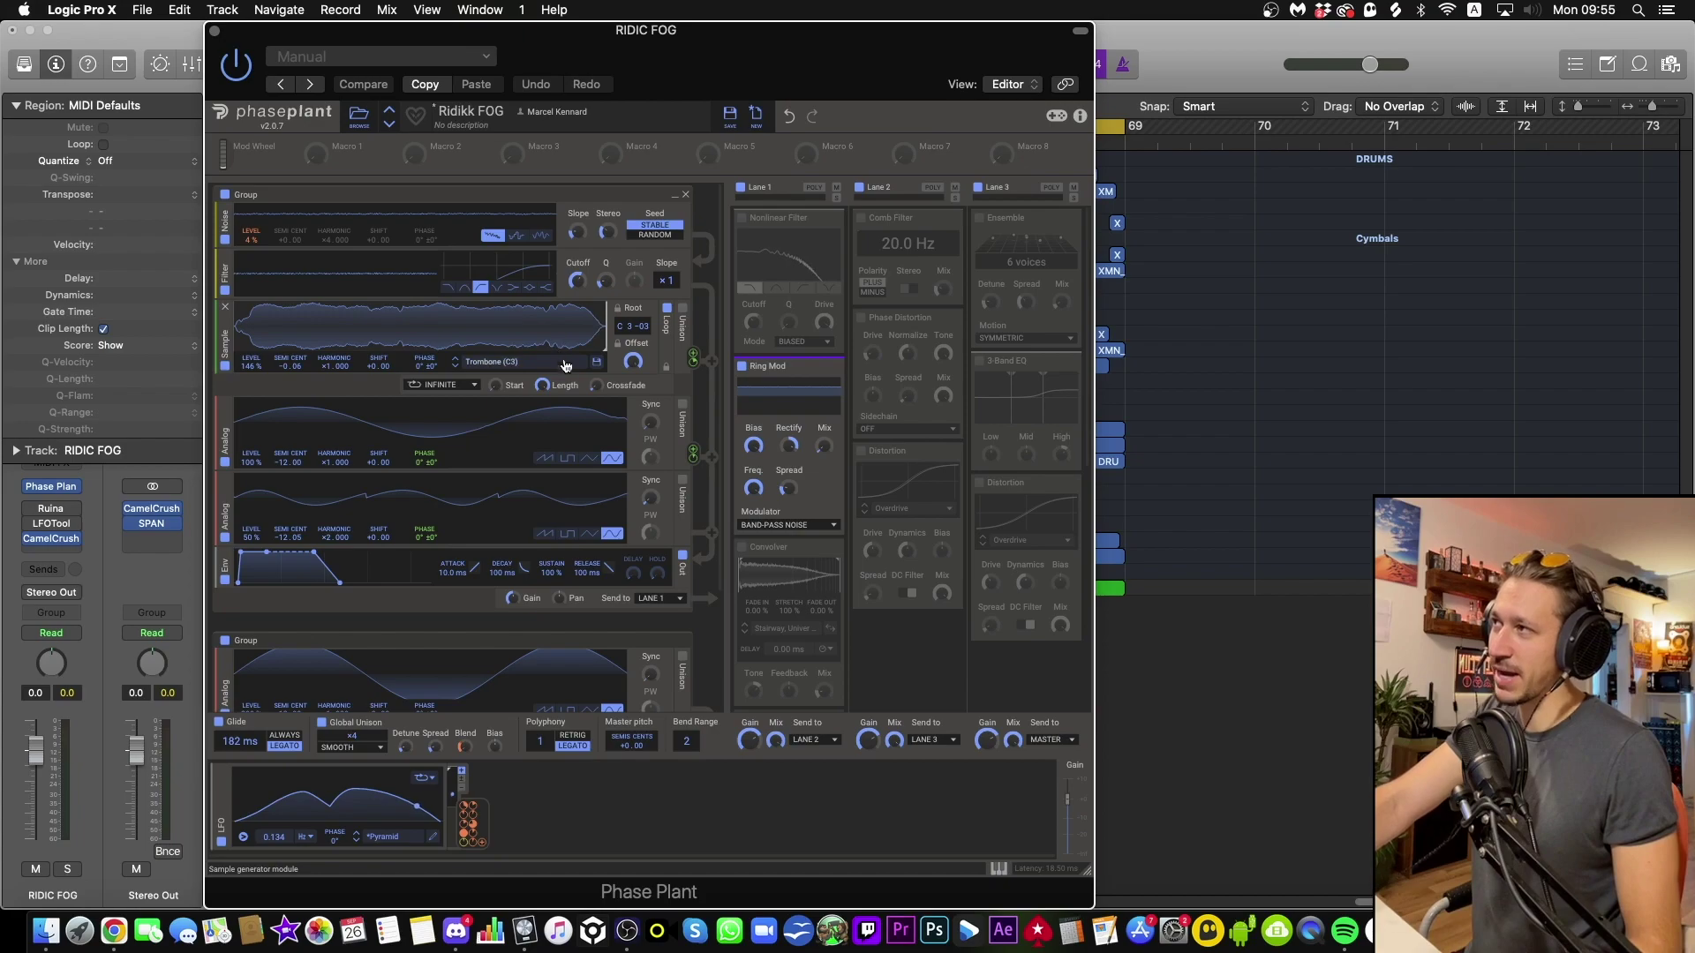
{"action": "scroll", "coordinate": [558, 297], "scroll_direction": "down", "scroll_amount": 1}
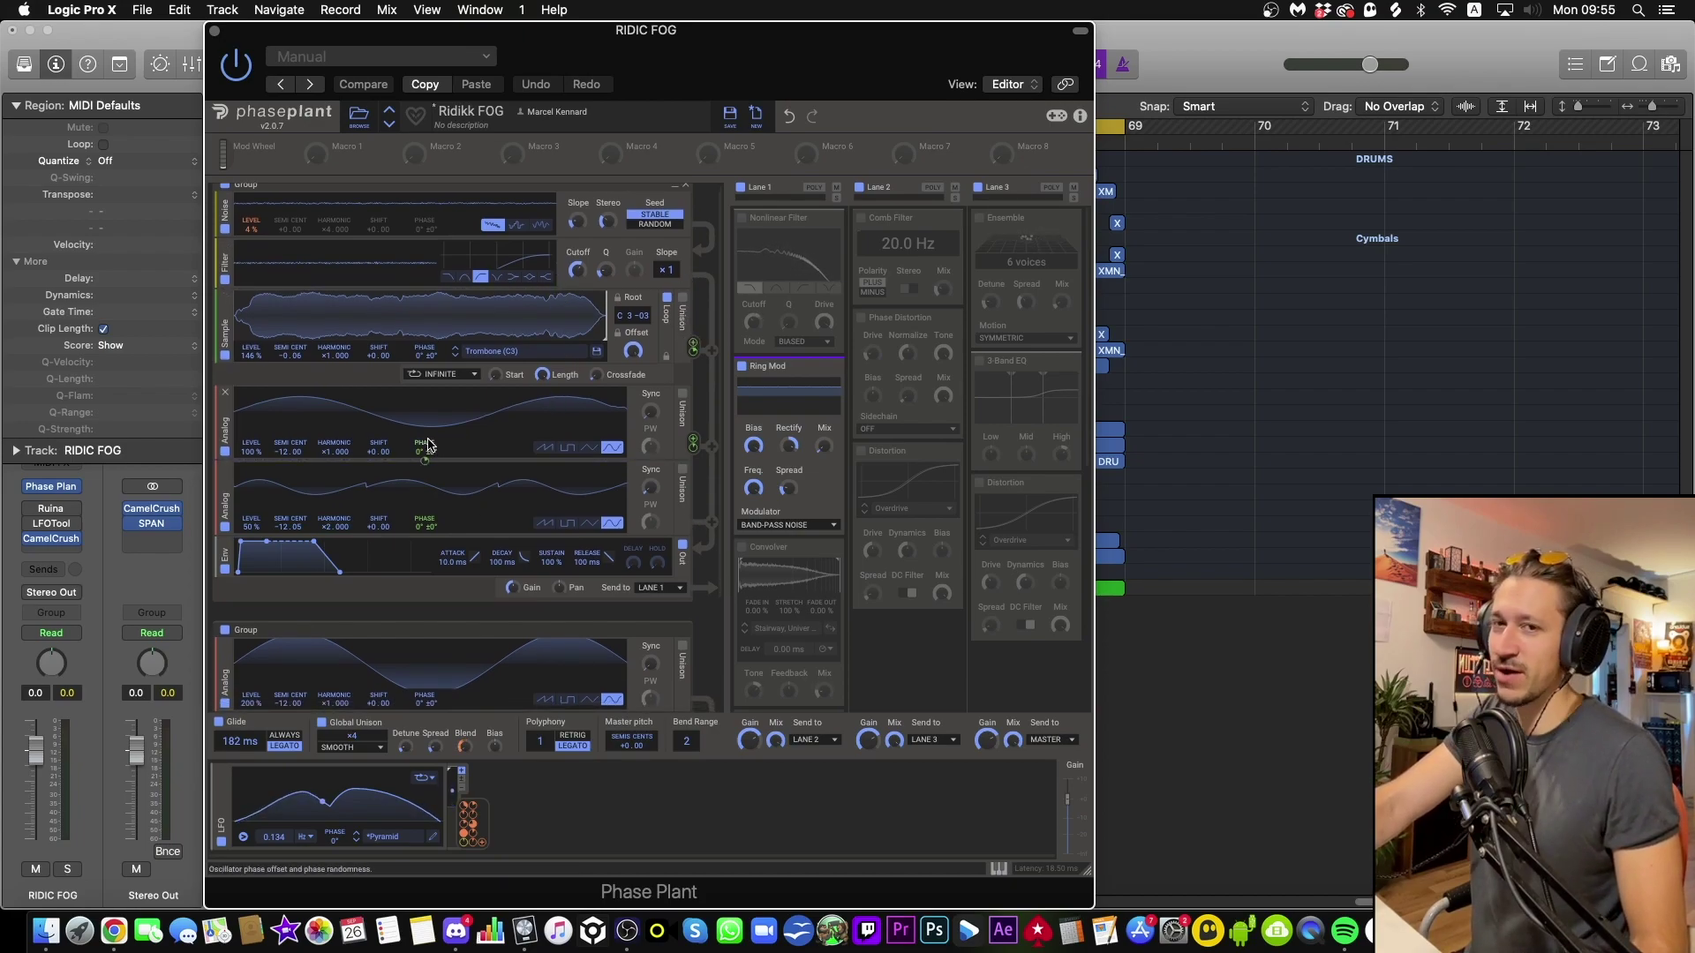
{"action": "scroll", "coordinate": [373, 418], "scroll_direction": "down", "scroll_amount": 1}
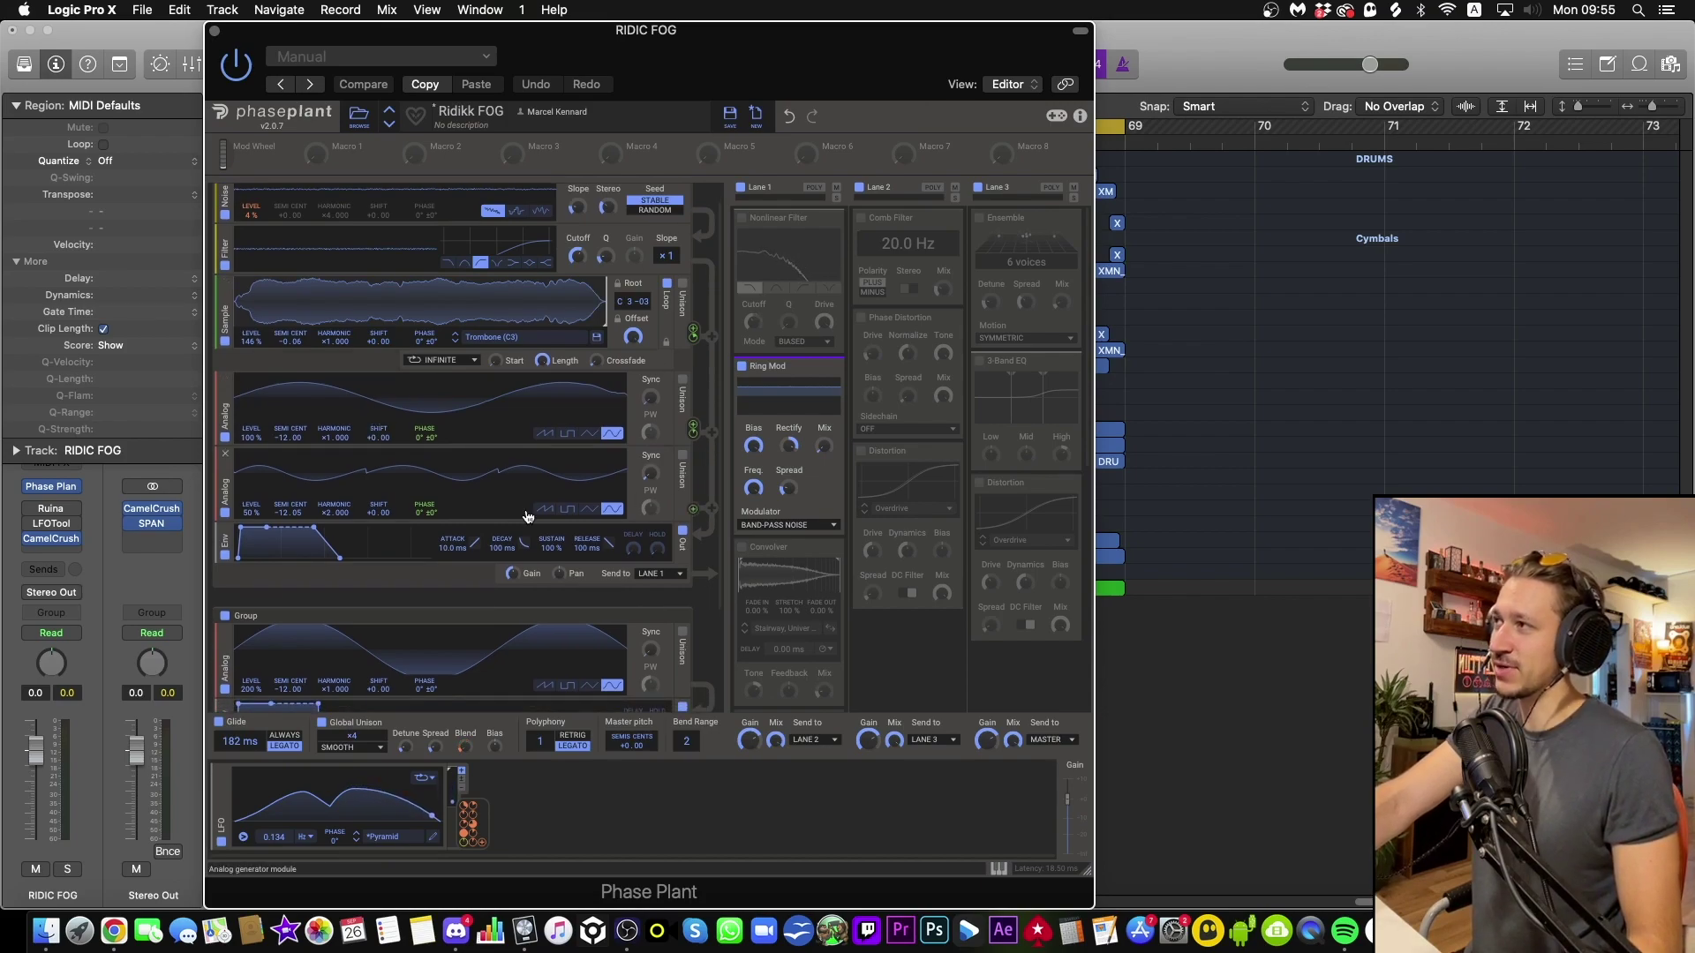
{"action": "scroll", "coordinate": [508, 495], "scroll_direction": "down", "scroll_amount": 3}
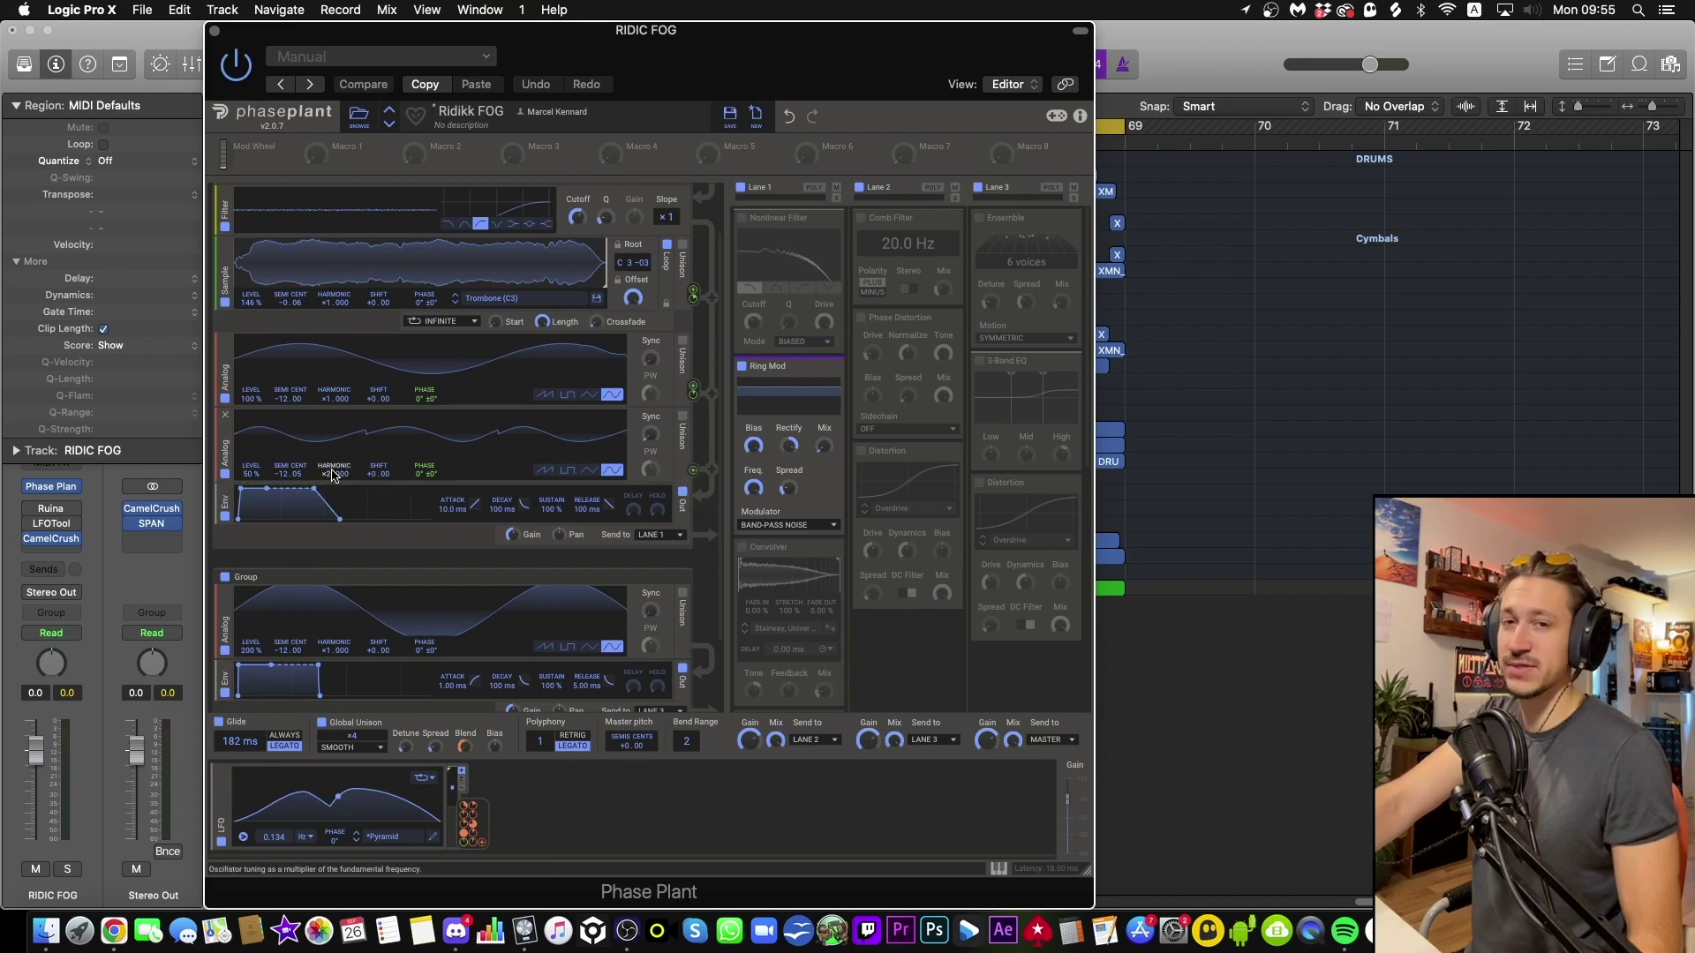
{"action": "left_click_drag", "start_coordinate": [333, 471], "coordinate": [367, 447]}
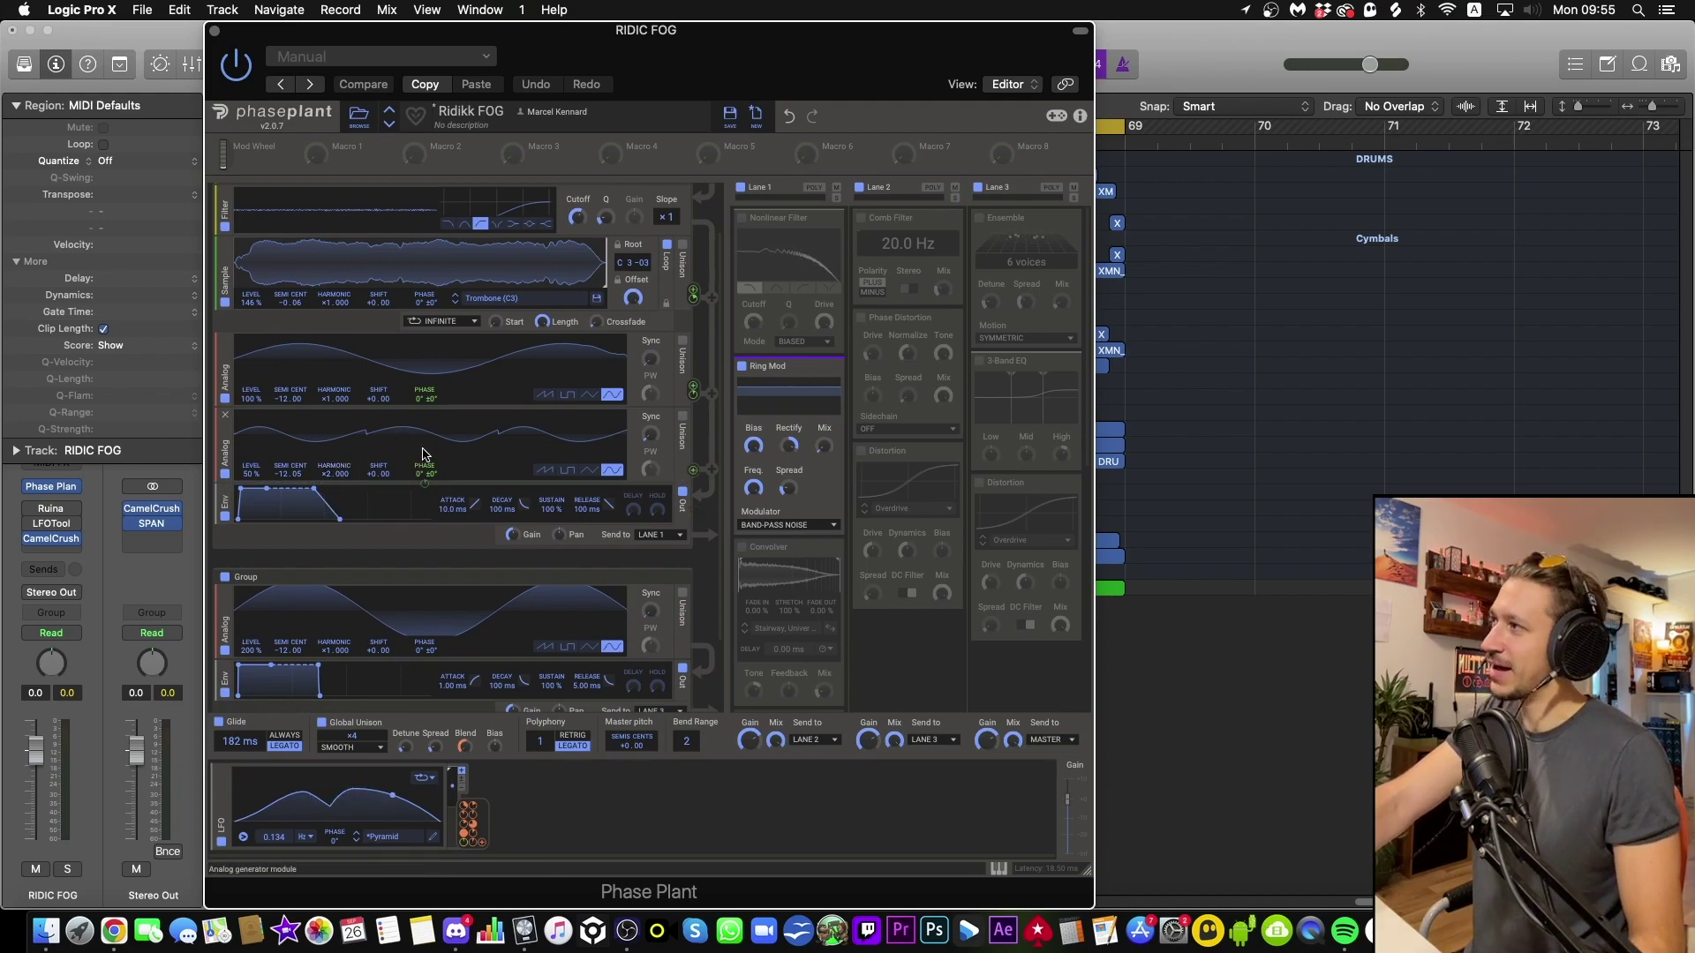
{"action": "scroll", "coordinate": [556, 367], "scroll_direction": "down", "scroll_amount": 3}
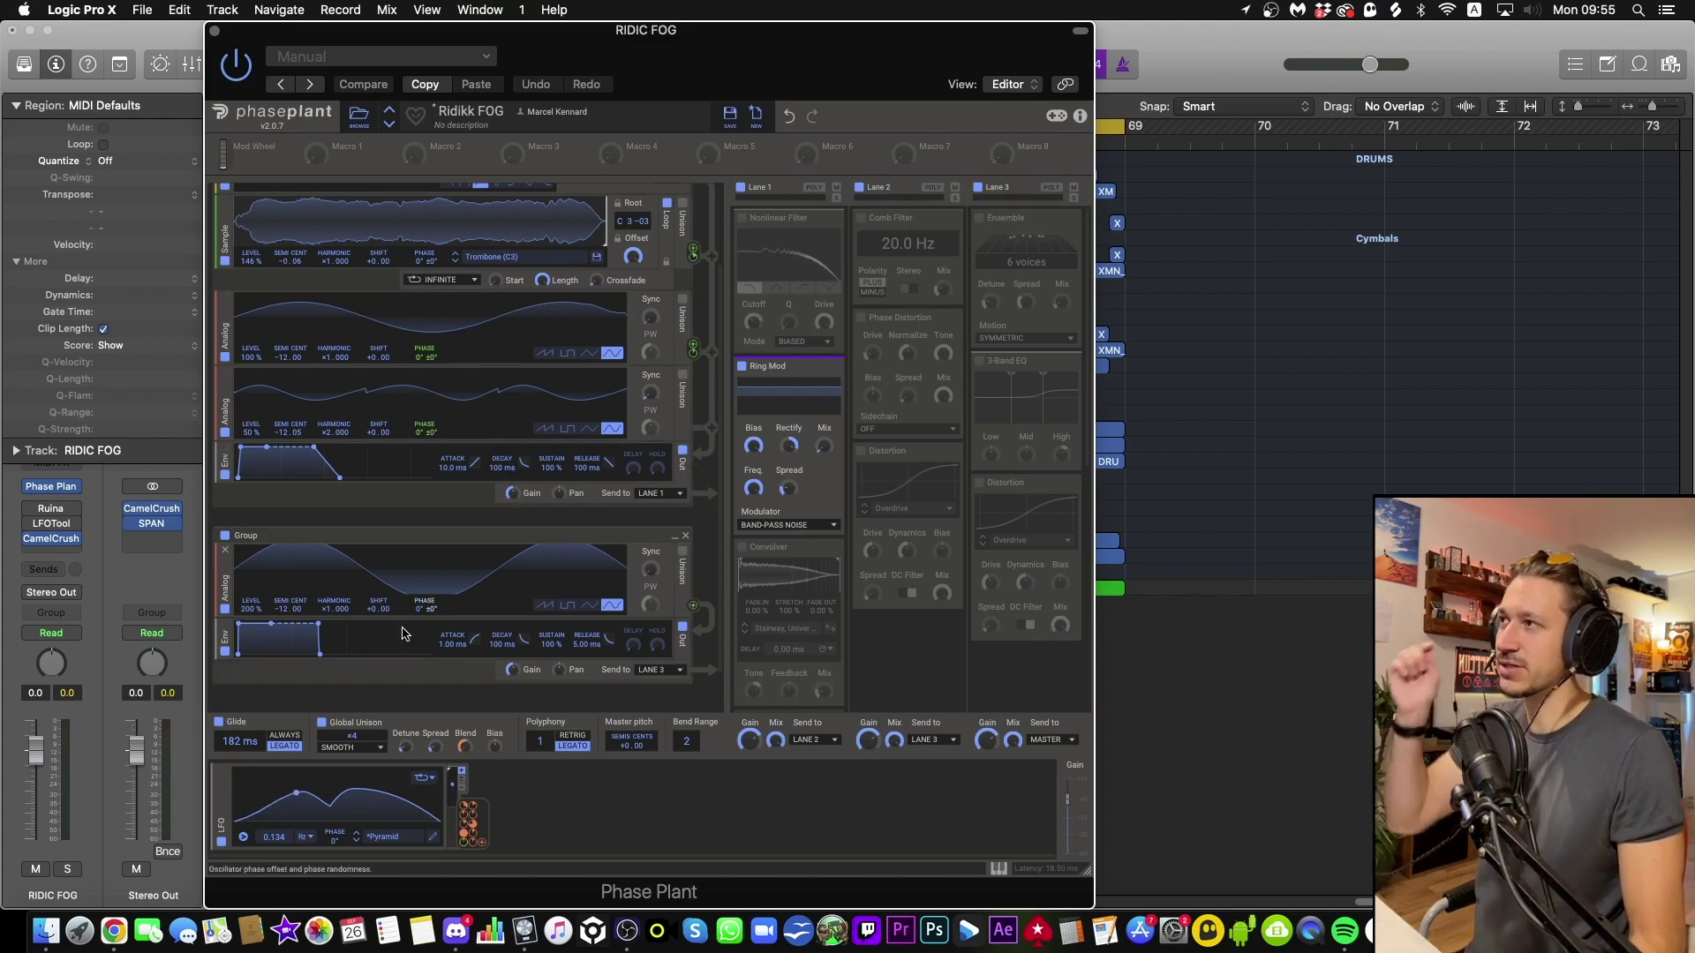
{"action": "scroll", "coordinate": [402, 634], "scroll_direction": "down", "scroll_amount": 1}
Disable the Ring Mod effect in Lane 1 and send the second generator group's output to Master.
{"action": "left_click", "coordinate": [742, 365]}
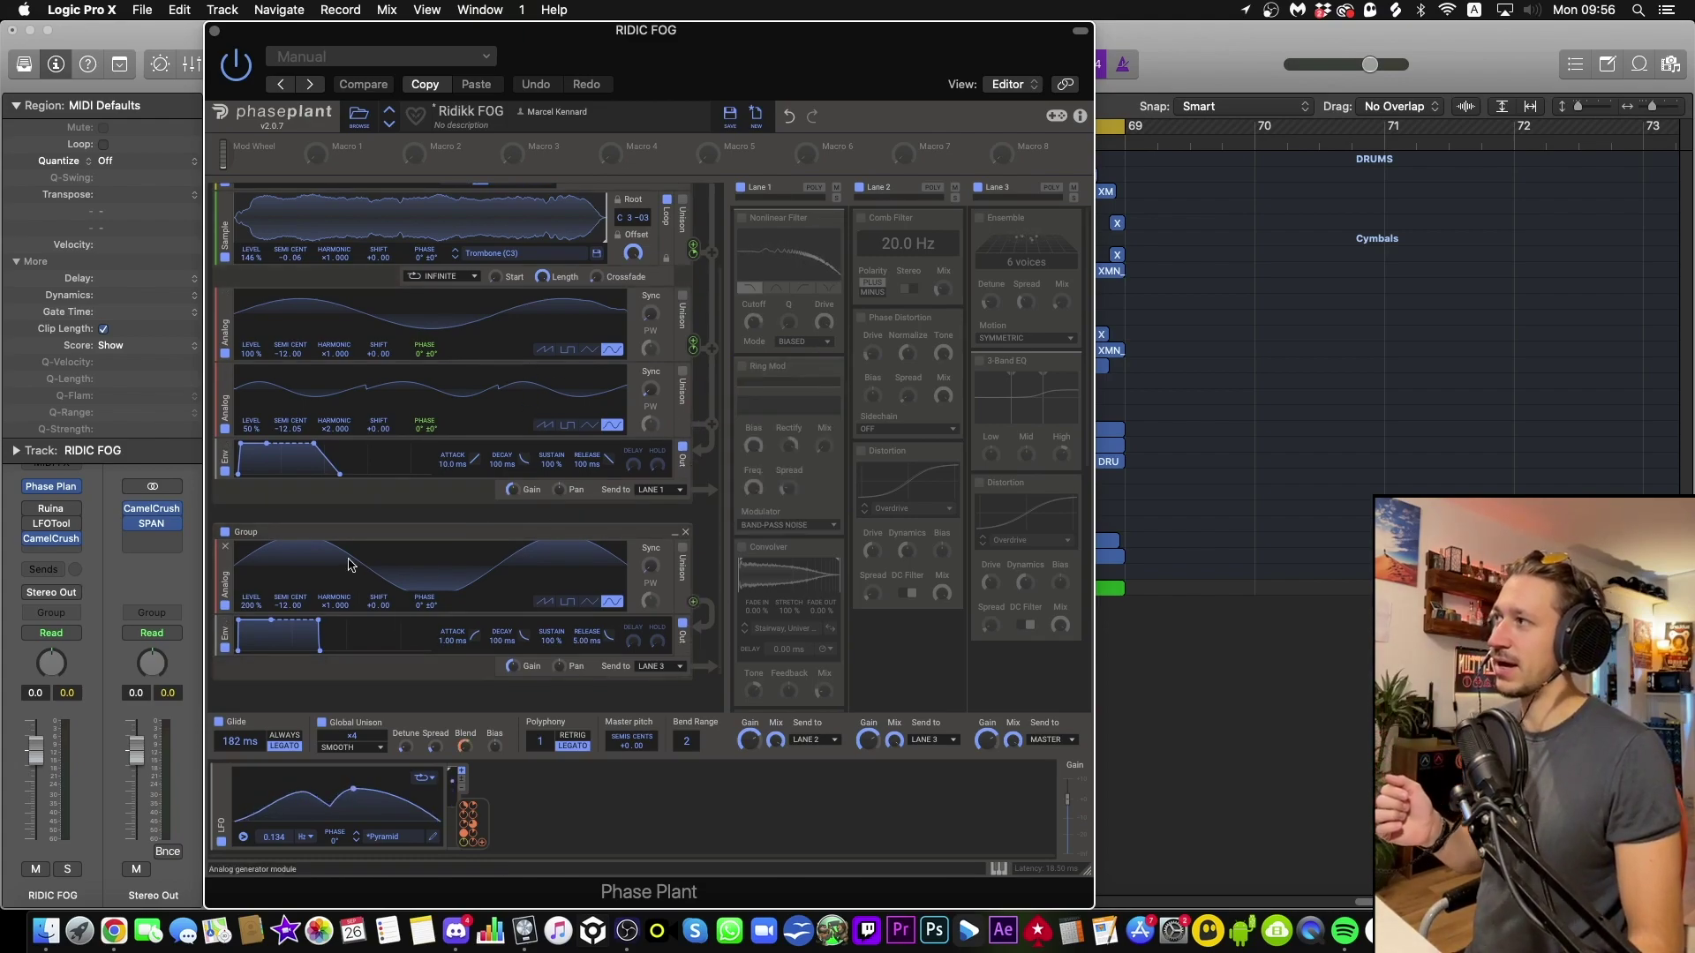
{"action": "scroll", "coordinate": [351, 565], "scroll_direction": "down", "scroll_amount": 3}
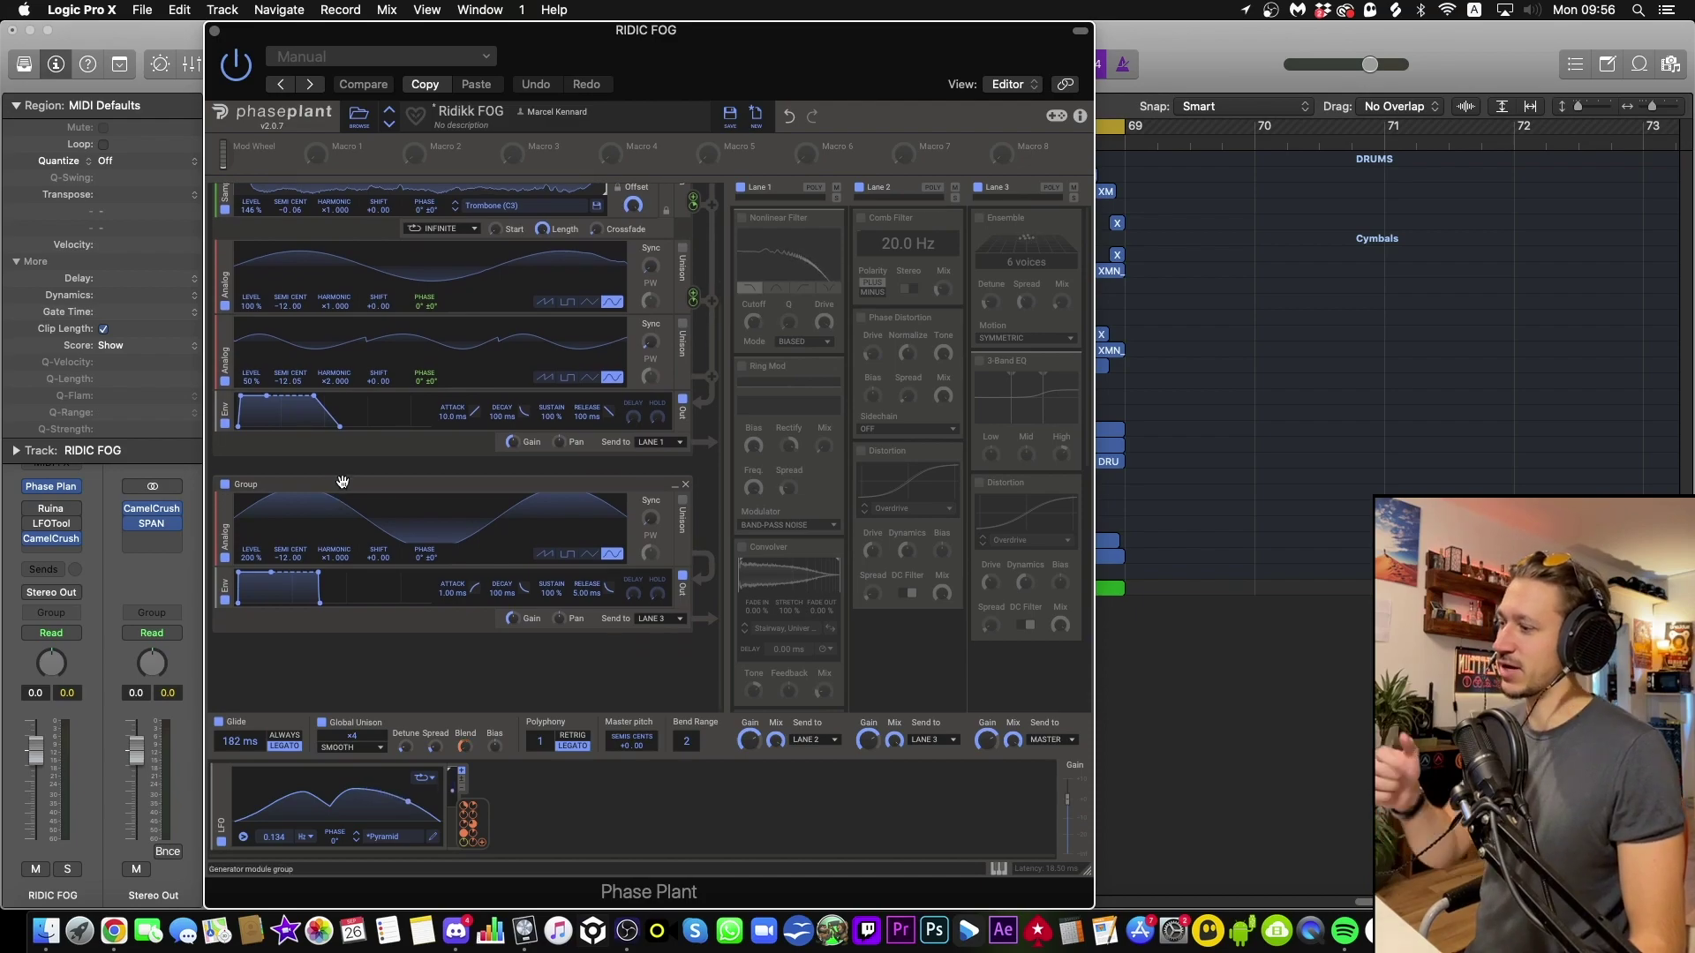
{"action": "left_click", "coordinate": [225, 484]}
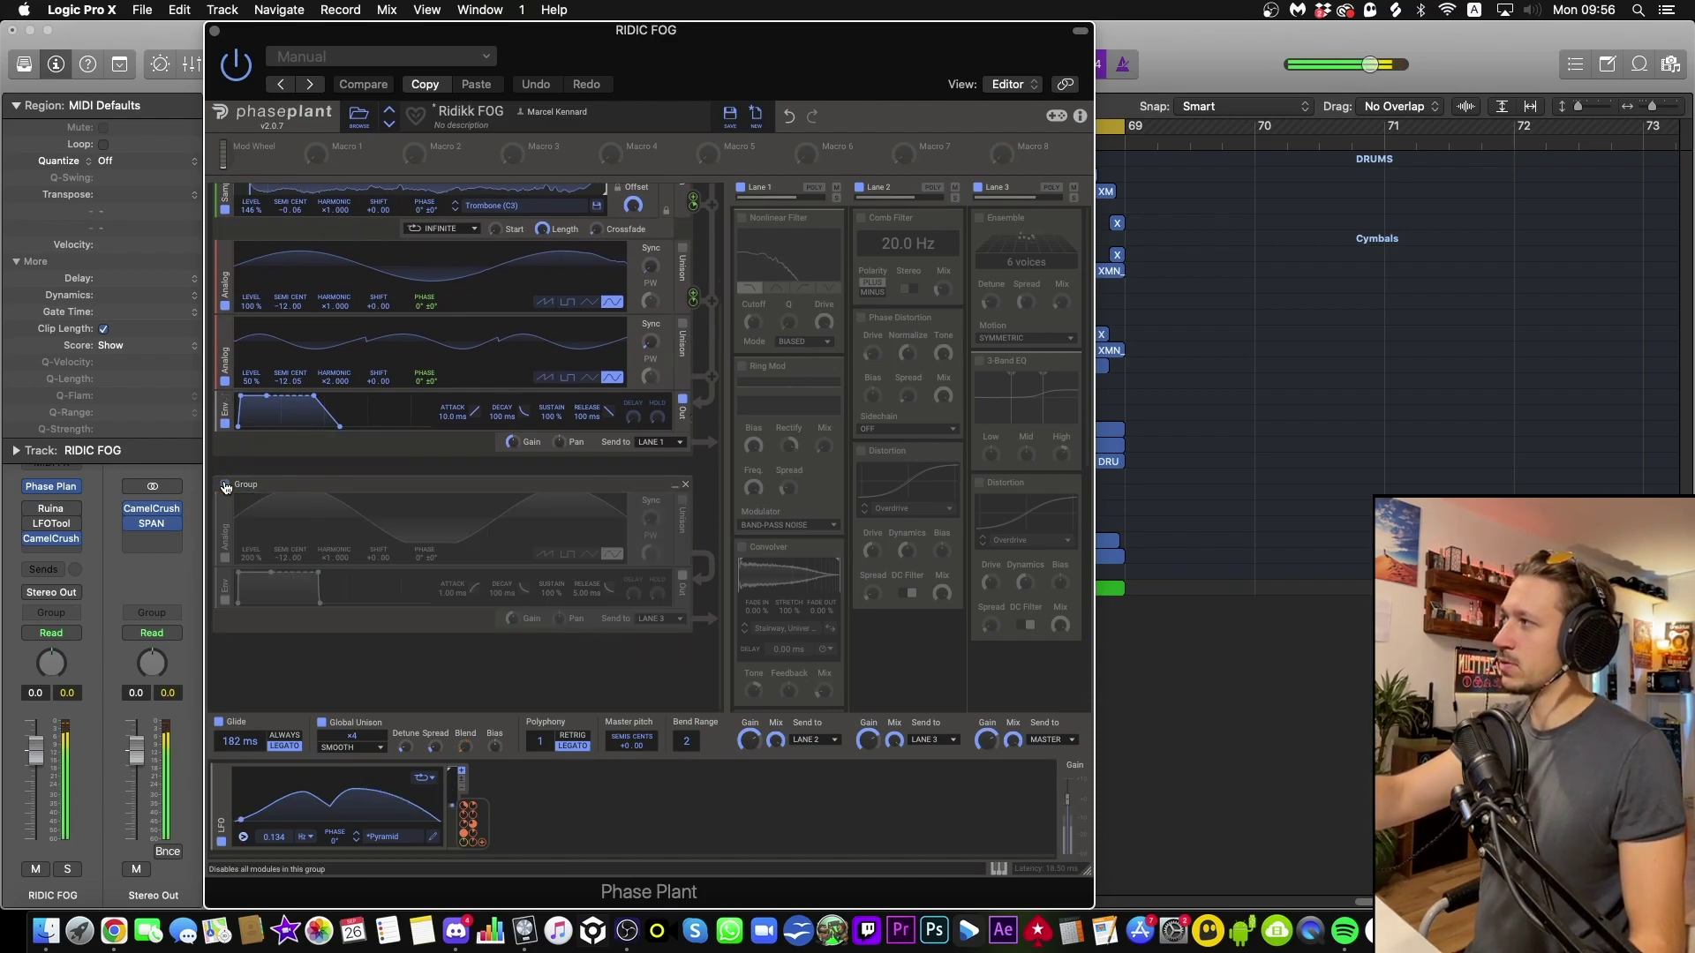
{"action": "left_click", "coordinate": [225, 484]}
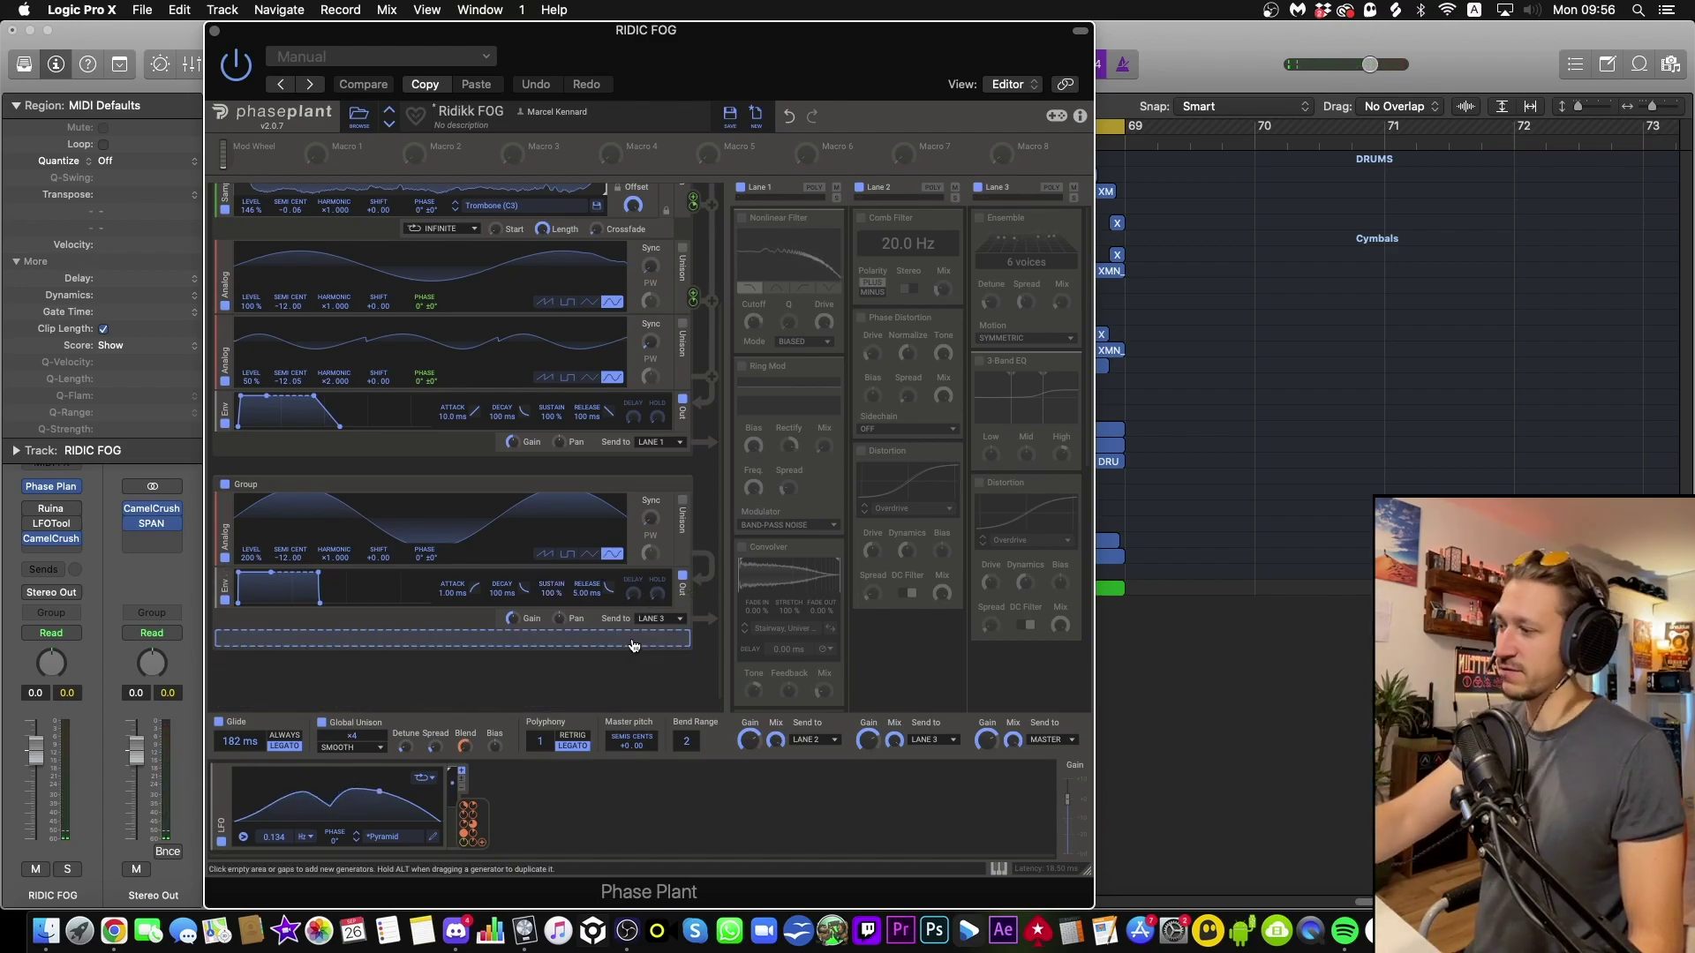
{"action": "left_click", "coordinate": [658, 618]}
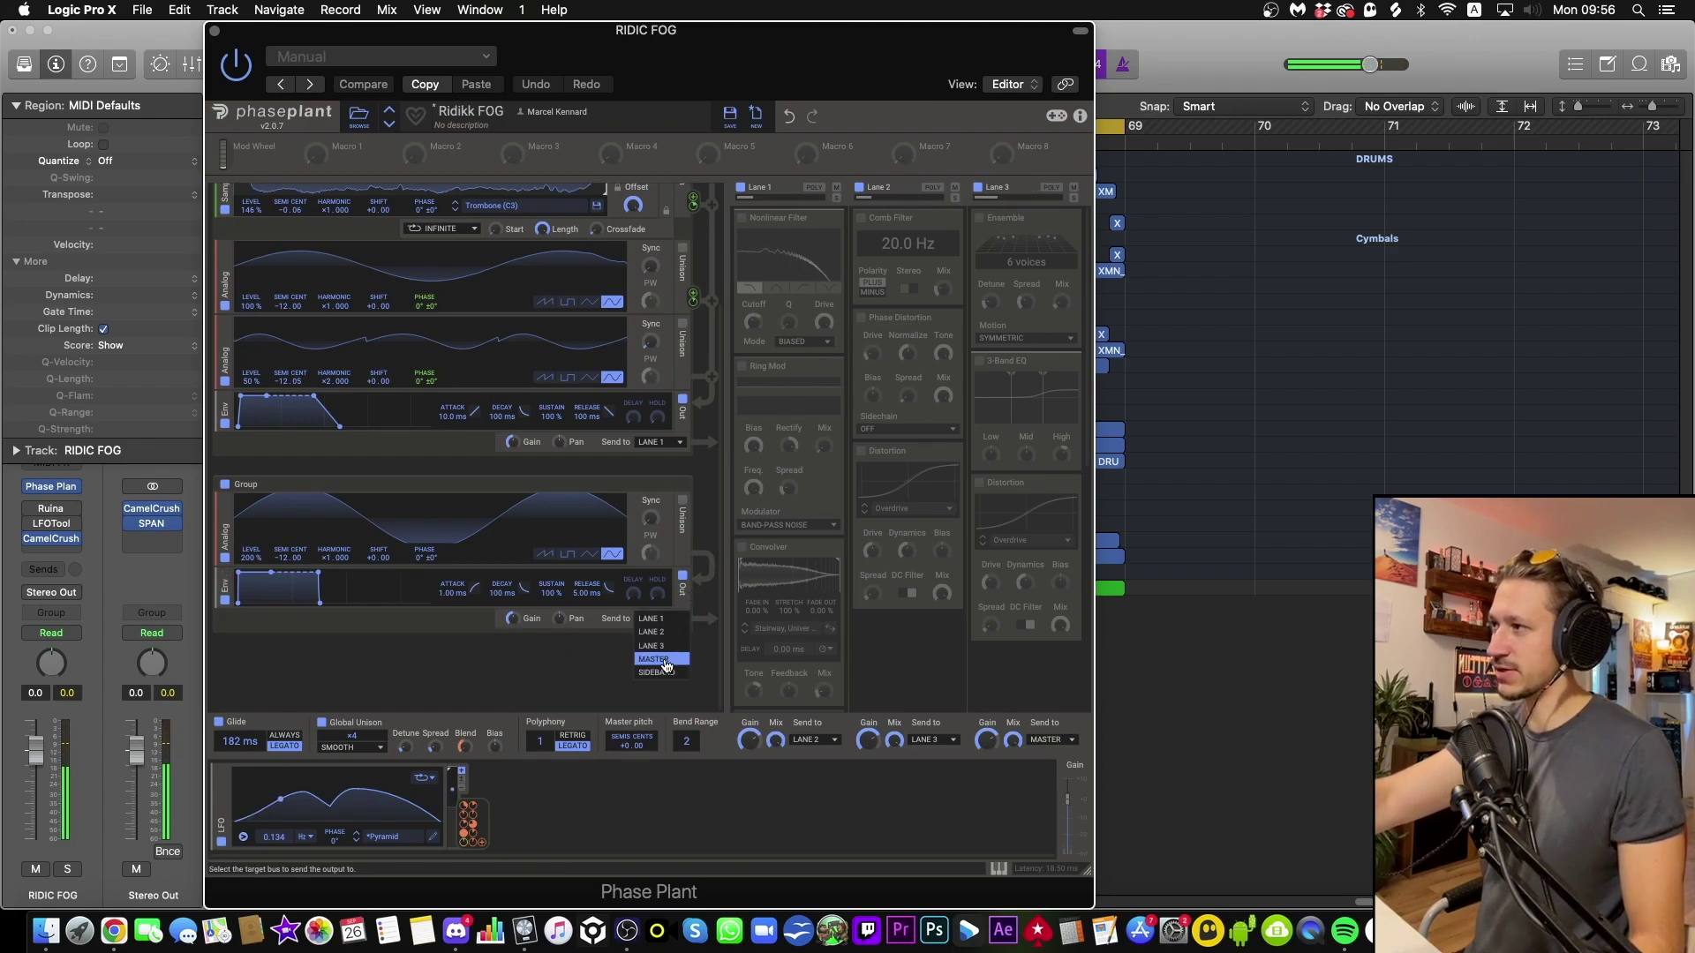
{"action": "left_click", "coordinate": [666, 664]}
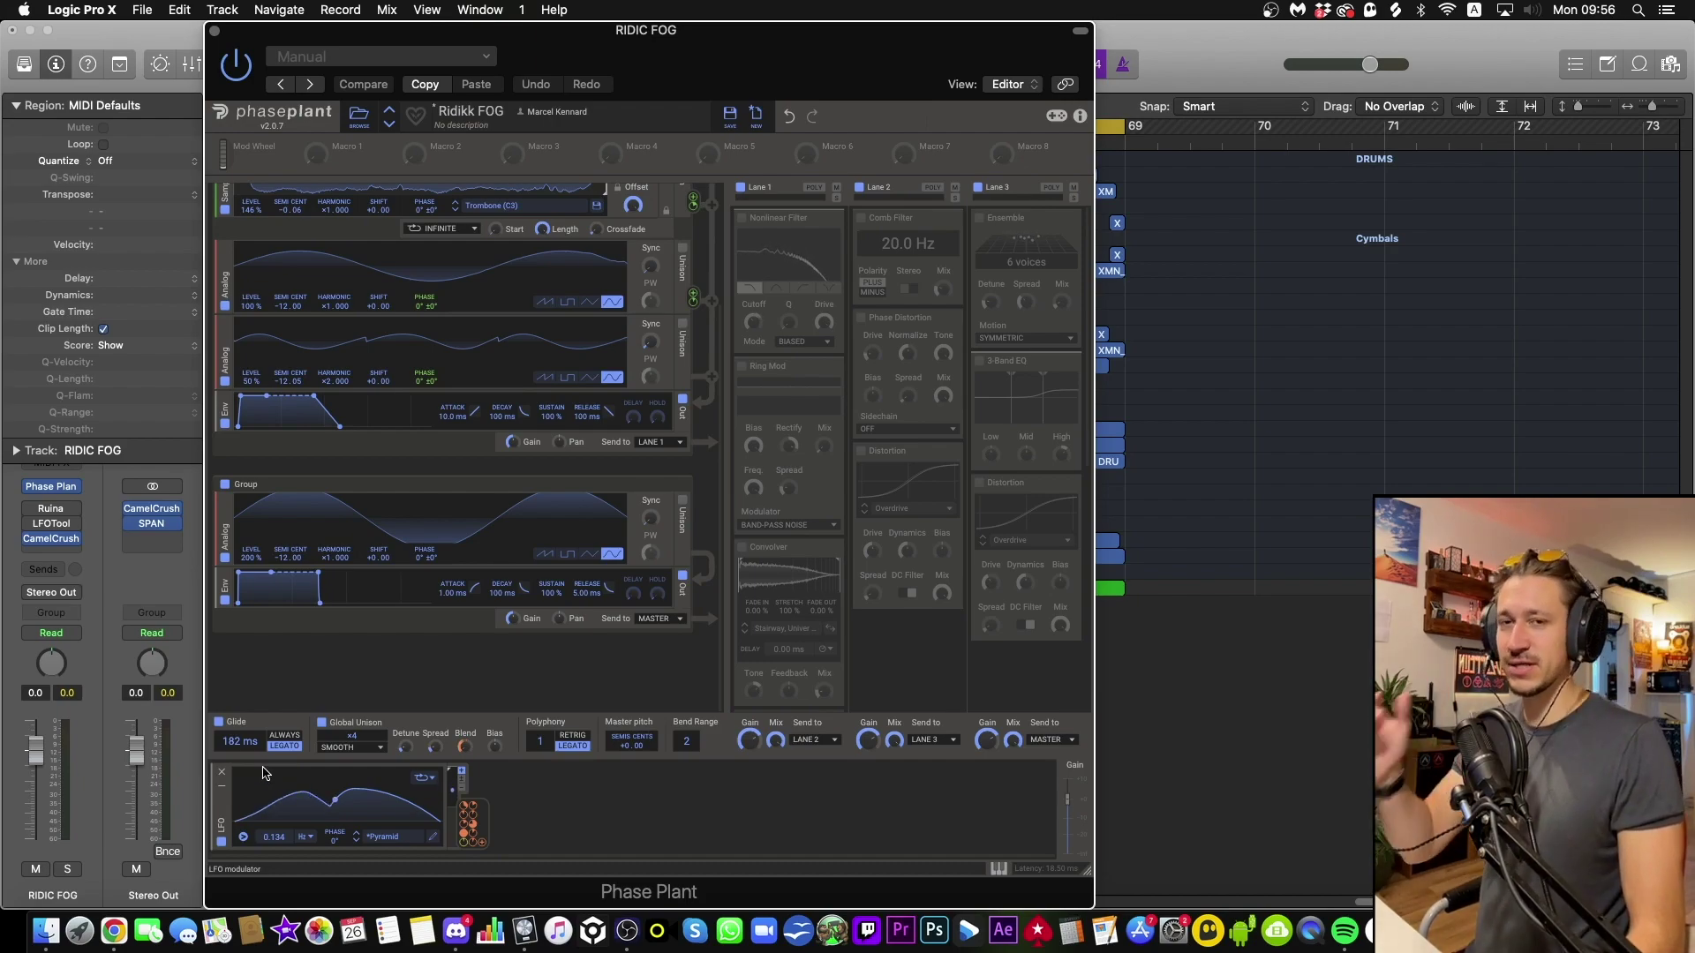
Isolate the trombone sample by disabling both Analog oscillators in the first group and the whole second group.
{"action": "scroll", "coordinate": [351, 544], "scroll_direction": "up", "scroll_amount": 4}
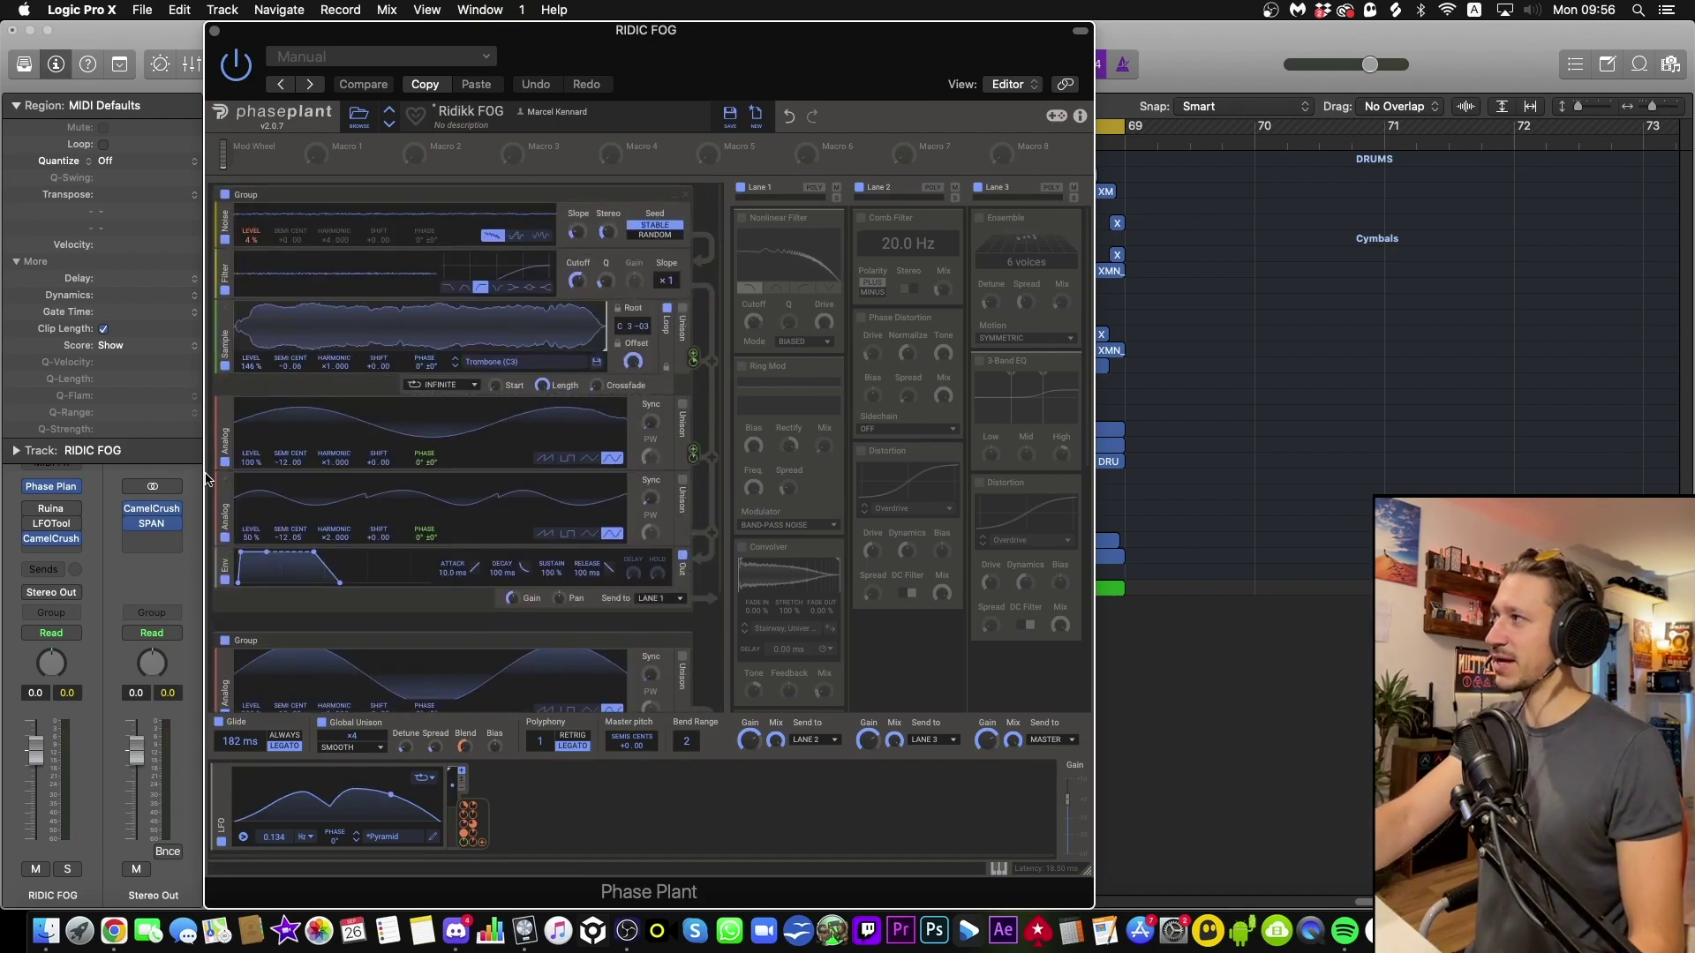
{"action": "left_click", "coordinate": [226, 465]}
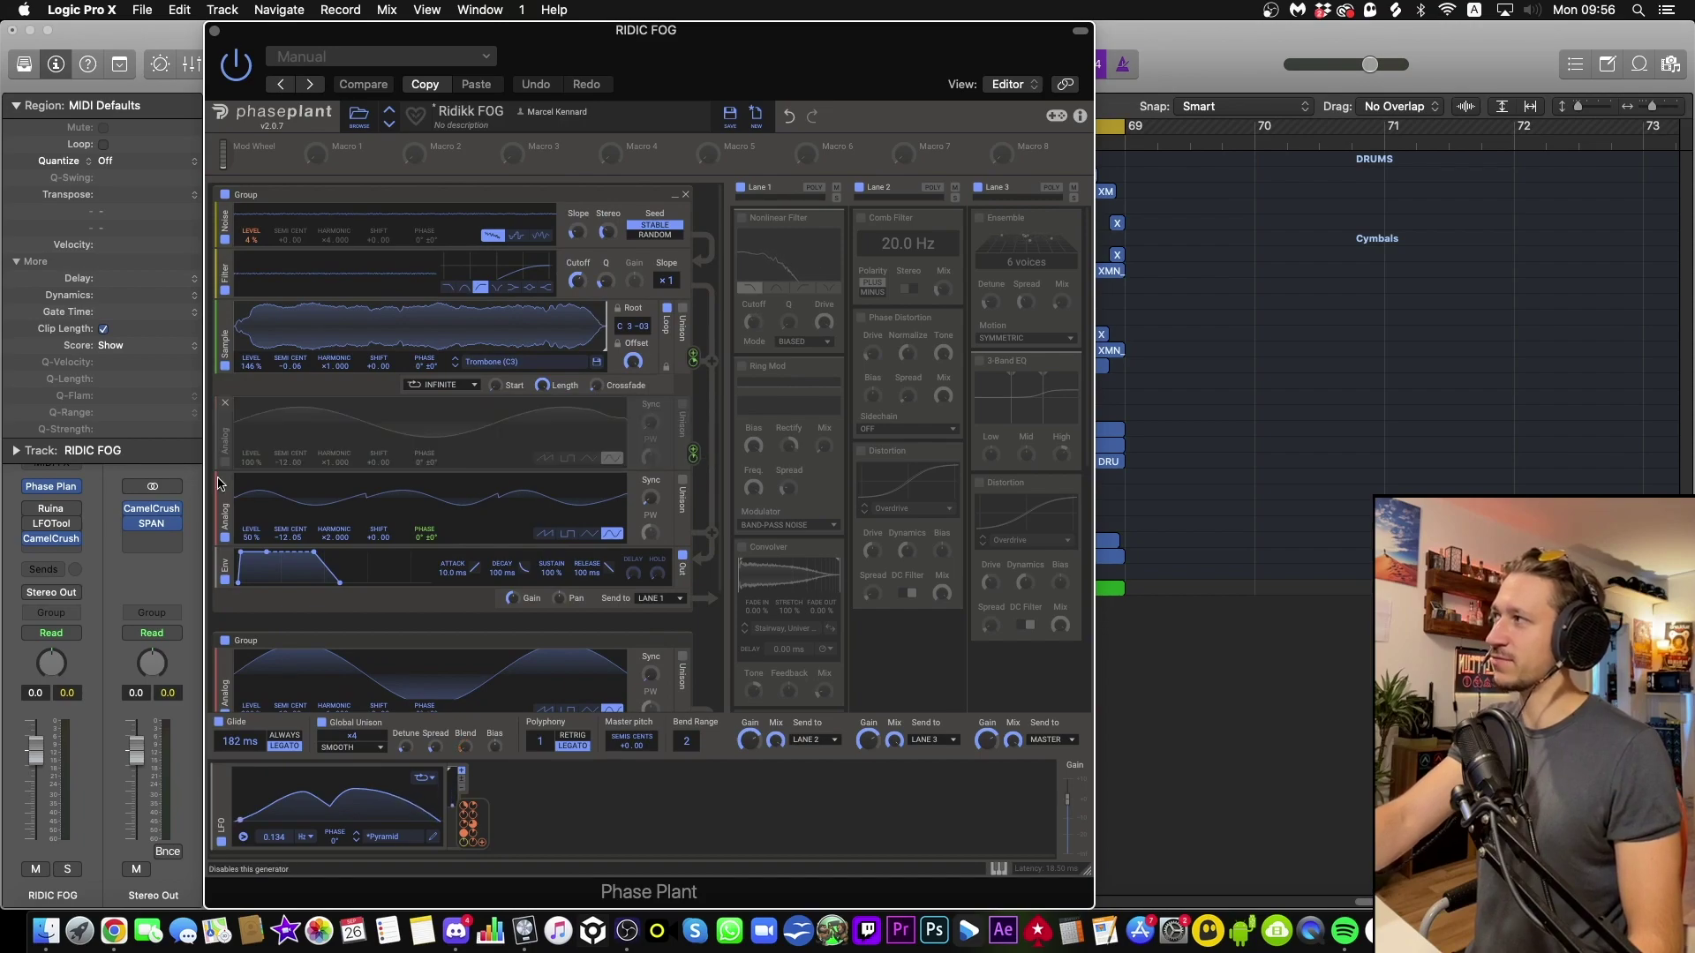
{"action": "left_click", "coordinate": [226, 537]}
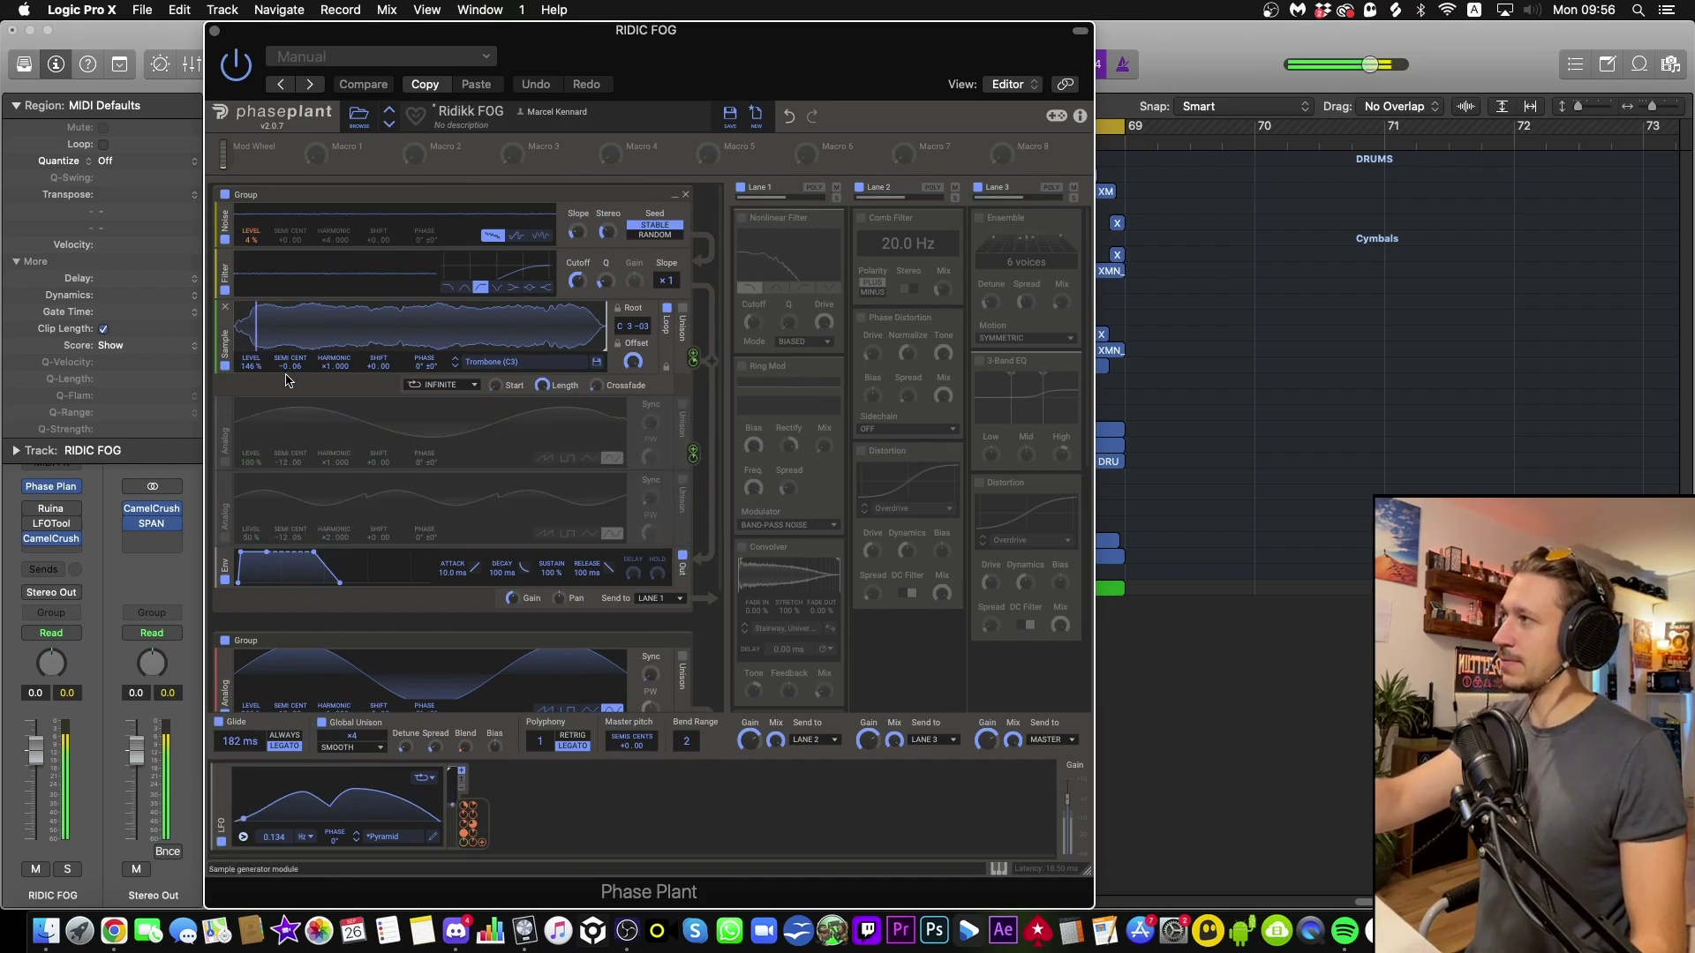
{"action": "left_click", "coordinate": [225, 640]}
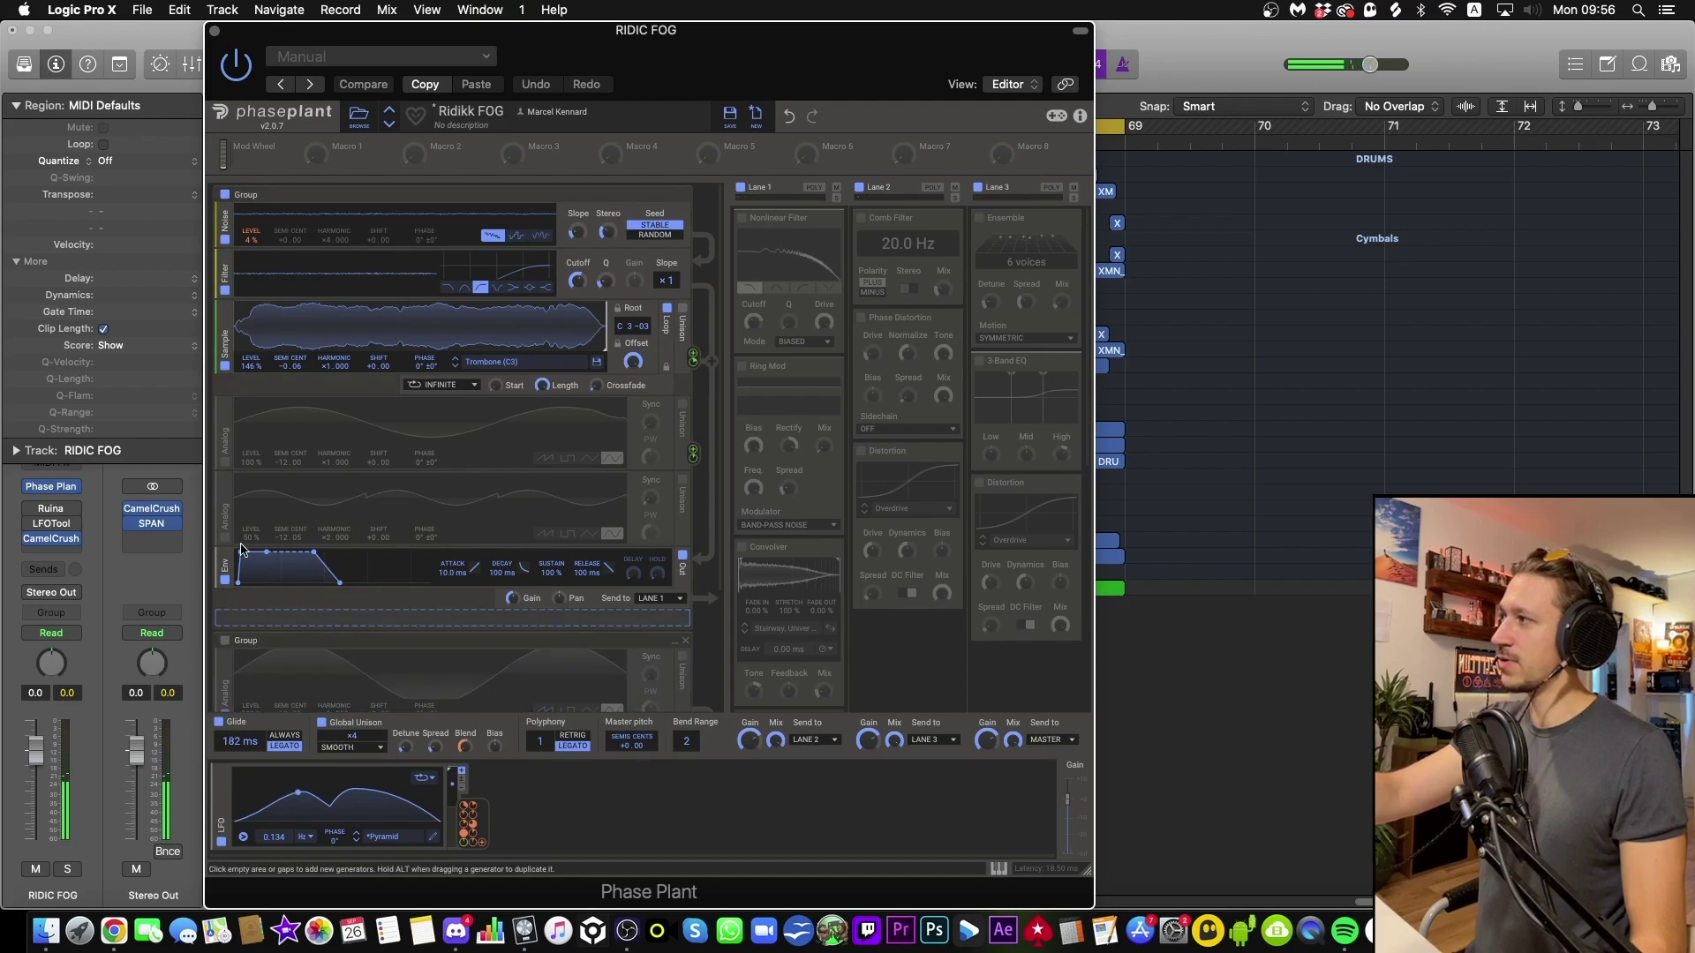
{"action": "left_click", "coordinate": [225, 367]}
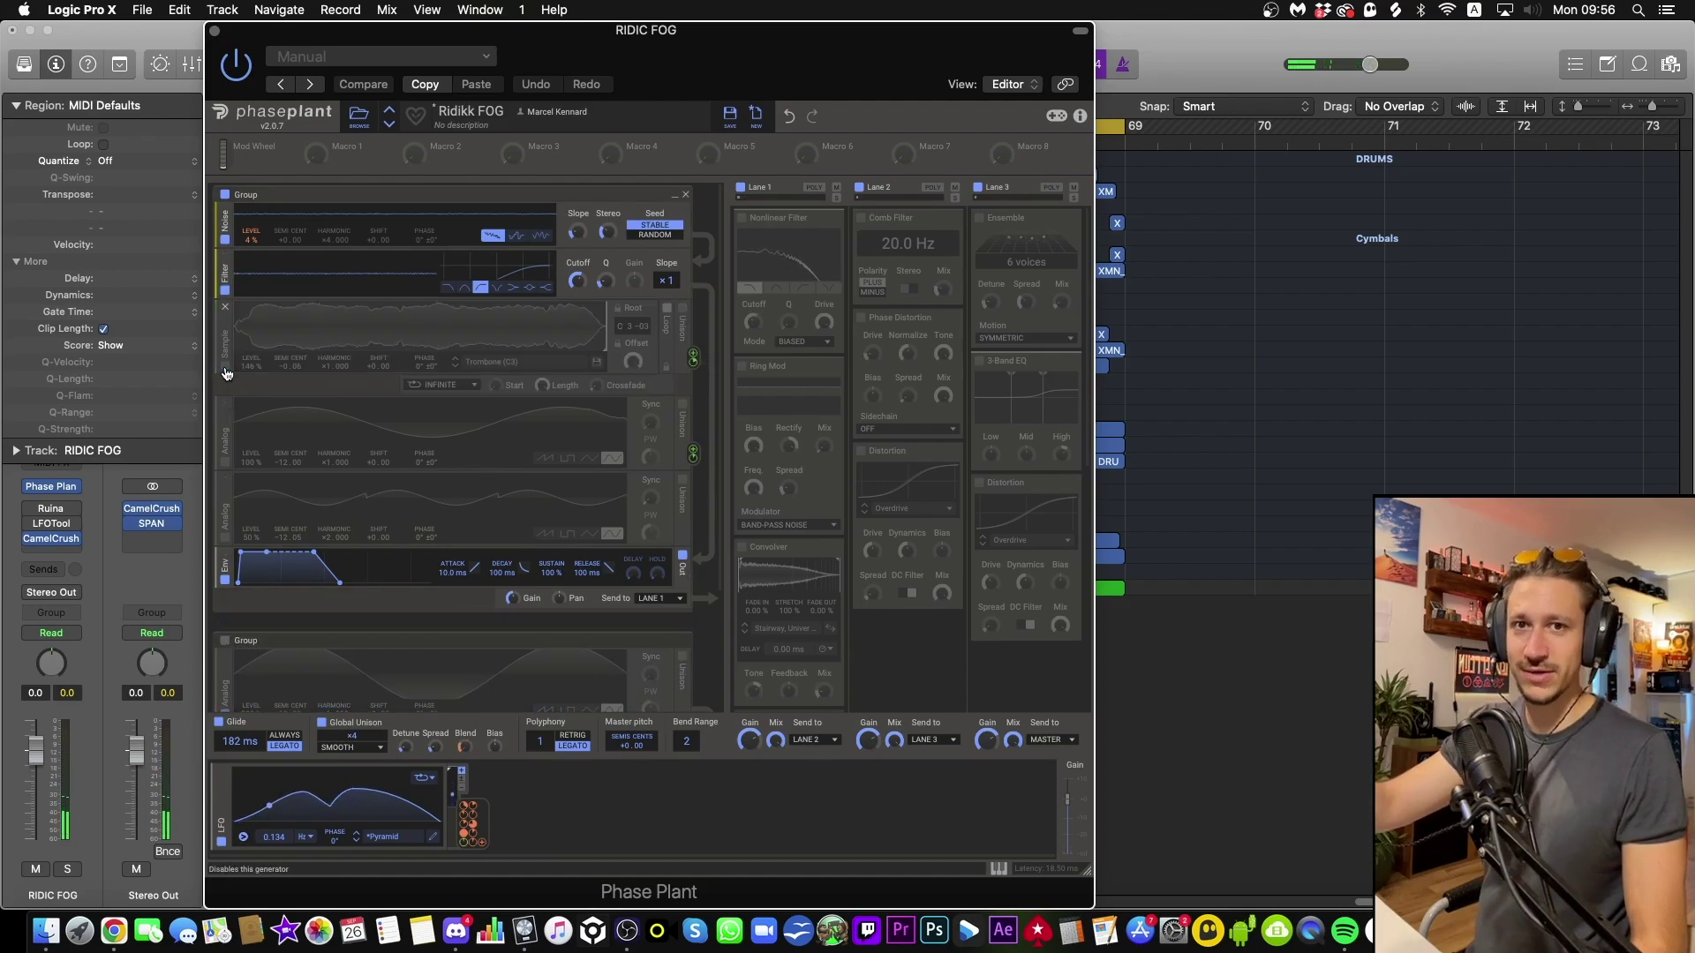
{"action": "left_click", "coordinate": [225, 368]}
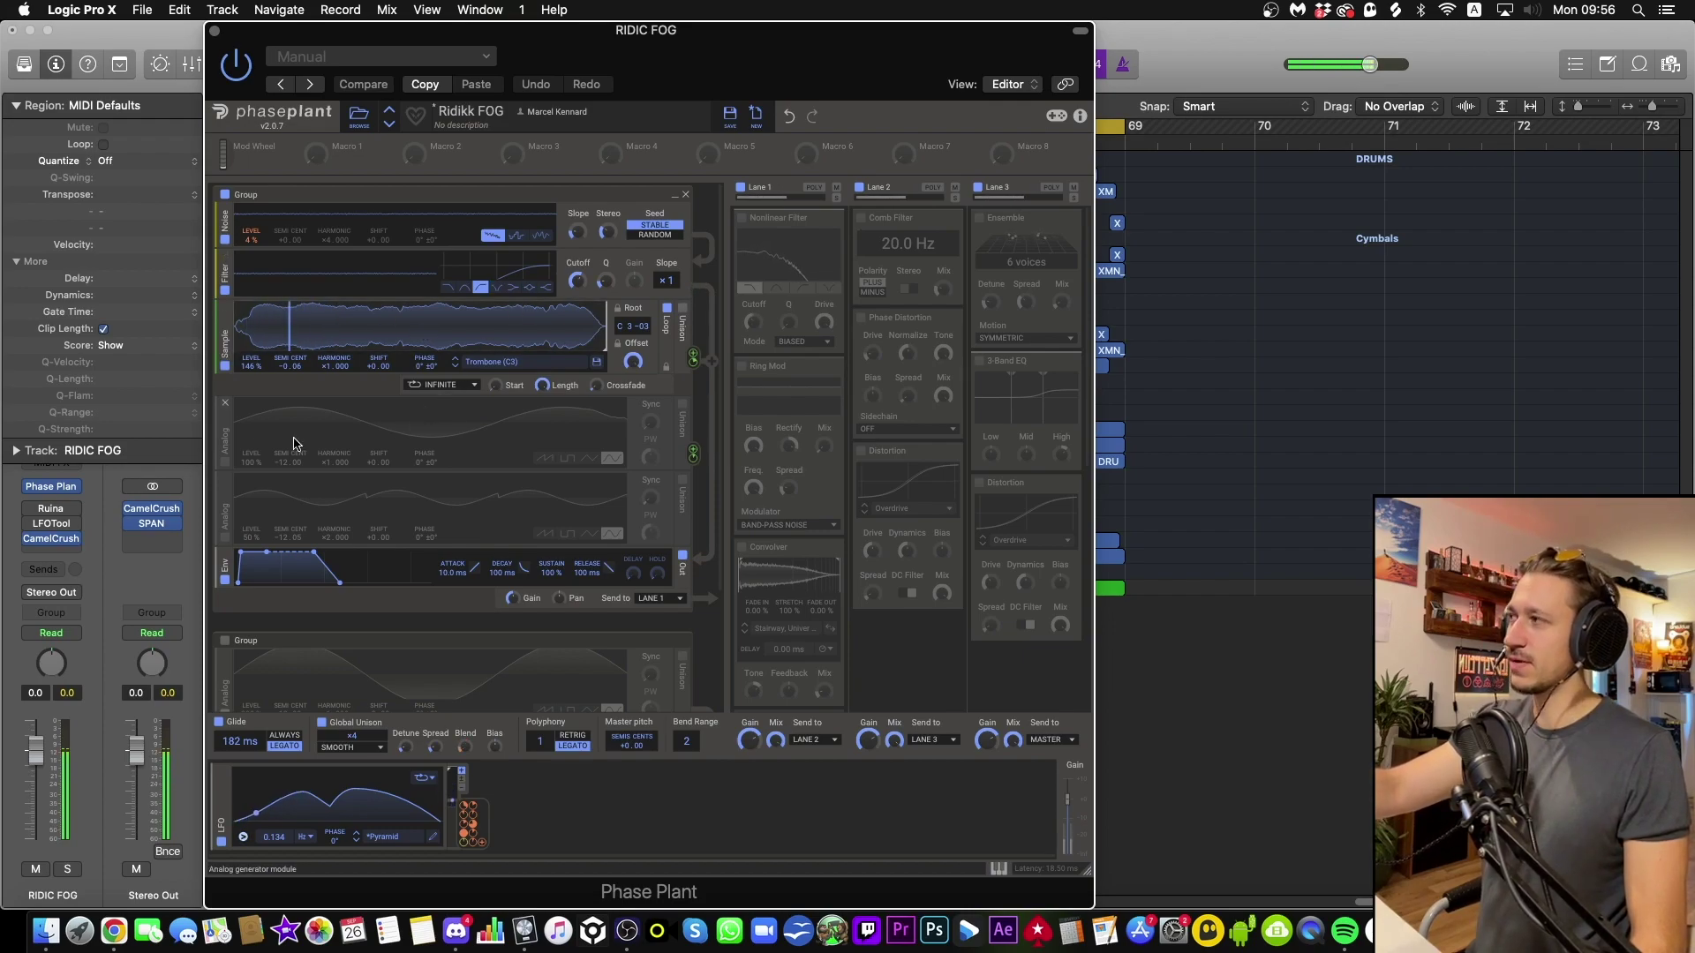
Re-enable the first Analog oscillator and set the Sampler modulation of its phase offset to +18.1 %.
{"action": "left_click", "coordinate": [225, 459]}
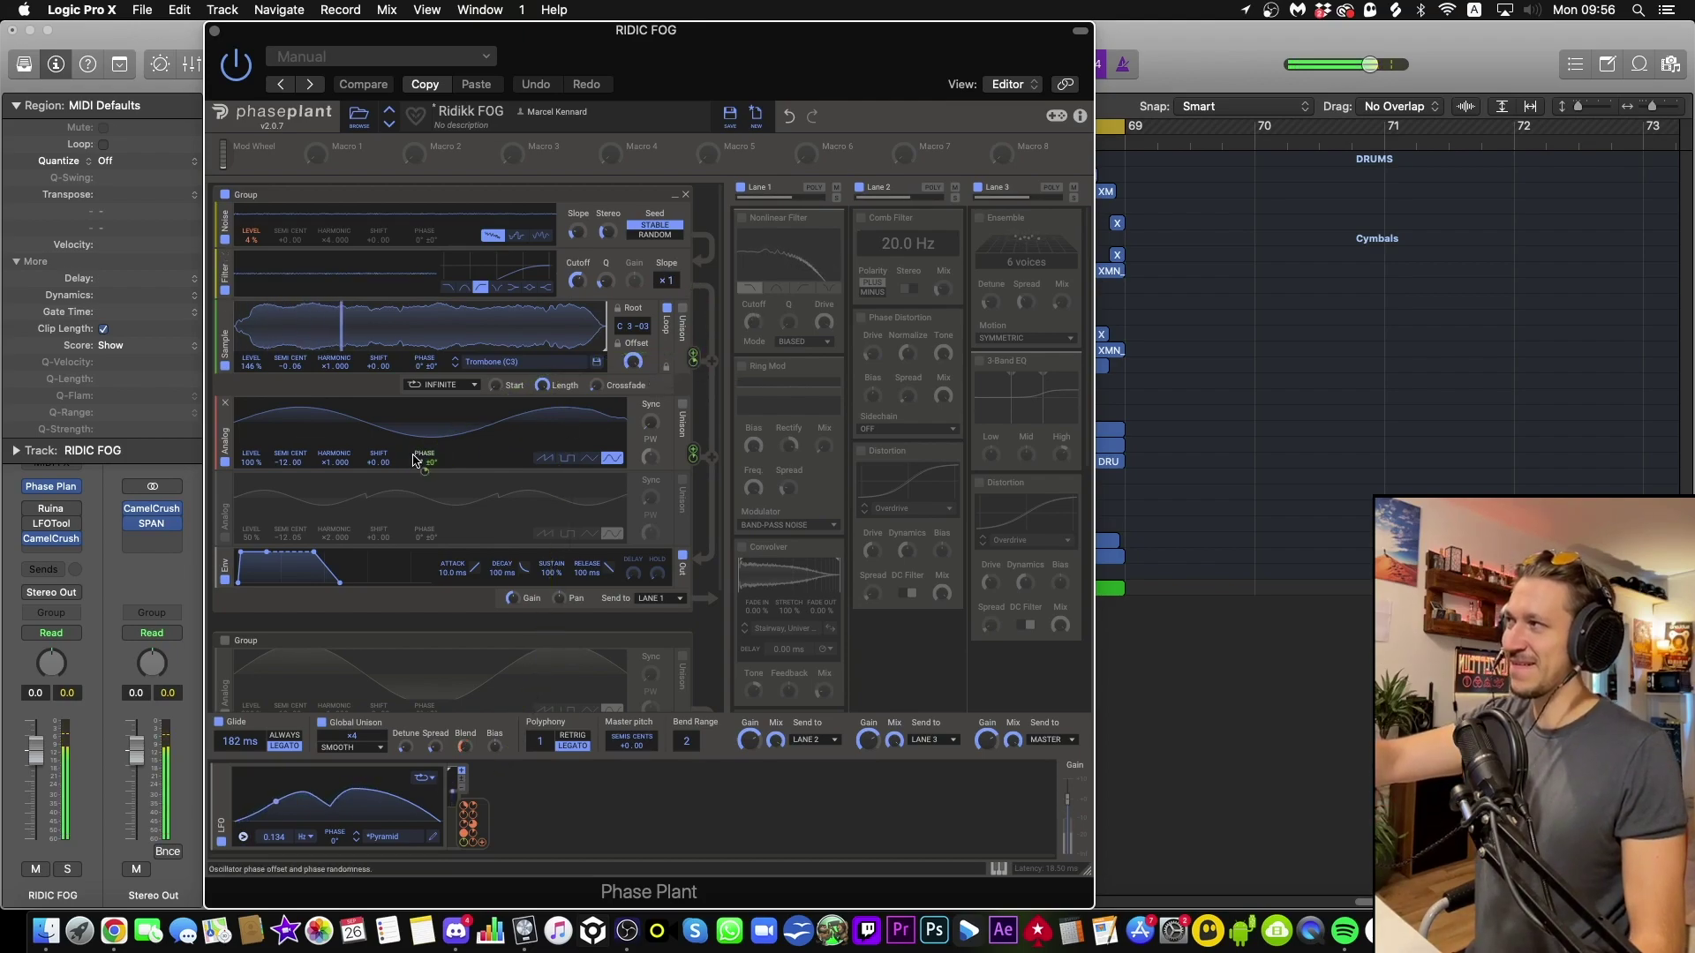
{"action": "mouse_move", "coordinate": [424, 472]}
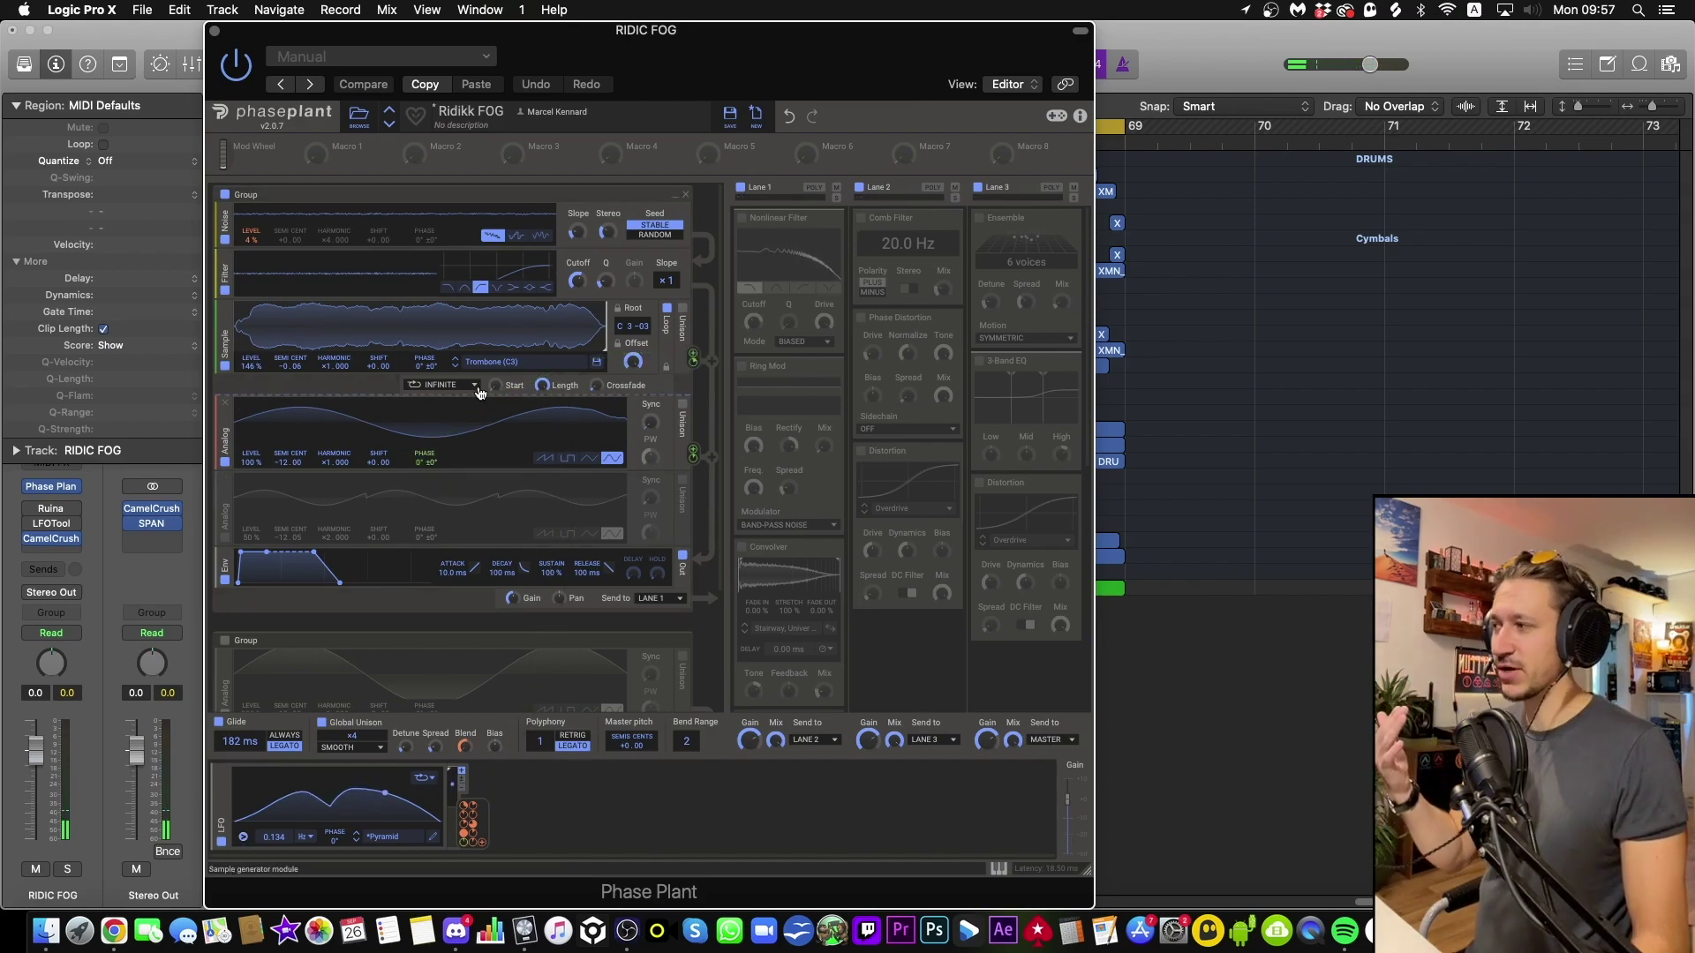
{"action": "mouse_move", "coordinate": [696, 358]}
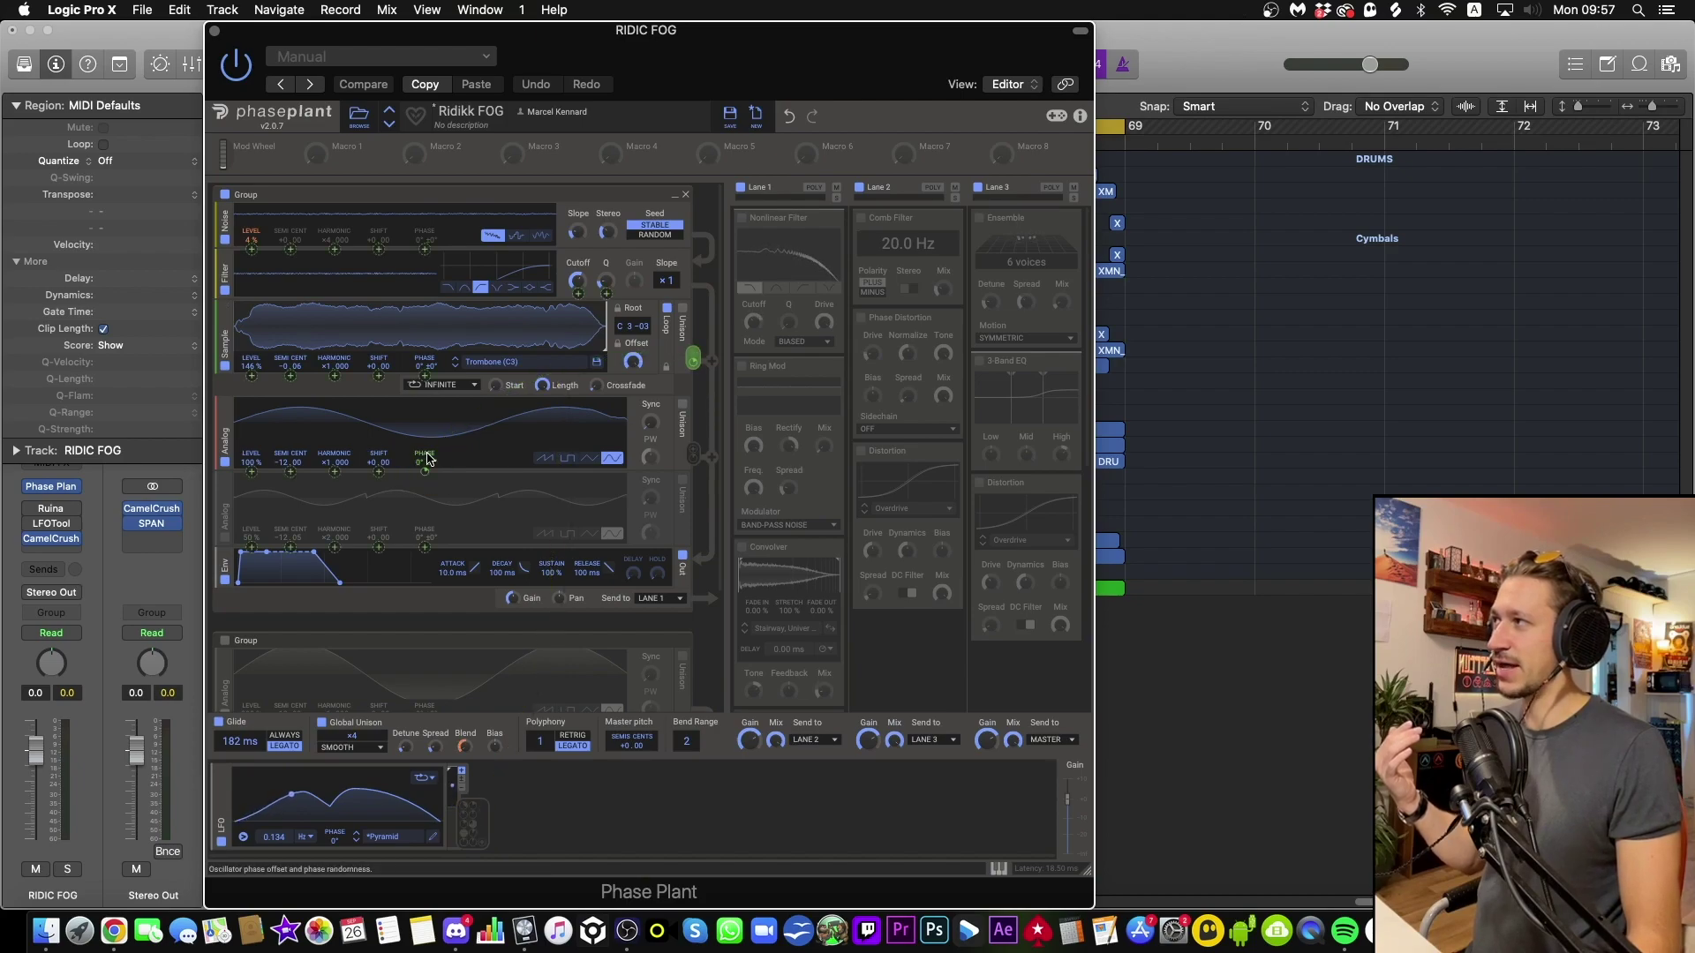
{"action": "mouse_move", "coordinate": [466, 825]}
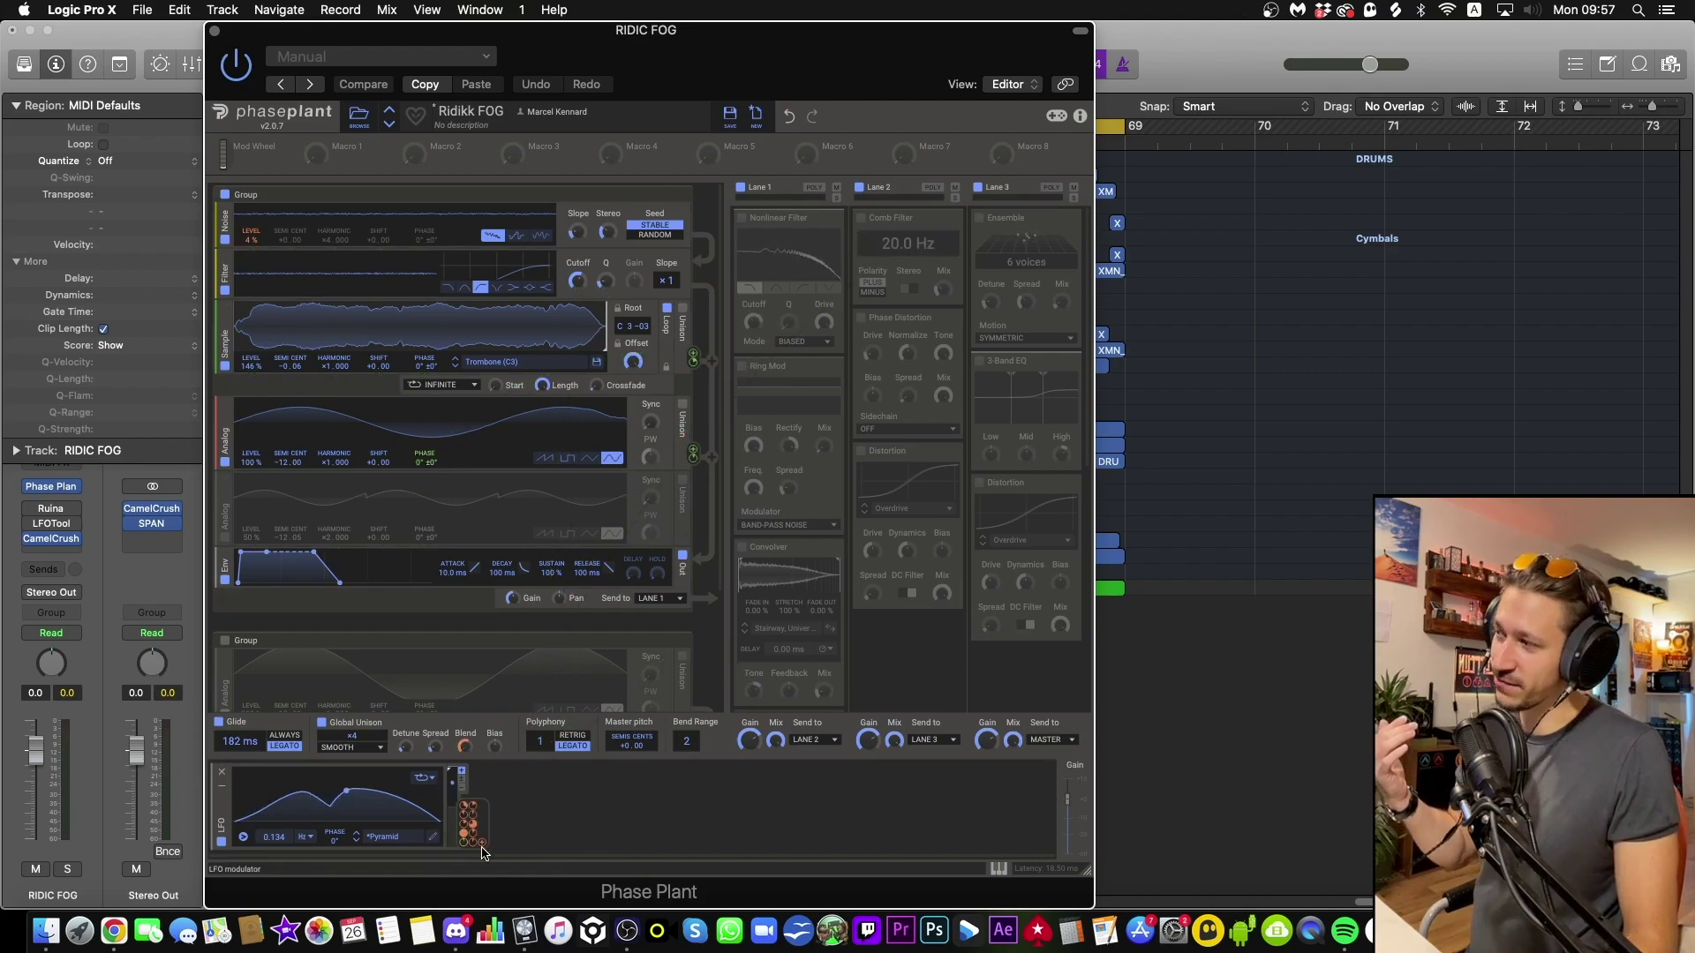
{"action": "left_click_drag", "start_coordinate": [476, 838], "coordinate": [425, 461]}
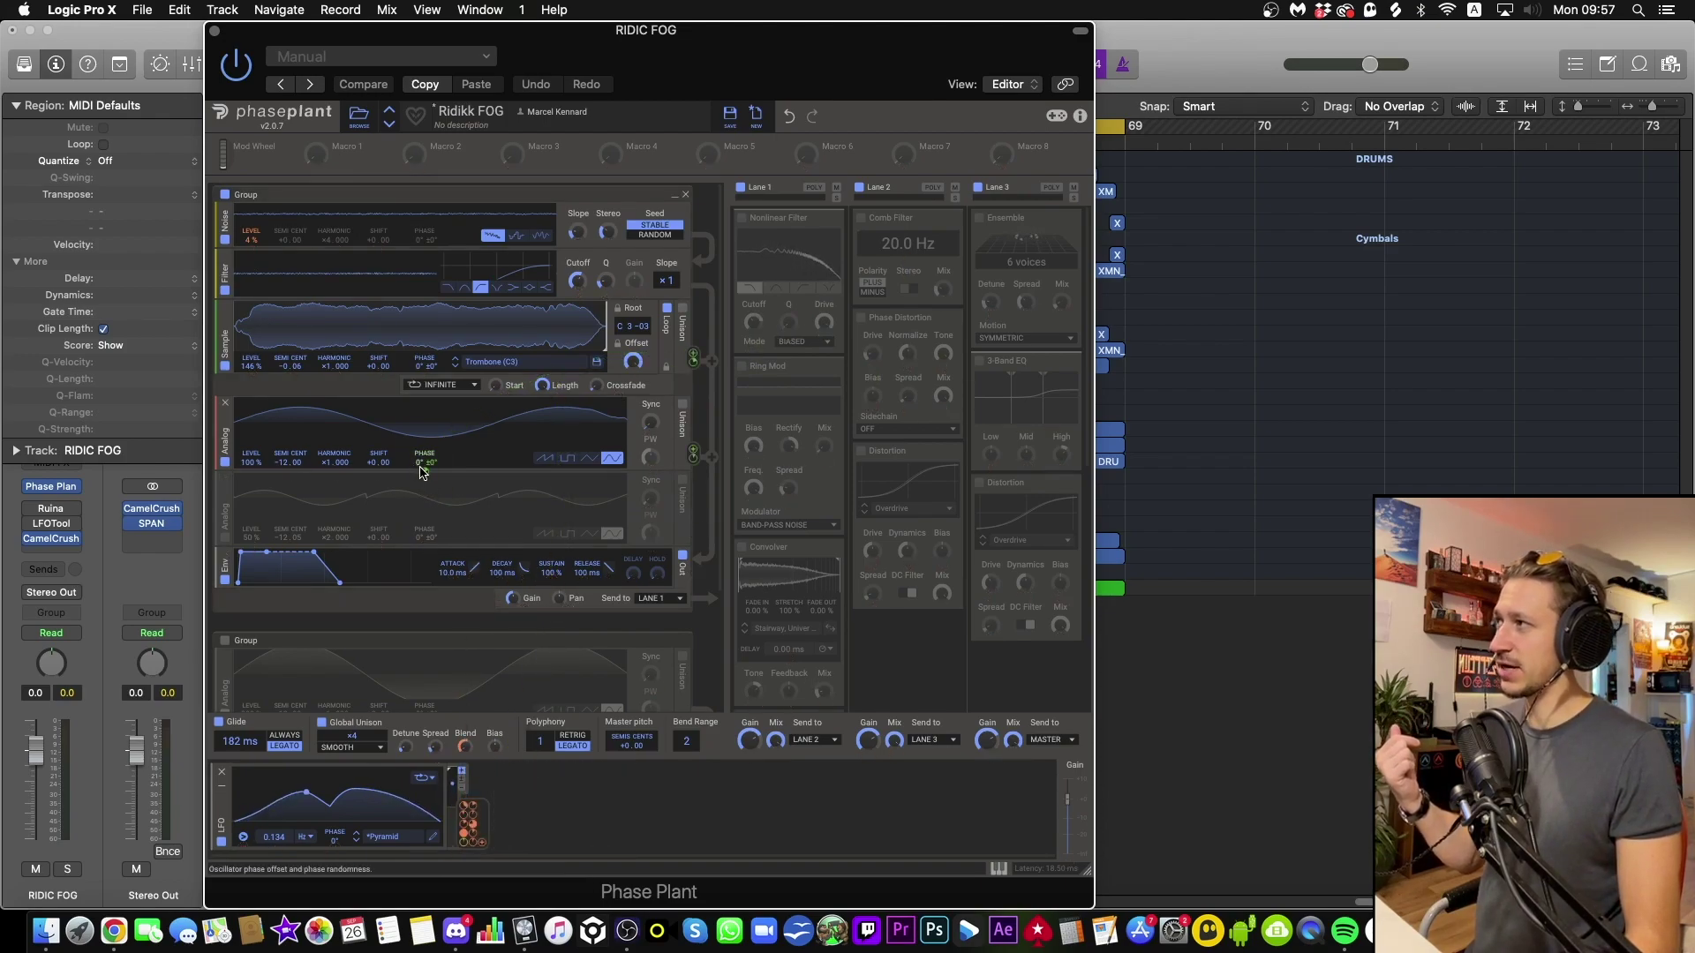
{"action": "right_click", "coordinate": [422, 468]}
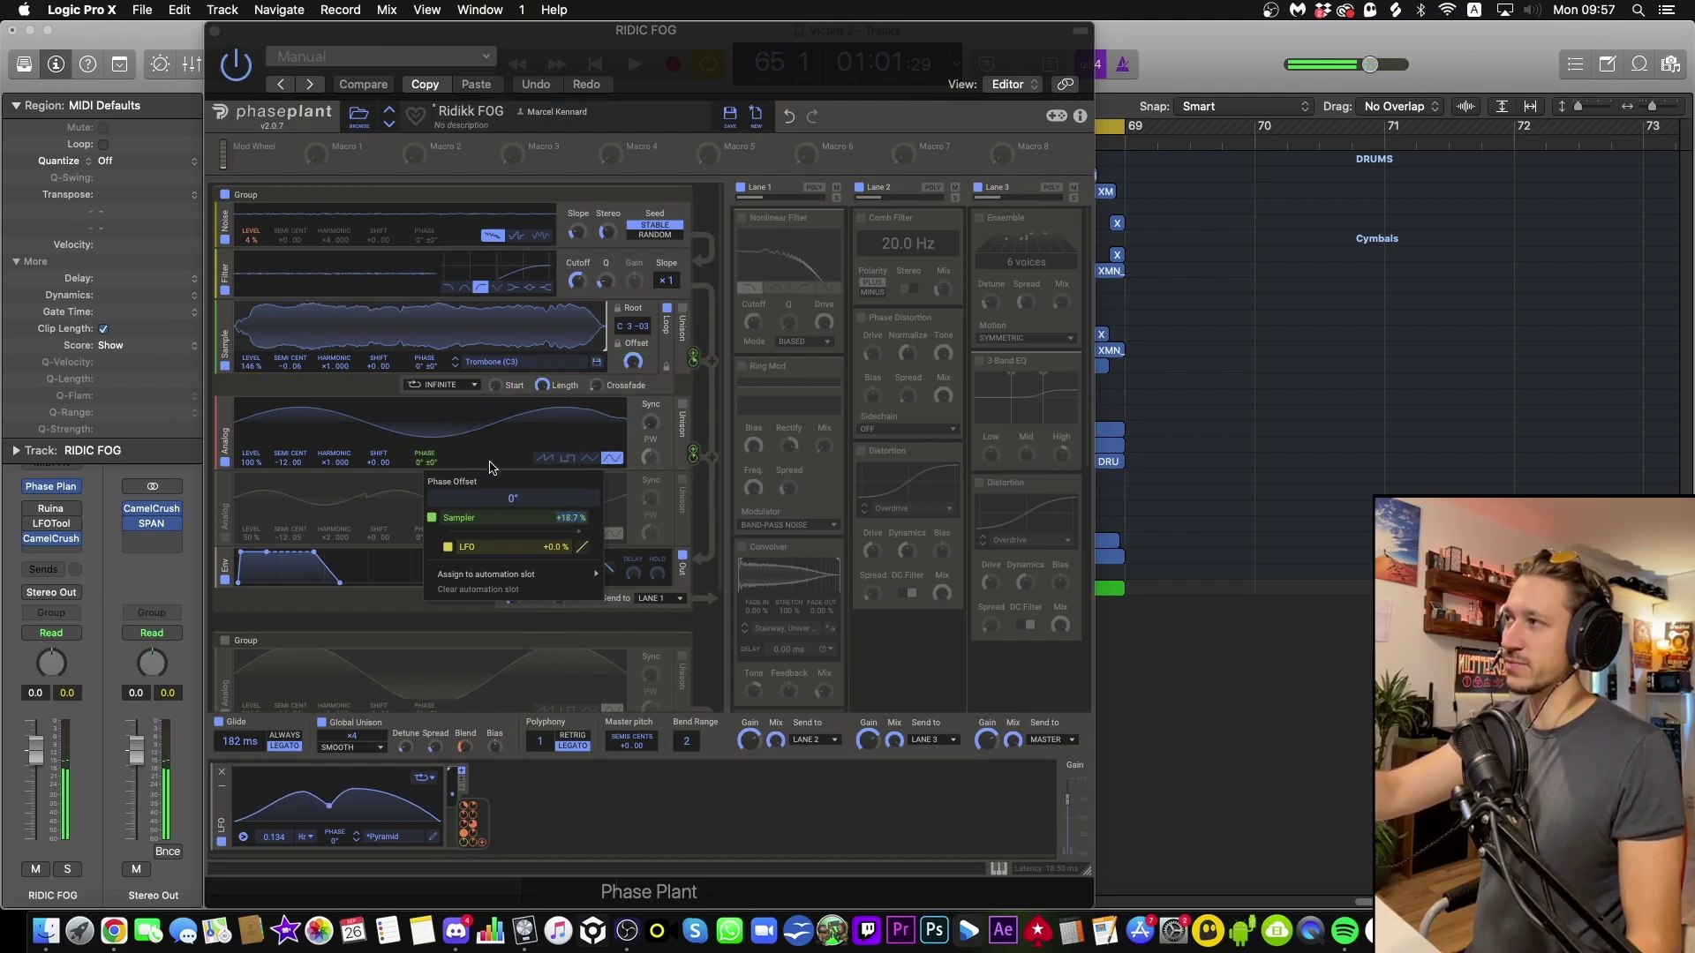
{"action": "left_click_drag", "start_coordinate": [560, 518], "coordinate": [557, 370]}
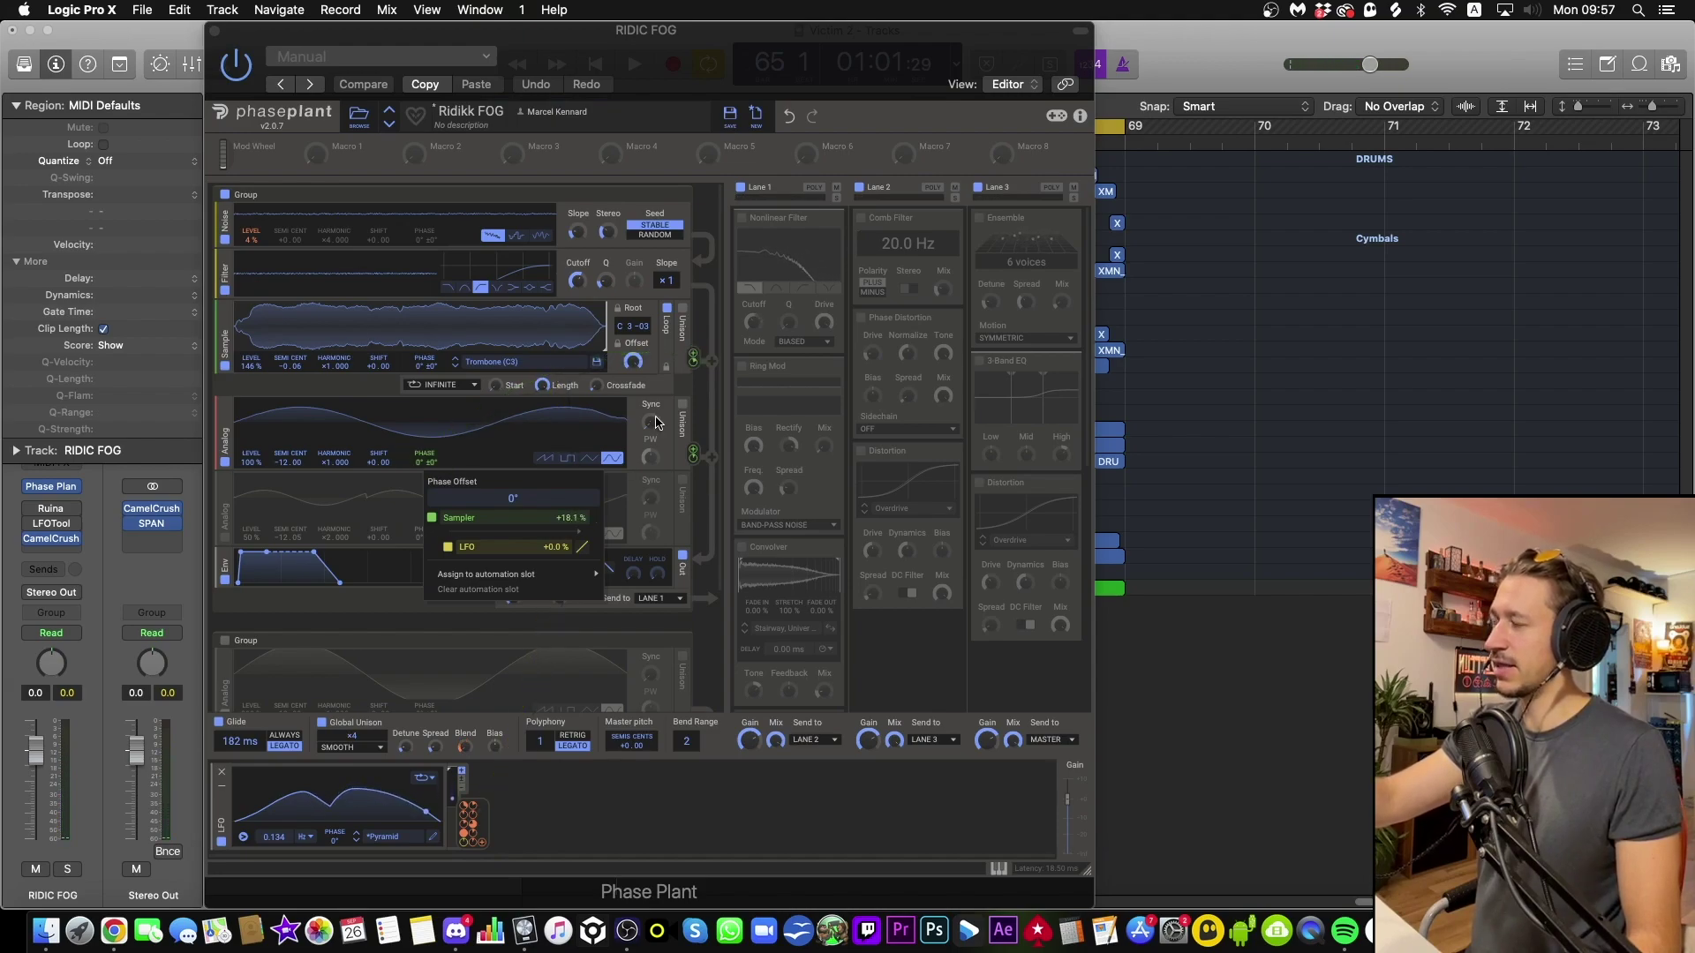
{"action": "left_click", "coordinate": [697, 452]}
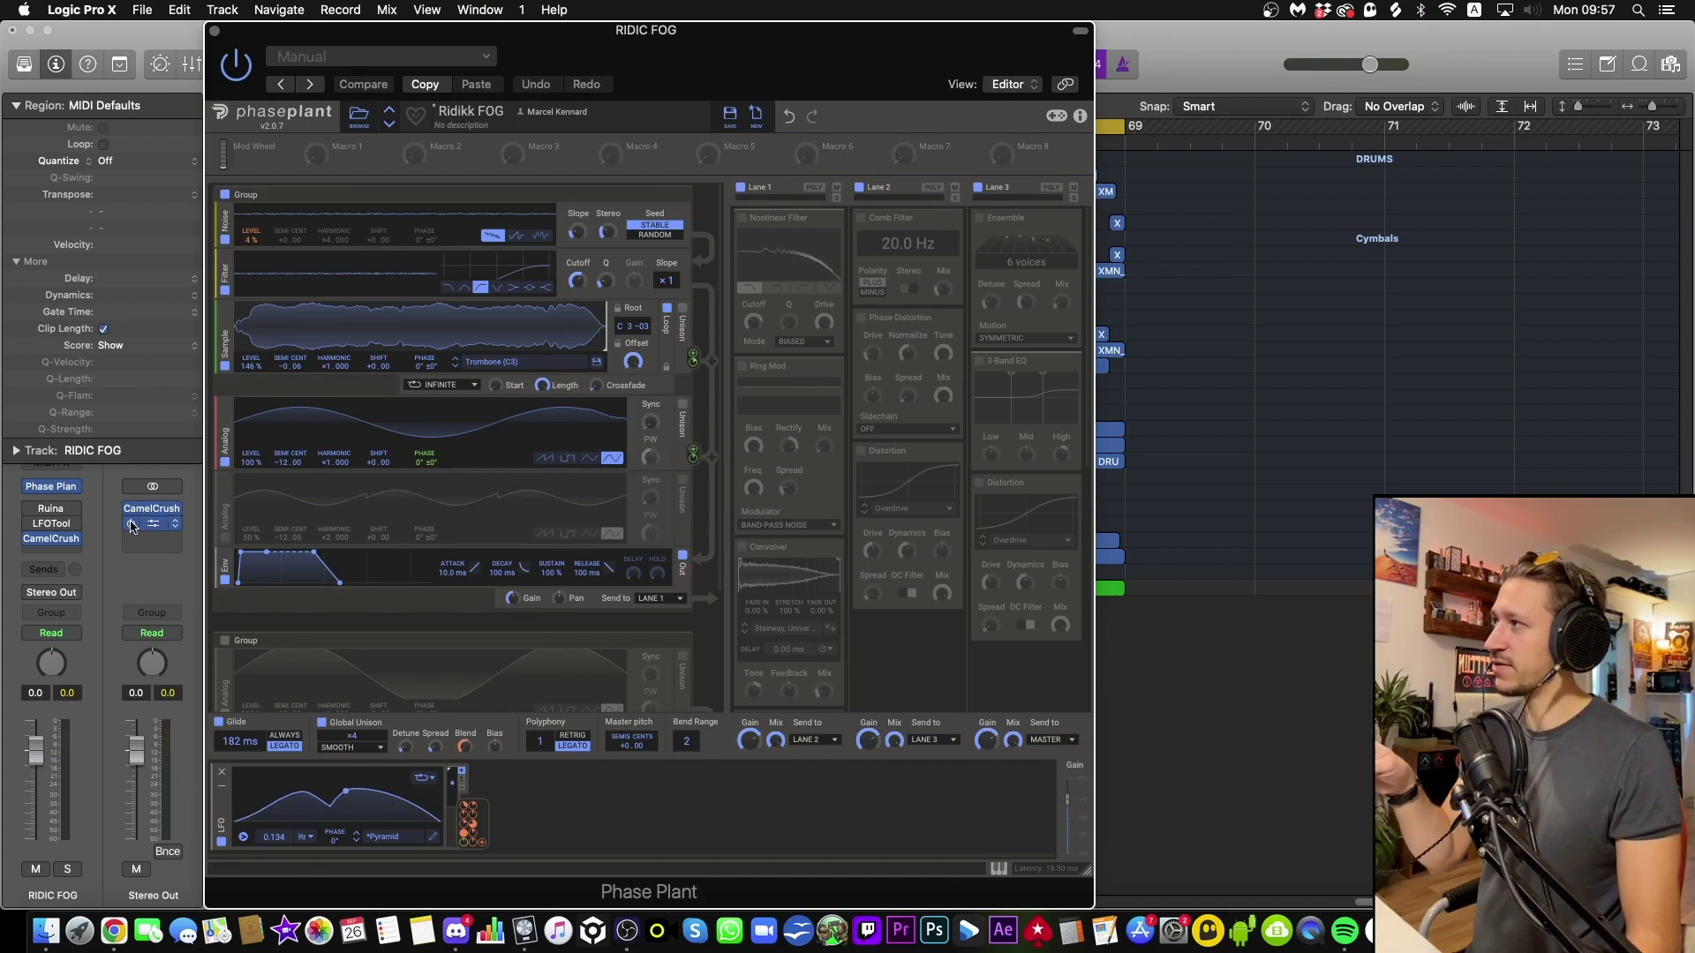
Re-enable the second Analog oscillator and inspect the modulation routing into its phase.
{"action": "left_click", "coordinate": [224, 536]}
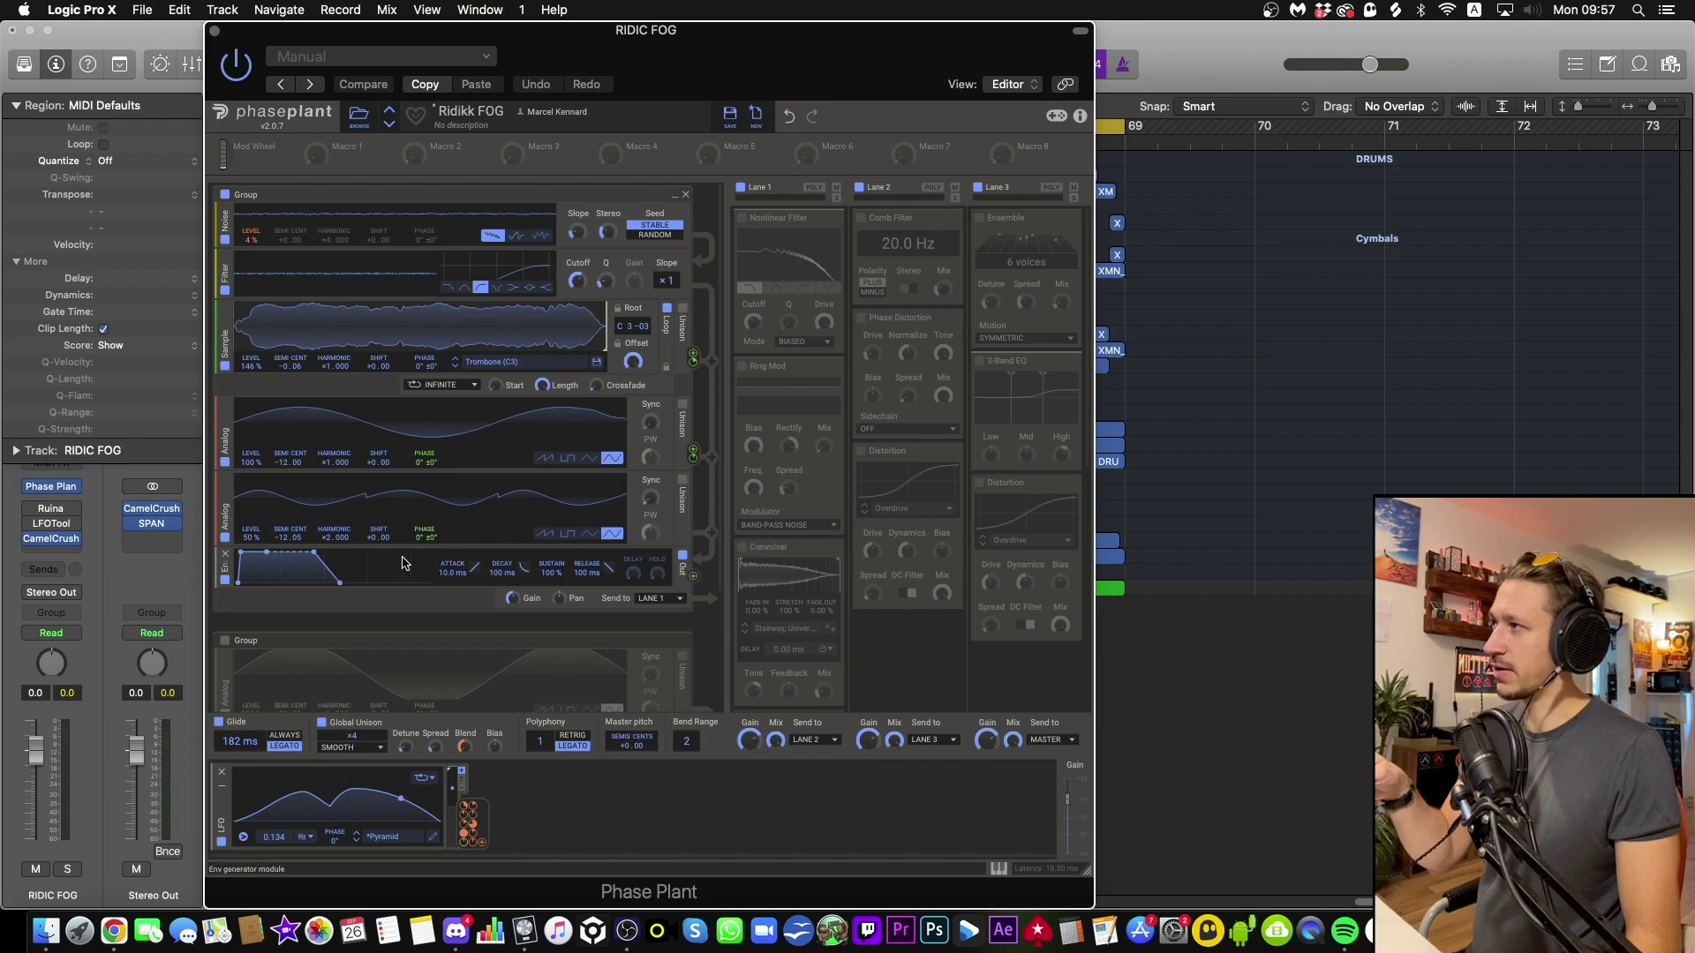
{"action": "left_click", "coordinate": [483, 847]}
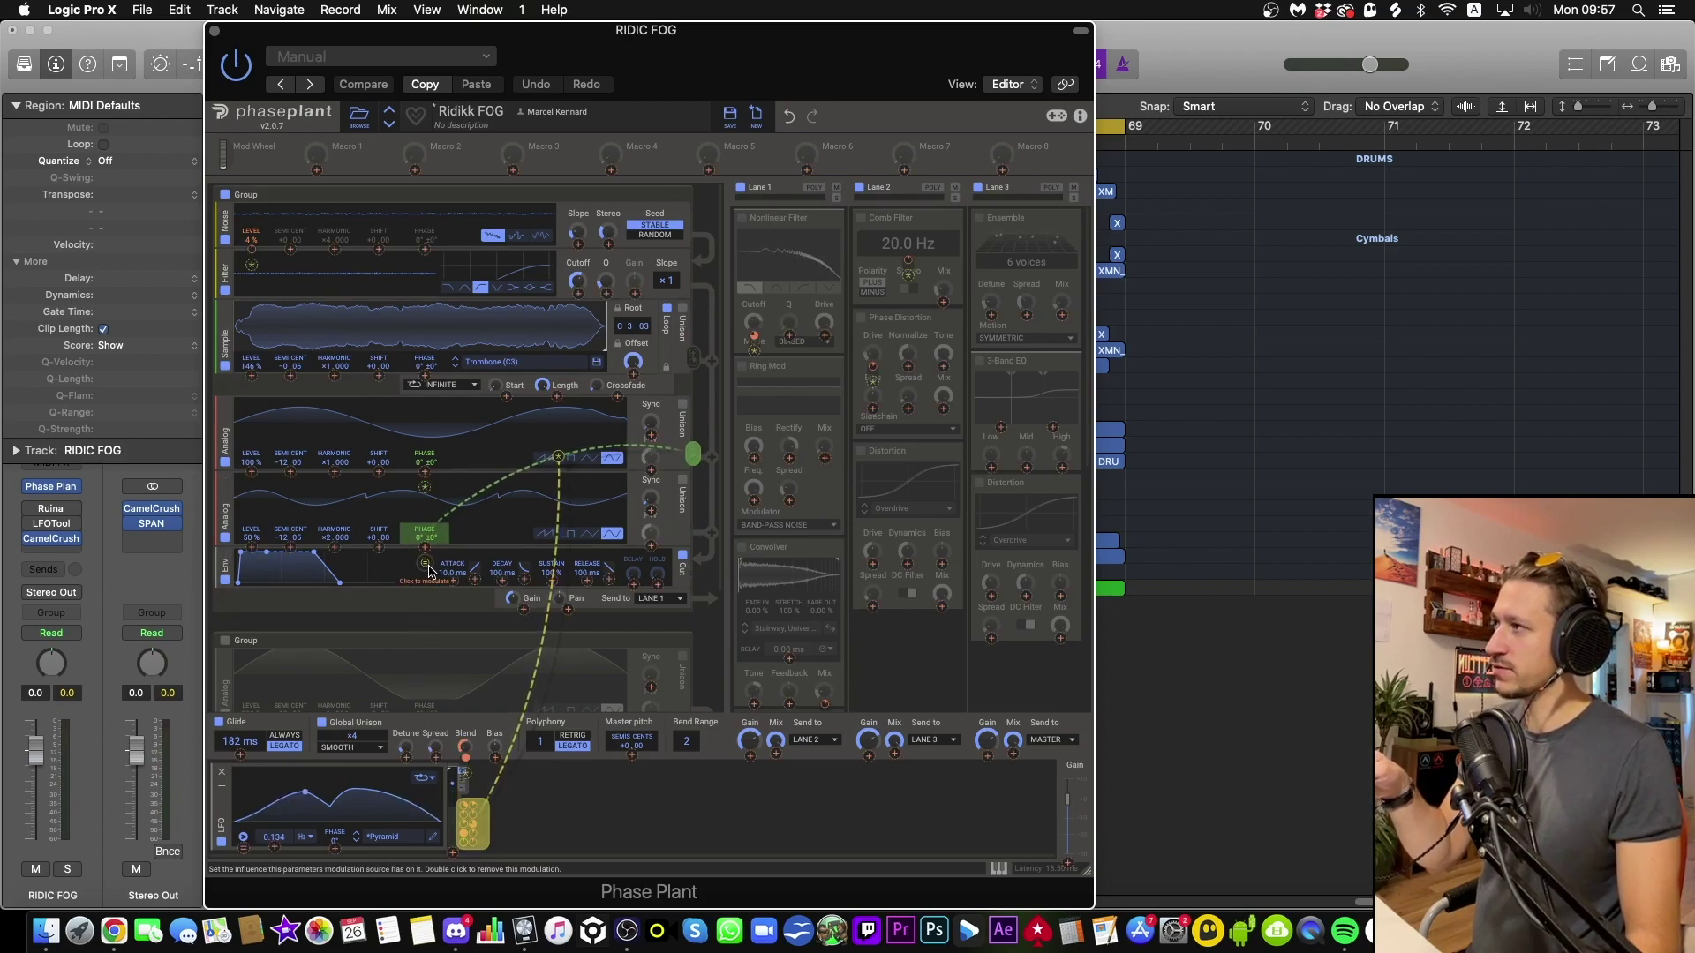
{"action": "left_click", "coordinate": [424, 534]}
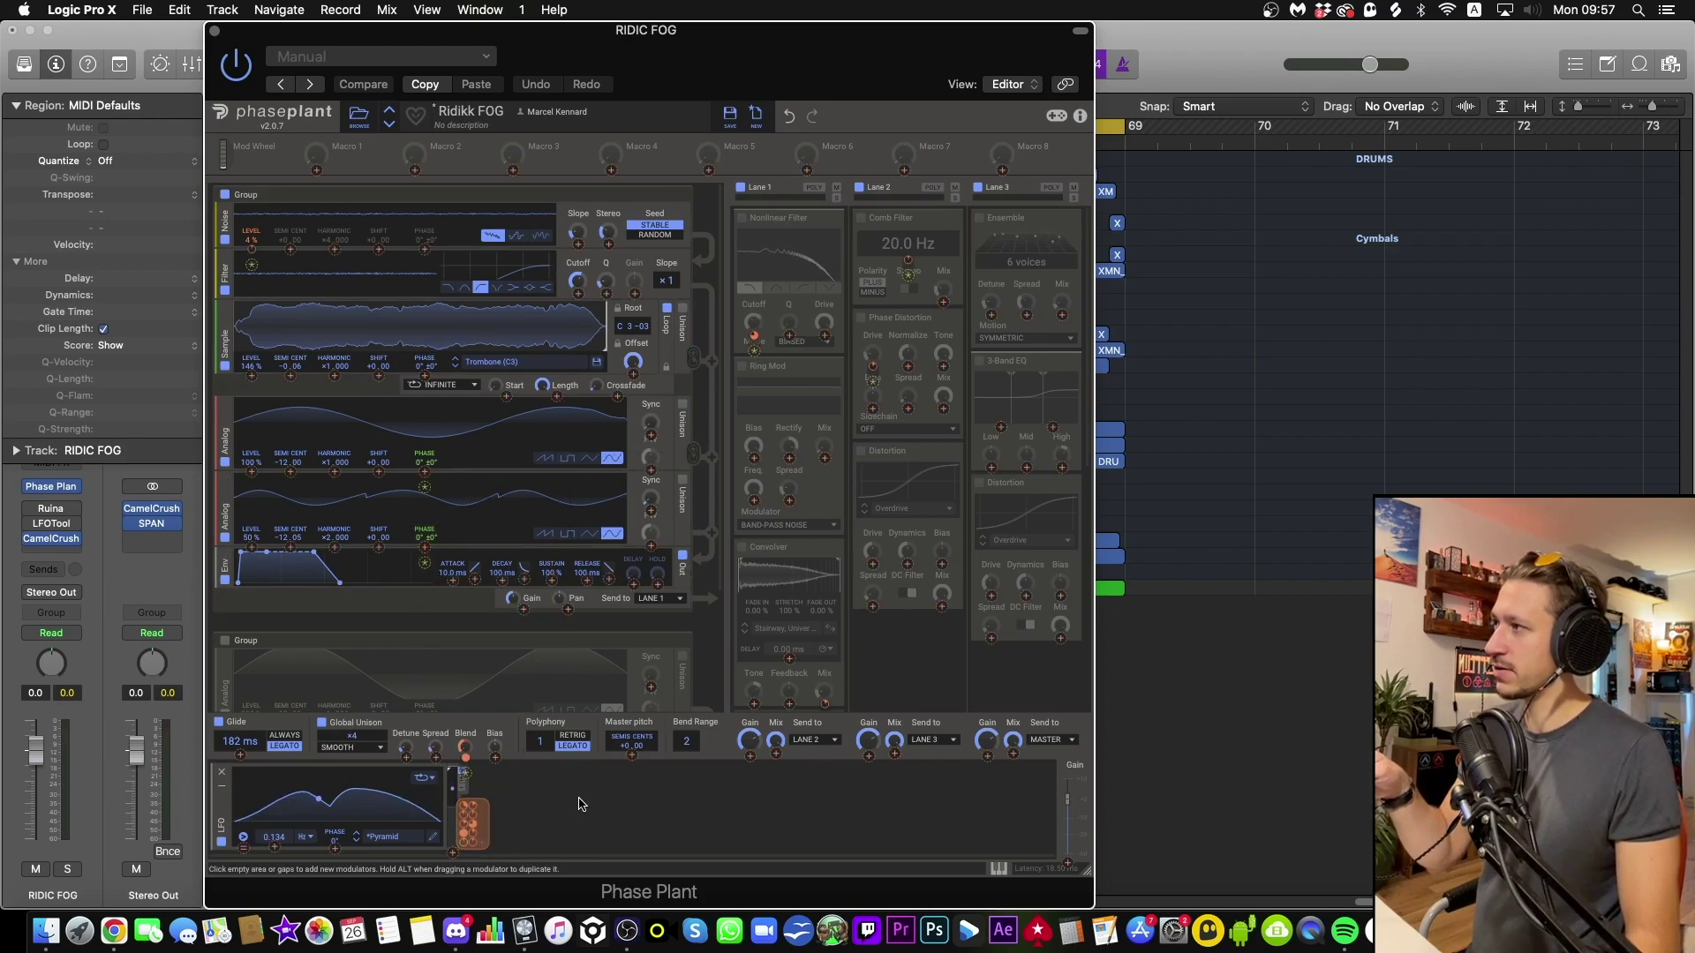
{"action": "right_click", "coordinate": [421, 549]}
{"action": "left_click", "coordinate": [594, 806]}
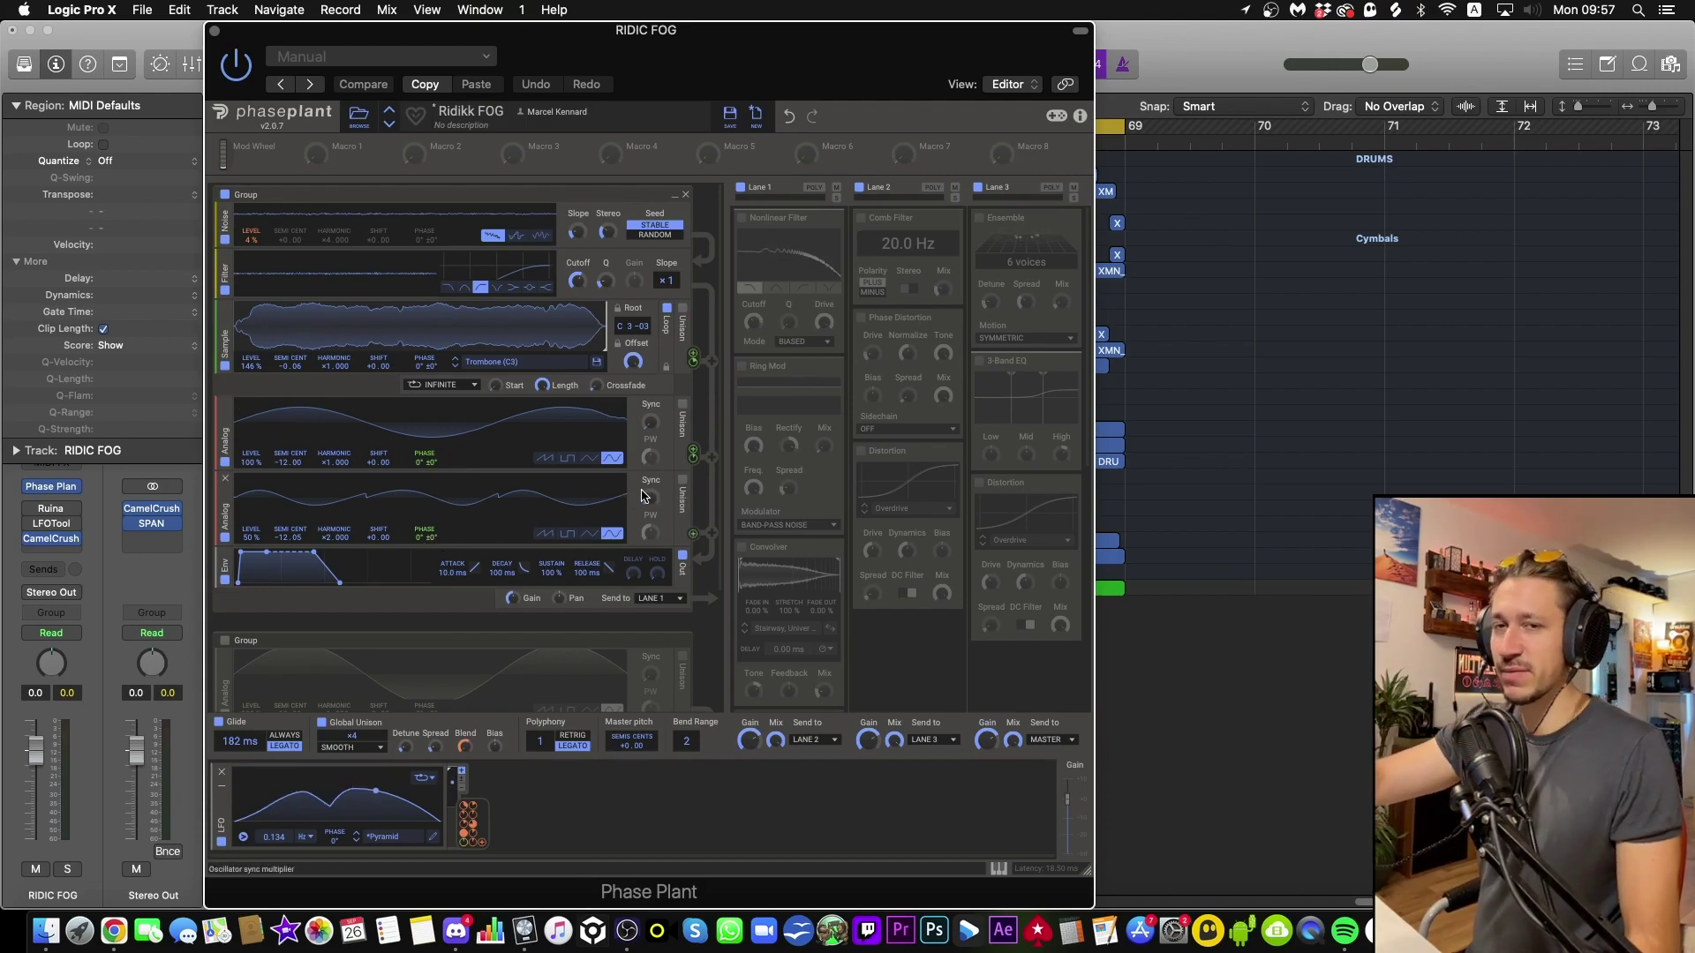
{"action": "left_click_drag", "start_coordinate": [649, 497], "coordinate": [650, 493]}
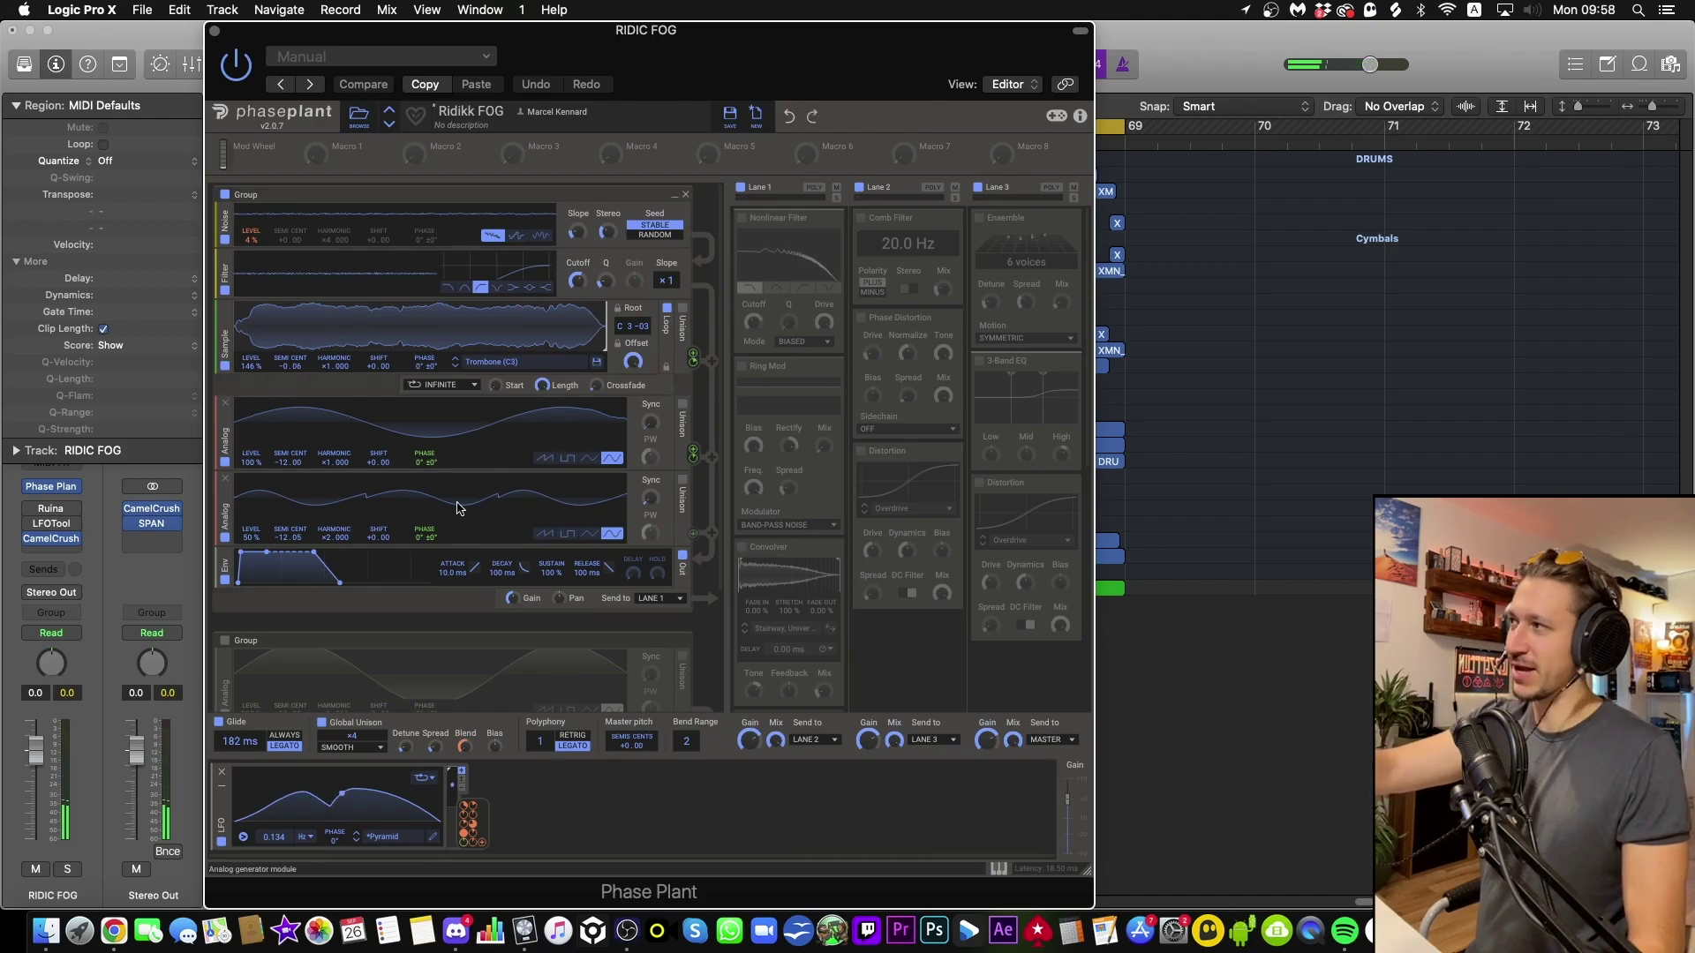
{"action": "scroll", "coordinate": [412, 602], "scroll_direction": "down", "scroll_amount": 2}
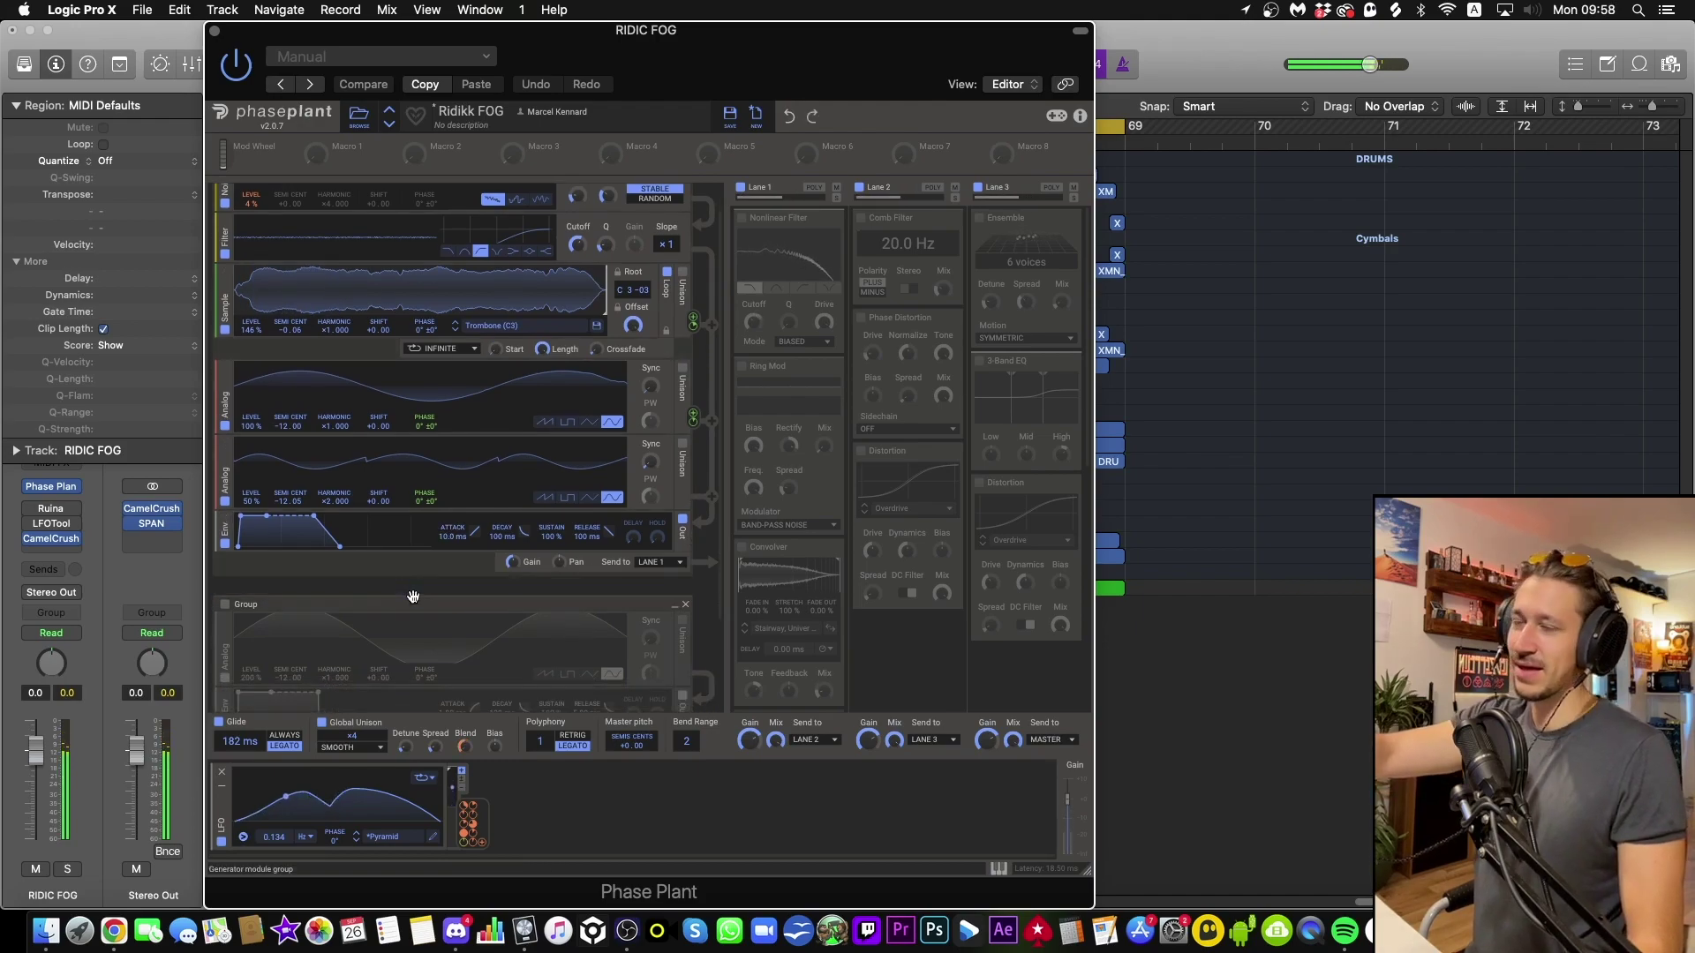
Re-enable the second generator group and review both groups of generators.
{"action": "scroll", "coordinate": [413, 597], "scroll_direction": "down", "scroll_amount": 7}
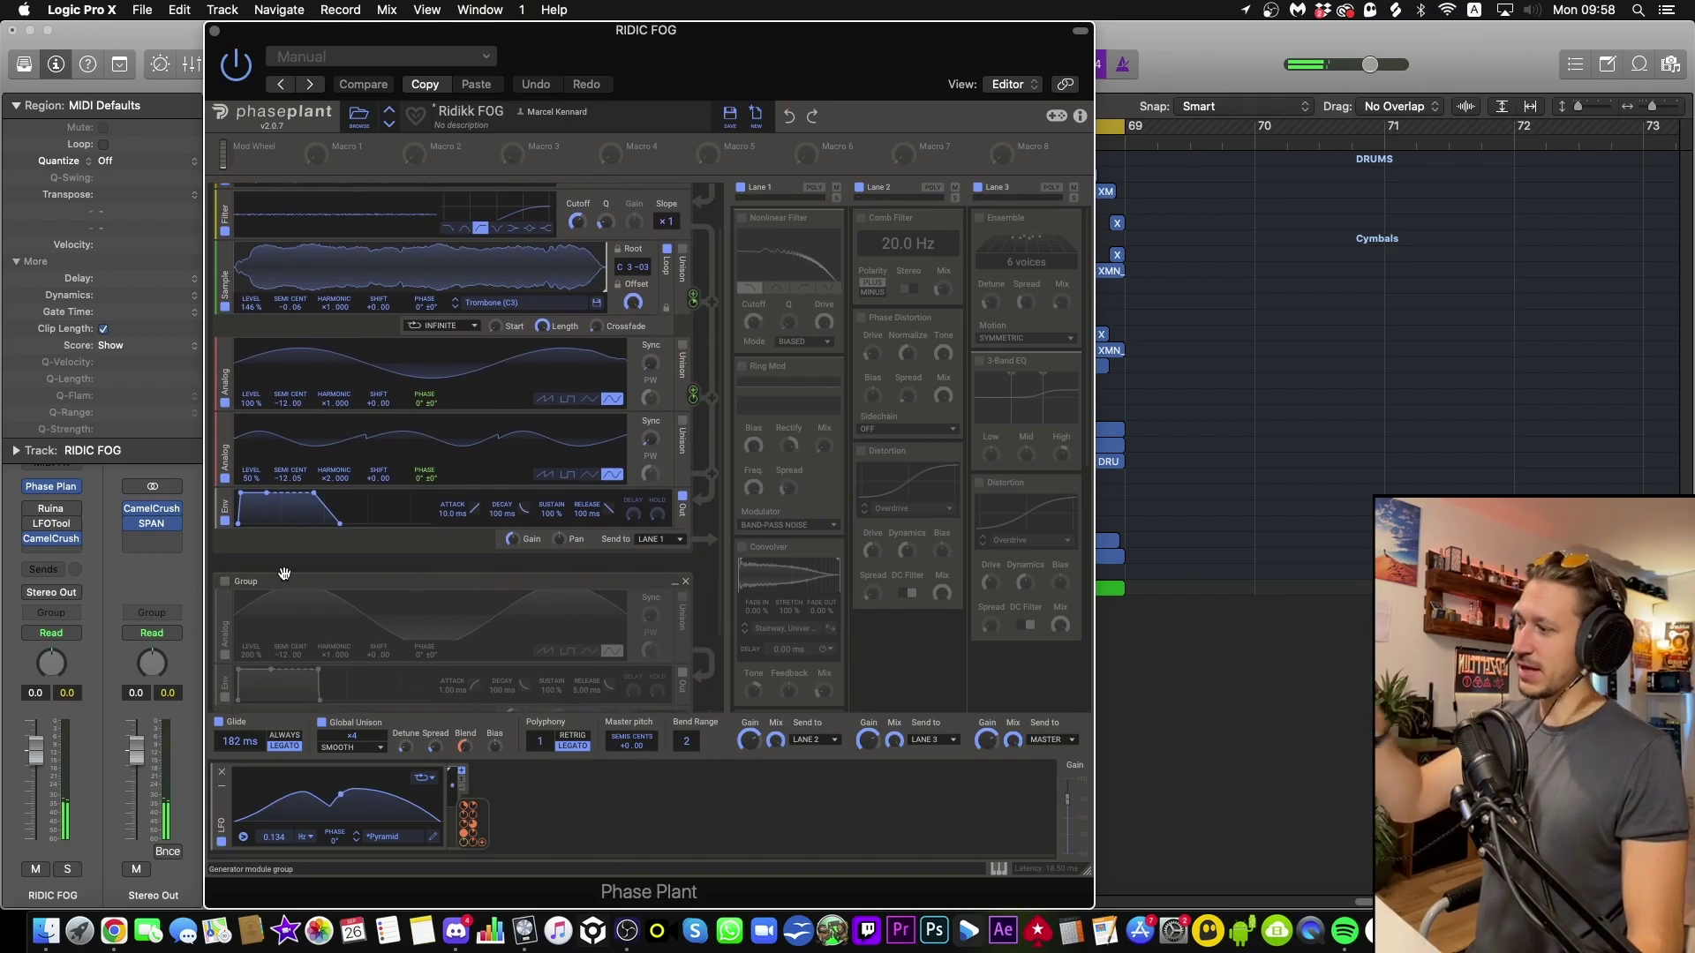
{"action": "left_click", "coordinate": [225, 483]}
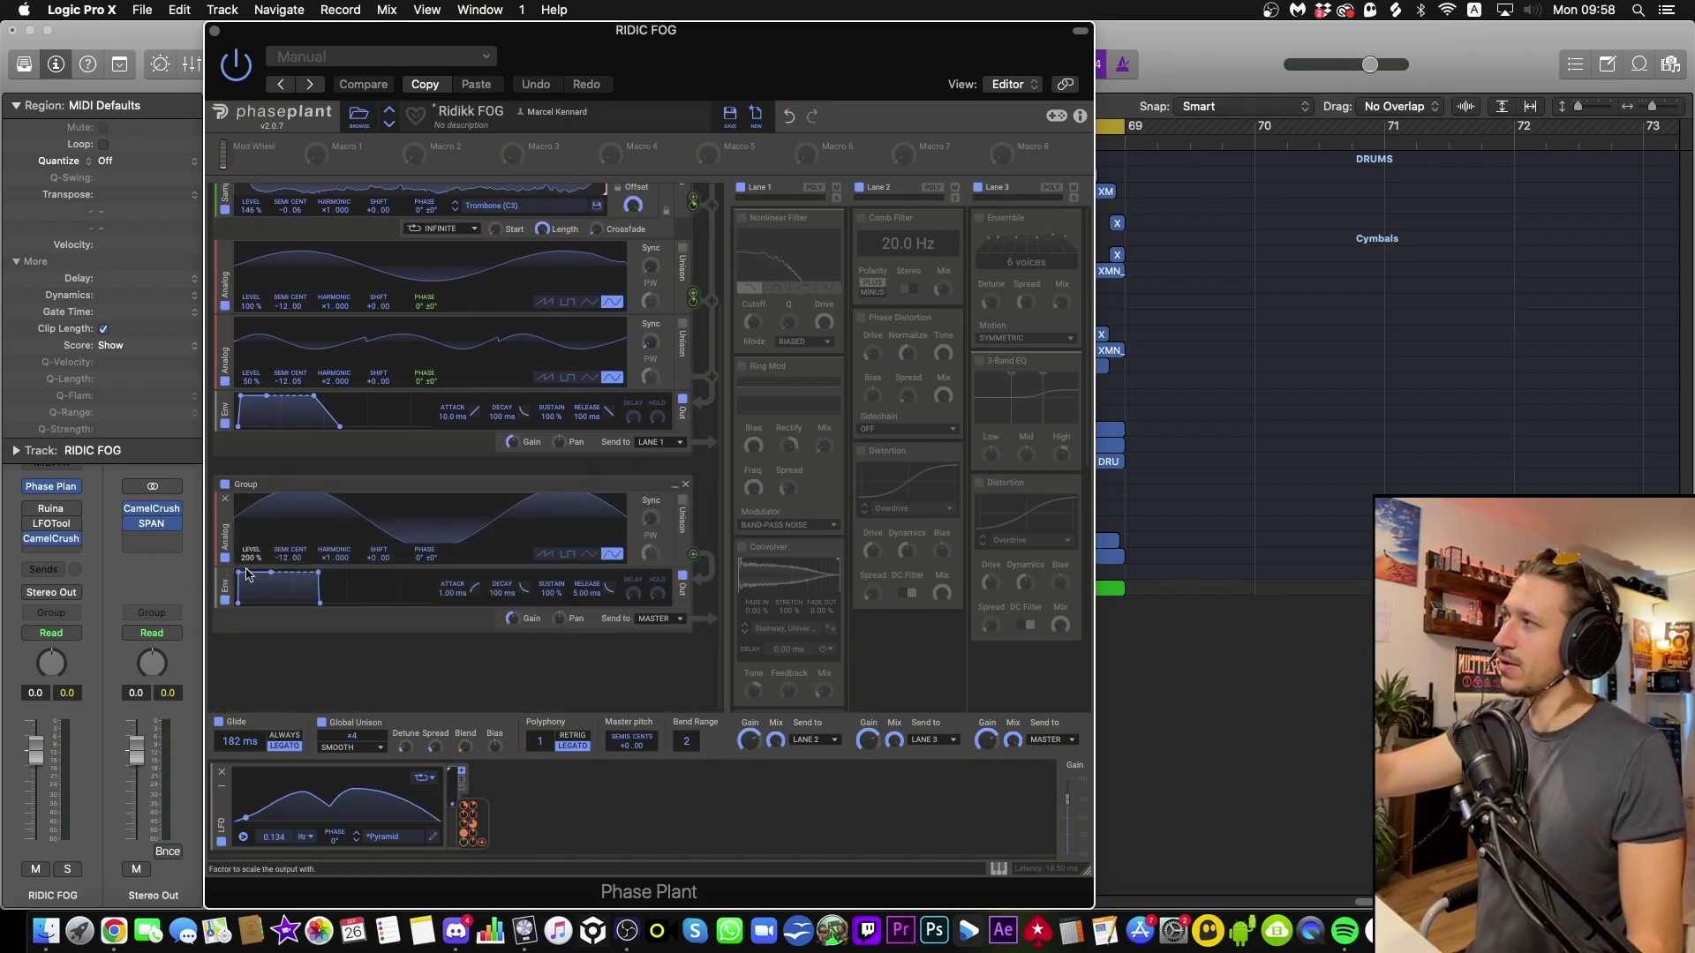
{"action": "scroll", "coordinate": [251, 565], "scroll_direction": "up", "scroll_amount": 9}
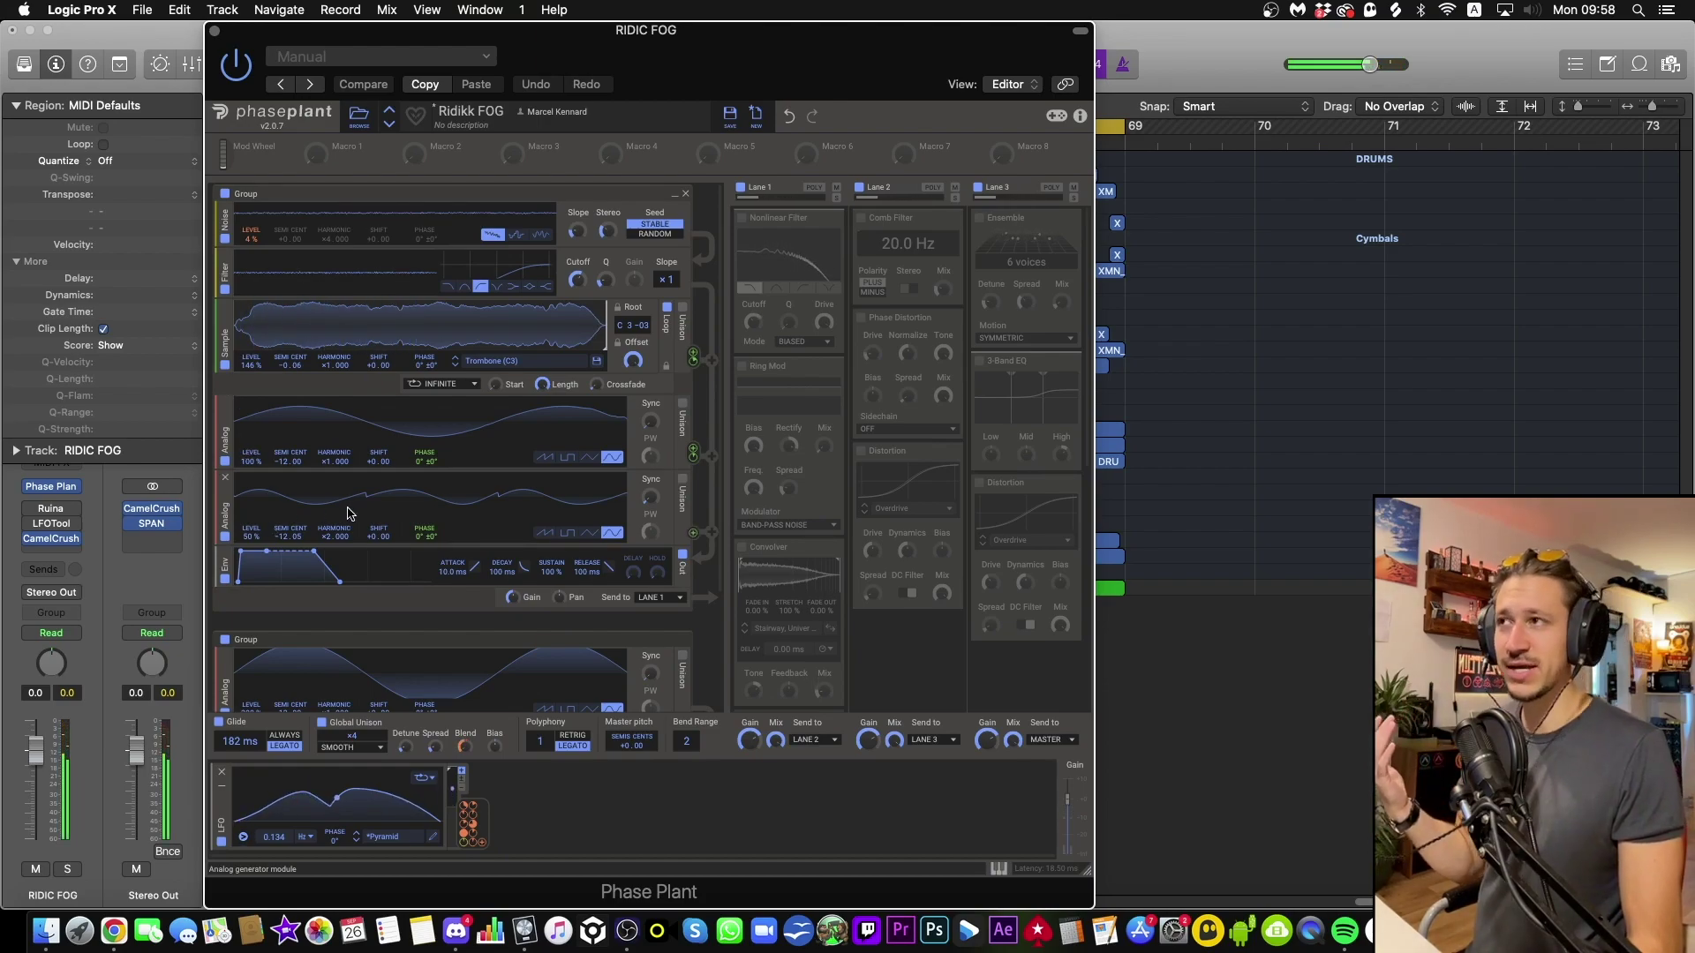
{"action": "scroll", "coordinate": [349, 513], "scroll_direction": "down", "scroll_amount": 4}
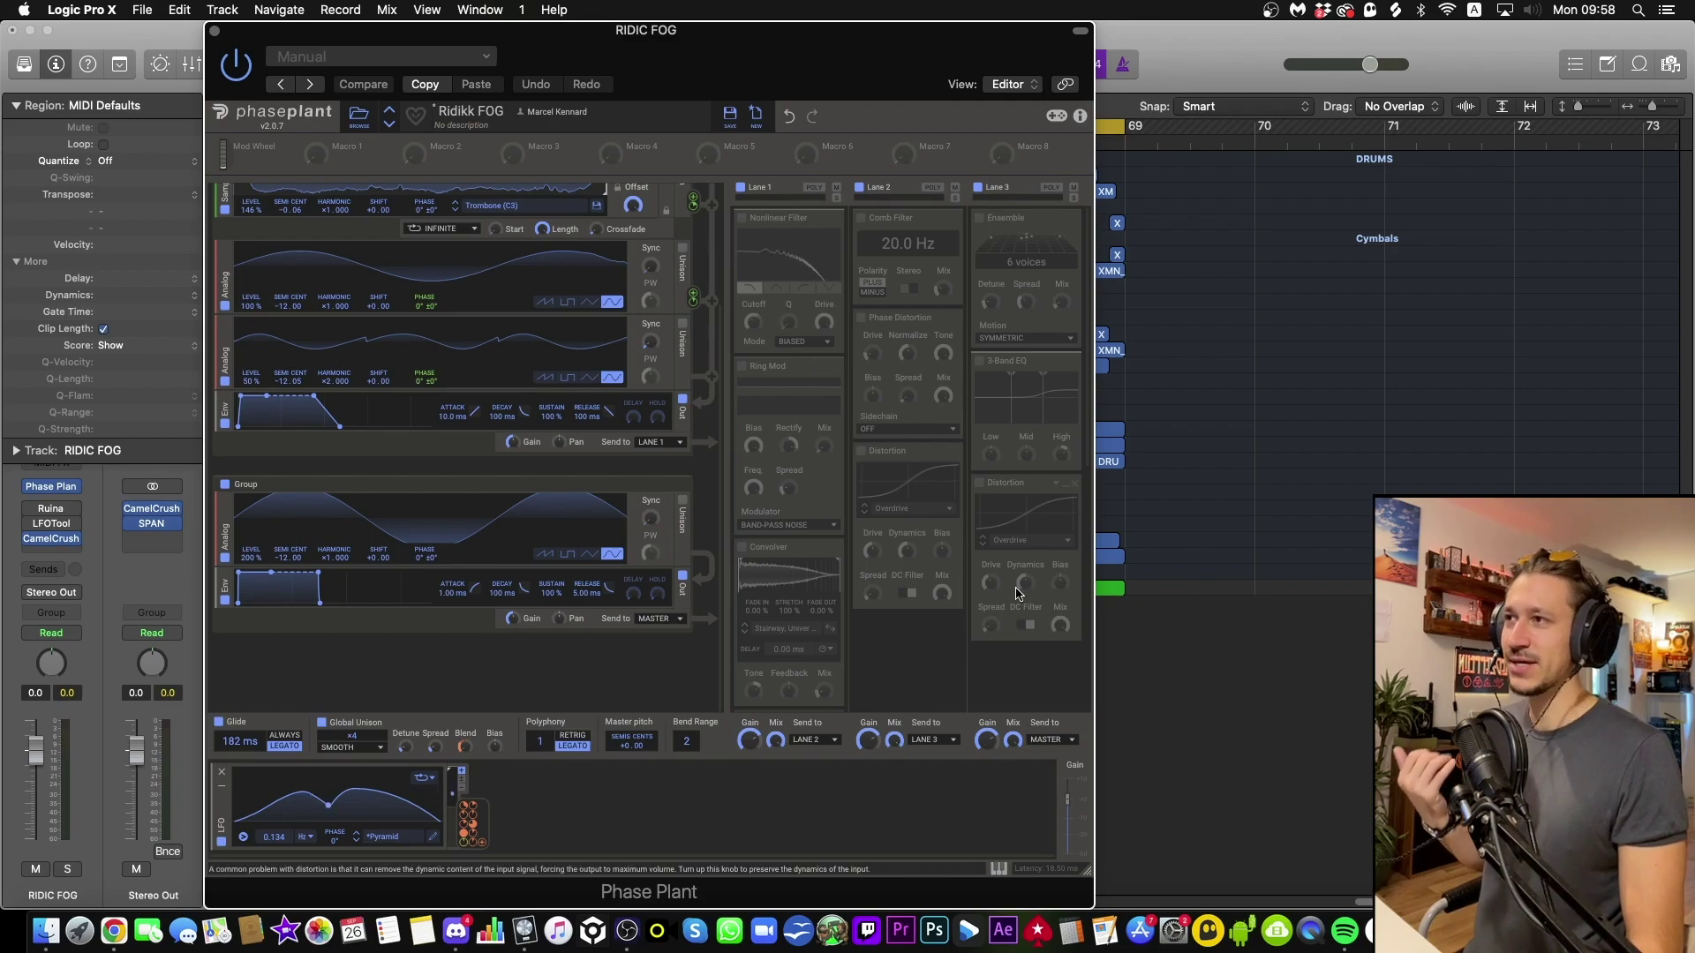
Enable the Nonlinear Filter at the start of Lane 1.
{"action": "scroll", "coordinate": [919, 637], "scroll_direction": "down", "scroll_amount": 2}
{"action": "scroll", "coordinate": [919, 637], "scroll_direction": "down", "scroll_amount": 2}
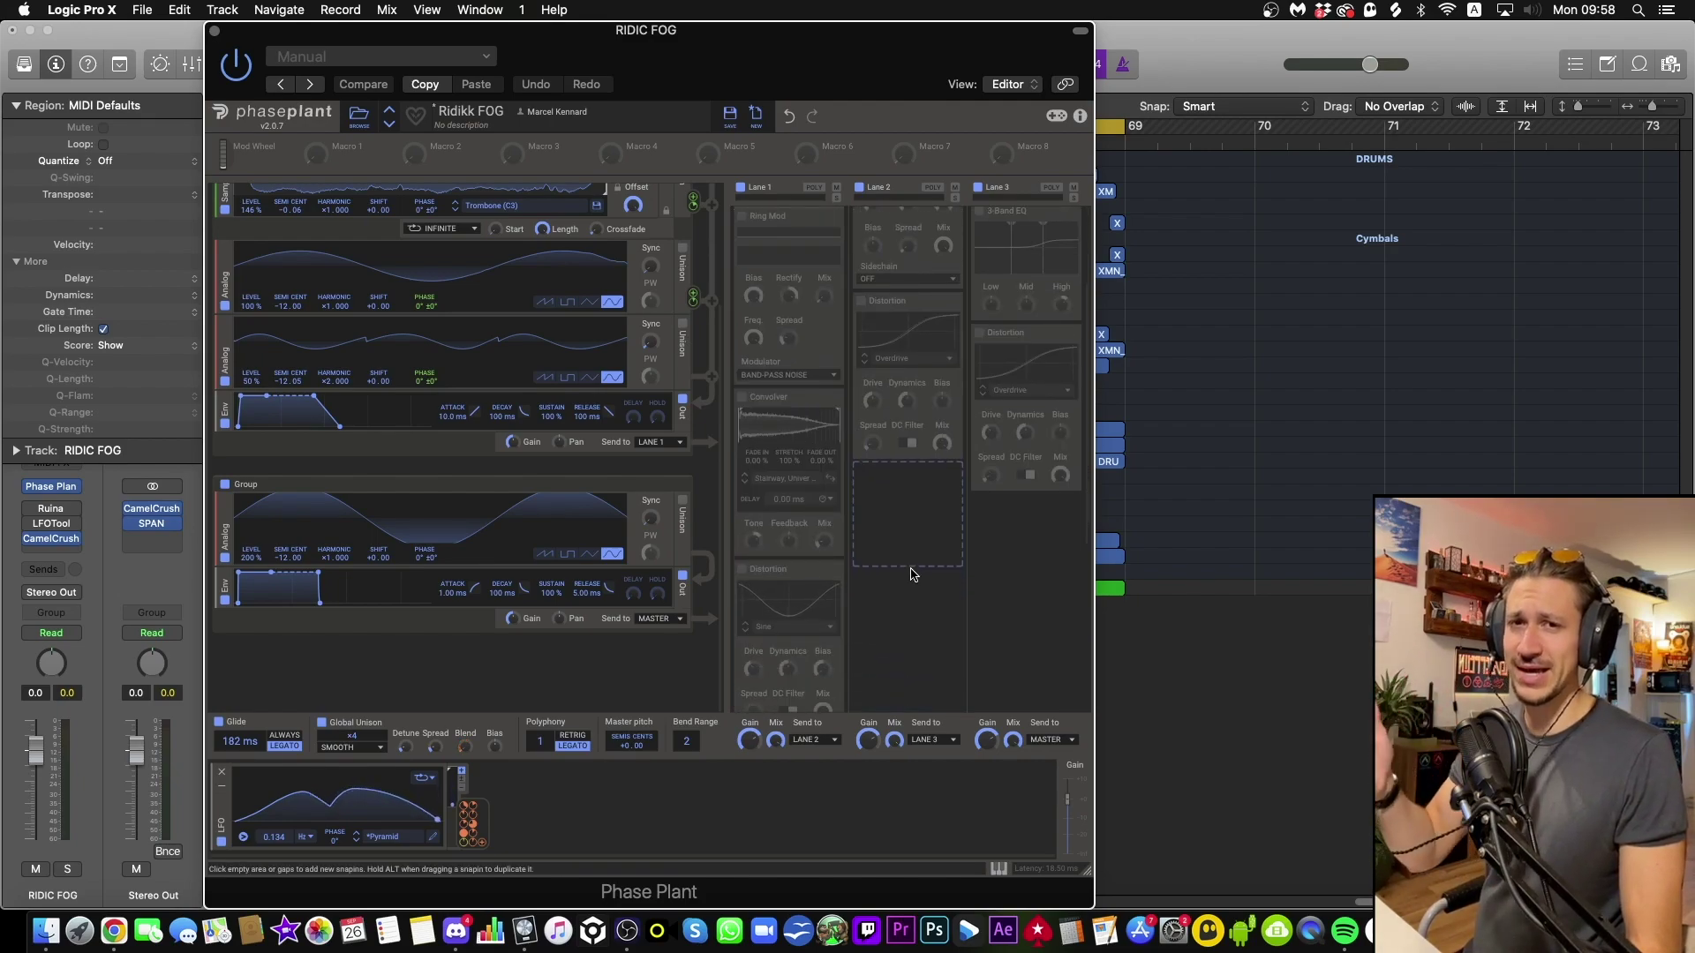
{"action": "scroll", "coordinate": [912, 572], "scroll_direction": "up", "scroll_amount": 3}
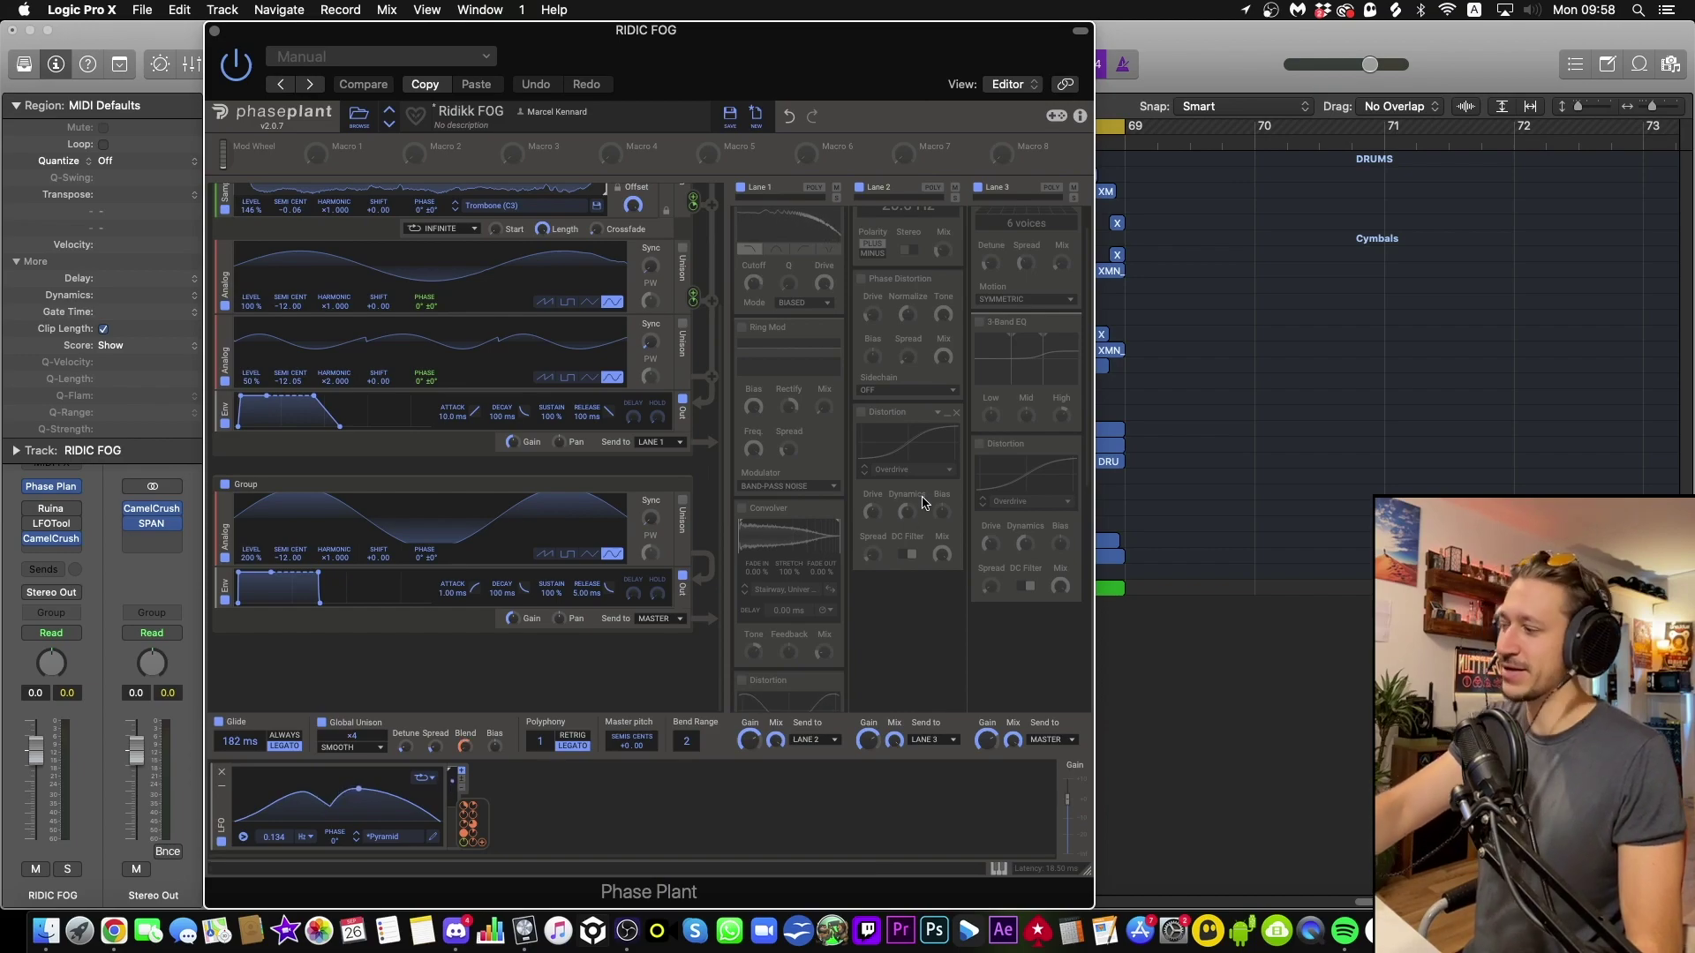
{"action": "scroll", "coordinate": [830, 391], "scroll_direction": "up", "scroll_amount": 2}
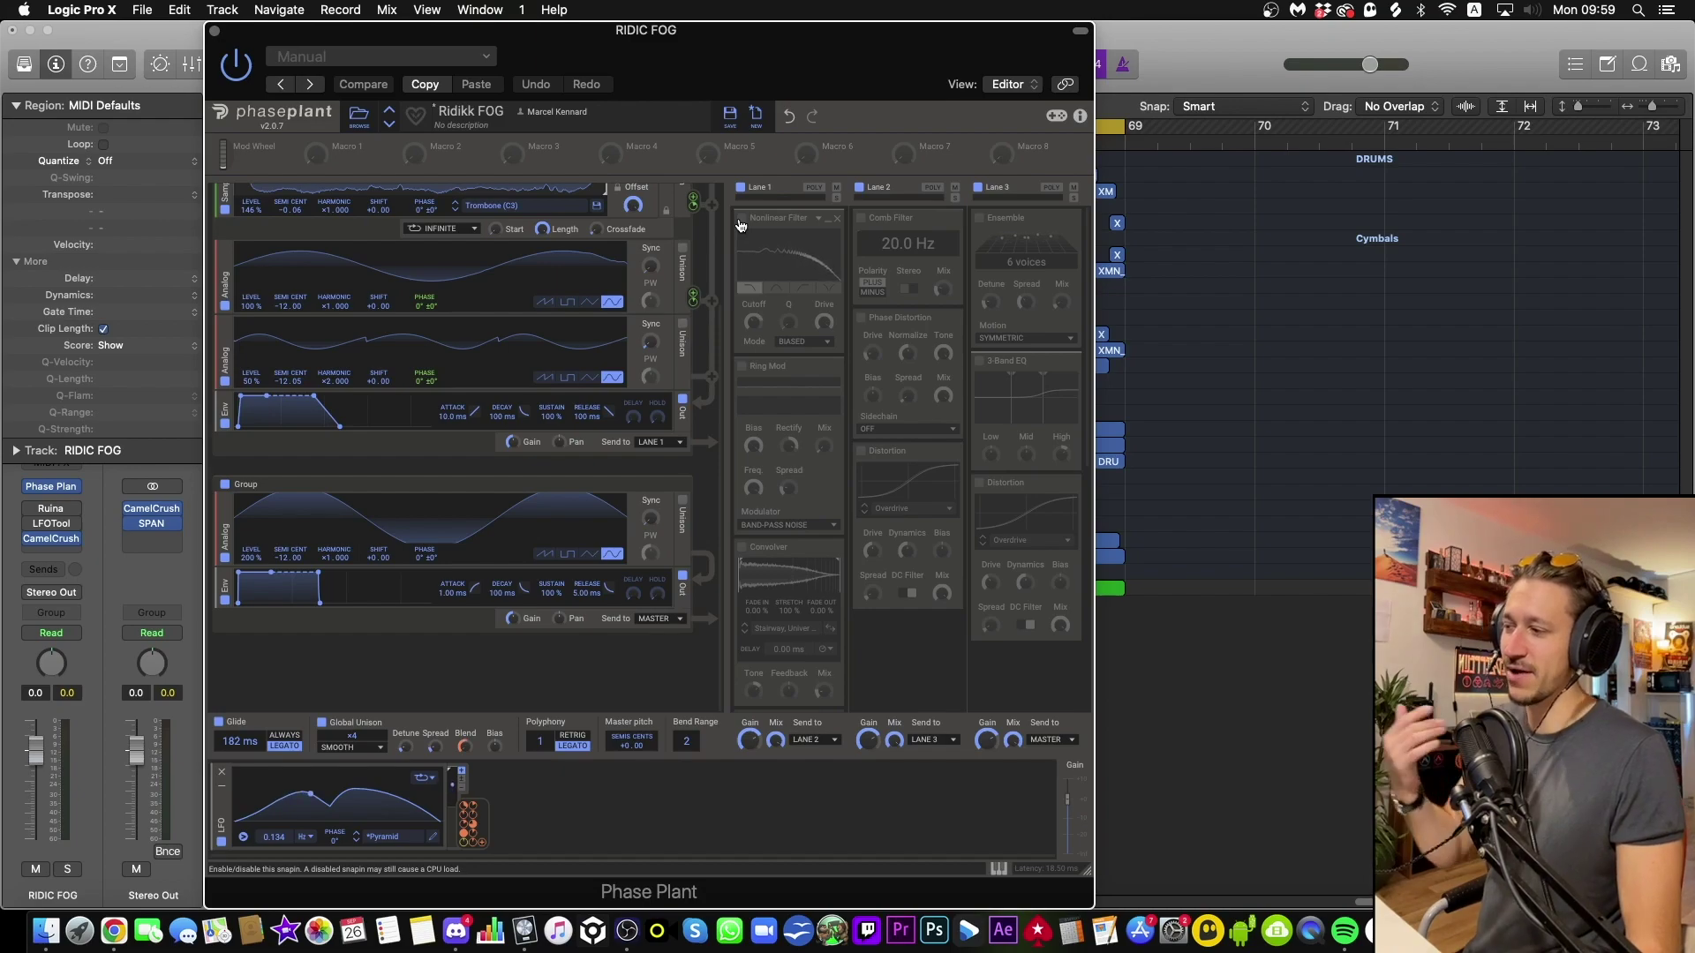
{"action": "left_click", "coordinate": [741, 220]}
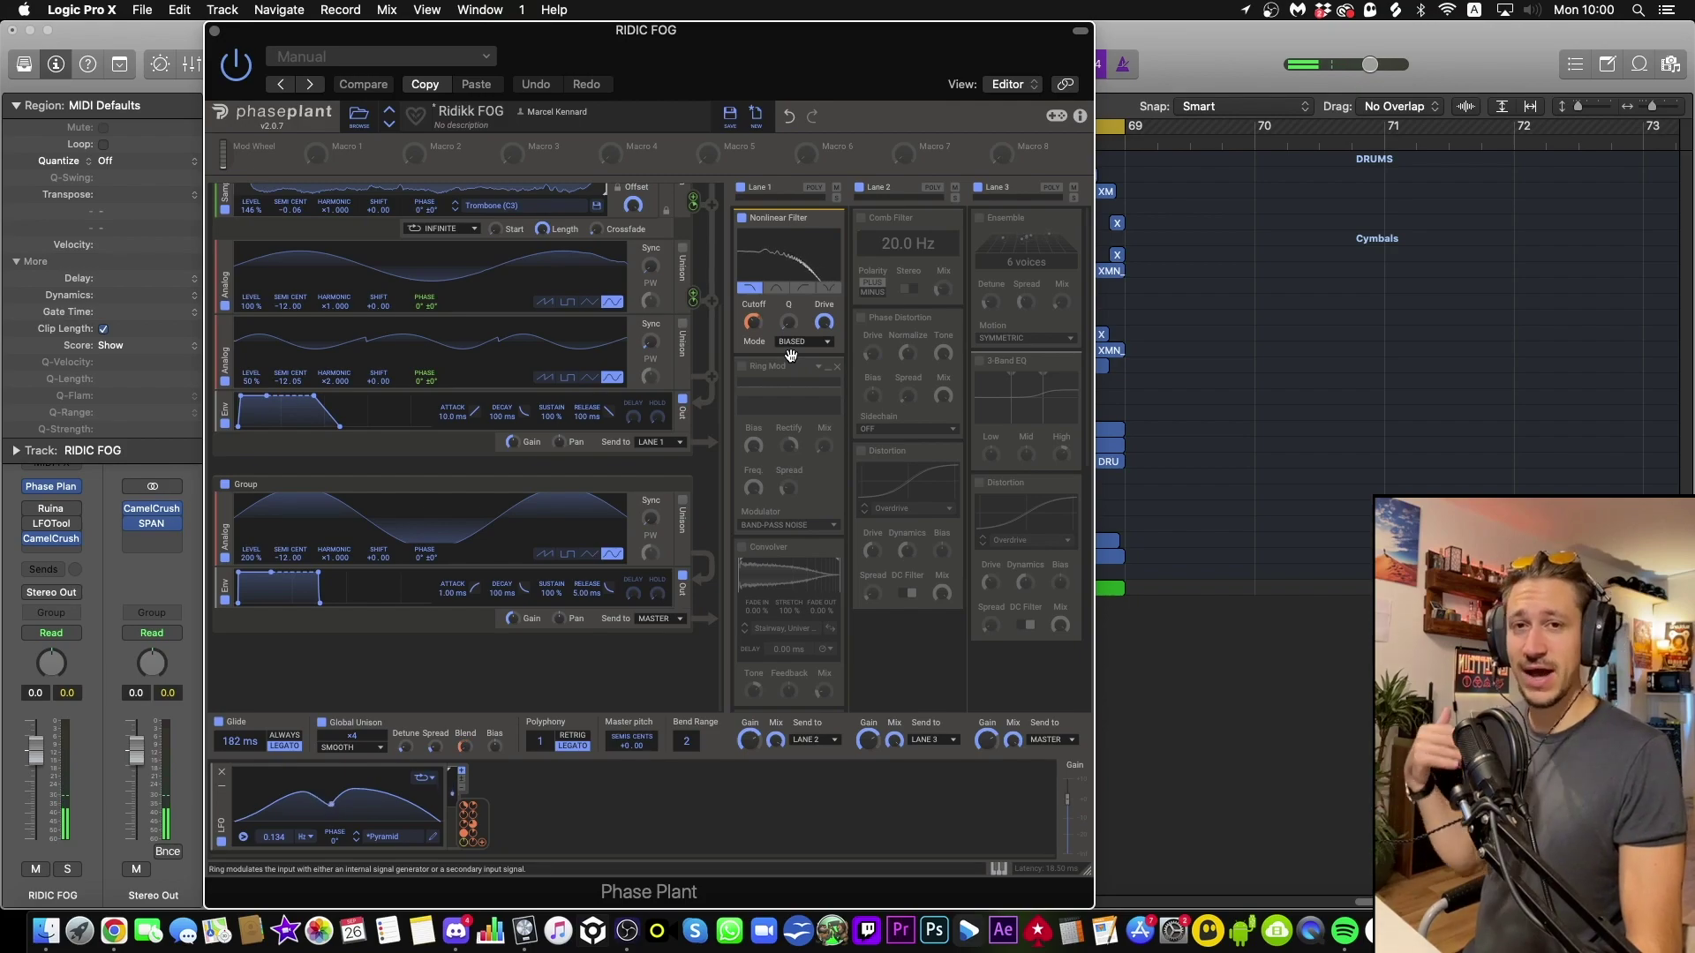
Enable the Band-Pass Noise Ring Mod in Lane 1 and try out its Mix and Freq controls.
{"action": "left_click", "coordinate": [743, 366]}
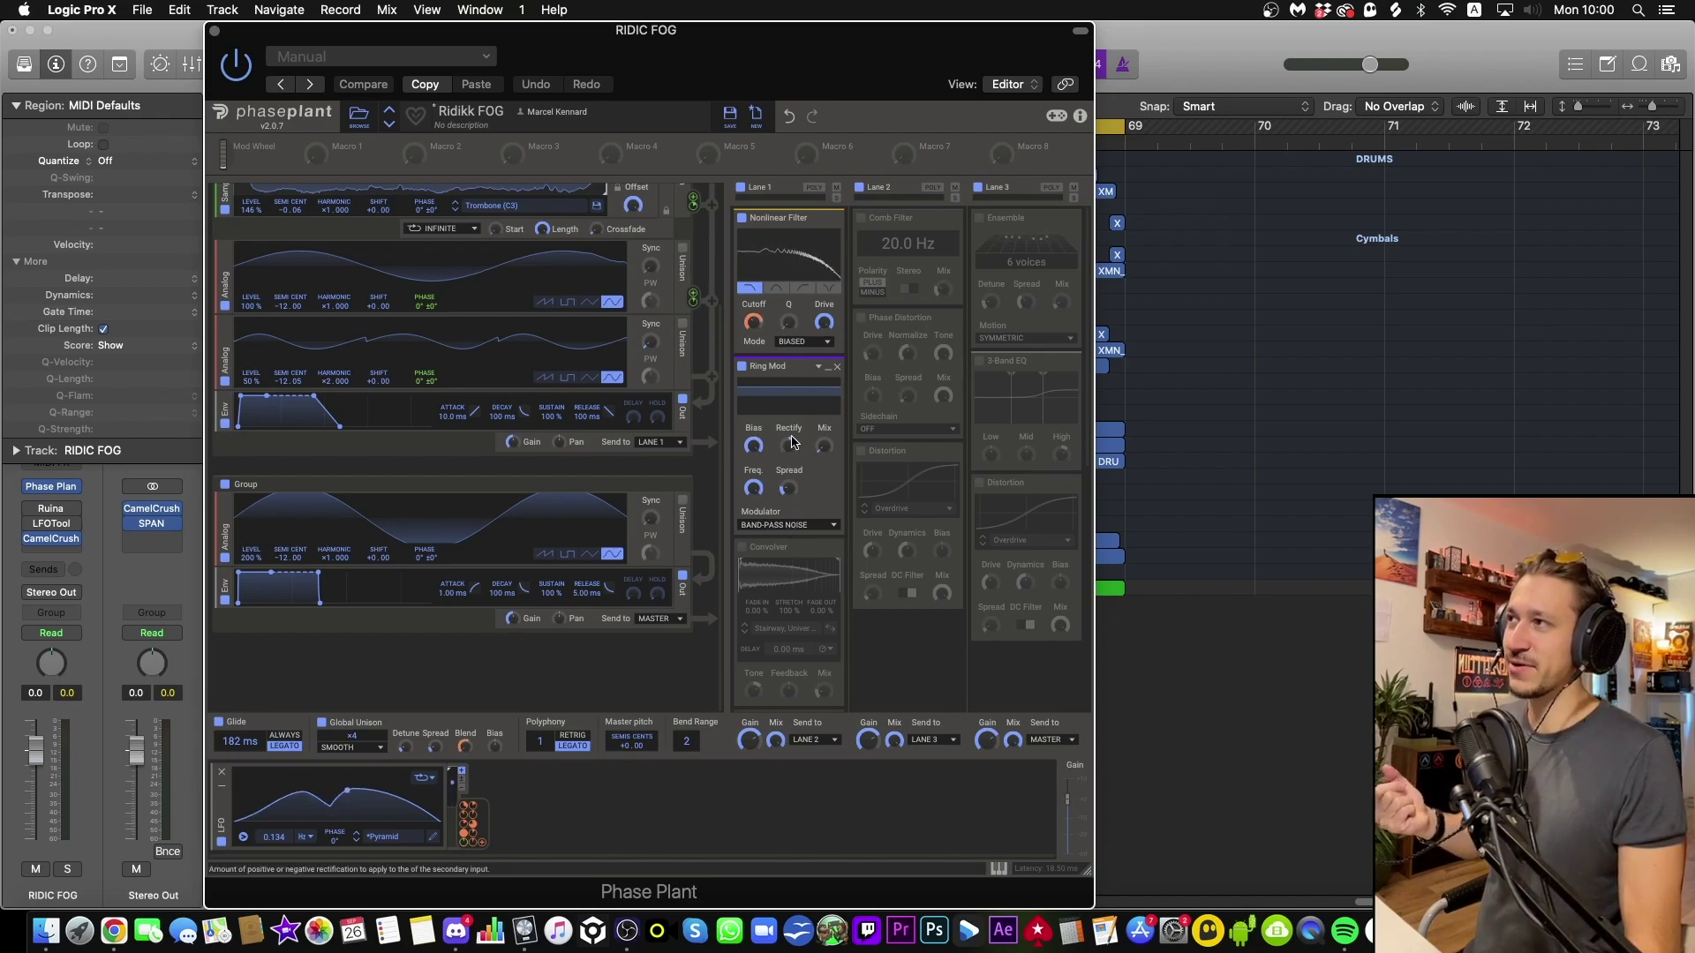
{"action": "mouse_move", "coordinate": [822, 453]}
{"action": "left_mouse_down"}
{"action": "mouse_move", "coordinate": [822, 494]}
{"action": "mouse_move", "coordinate": [823, 420]}
{"action": "mouse_move", "coordinate": [823, 452]}
{"action": "left_mouse_up"}
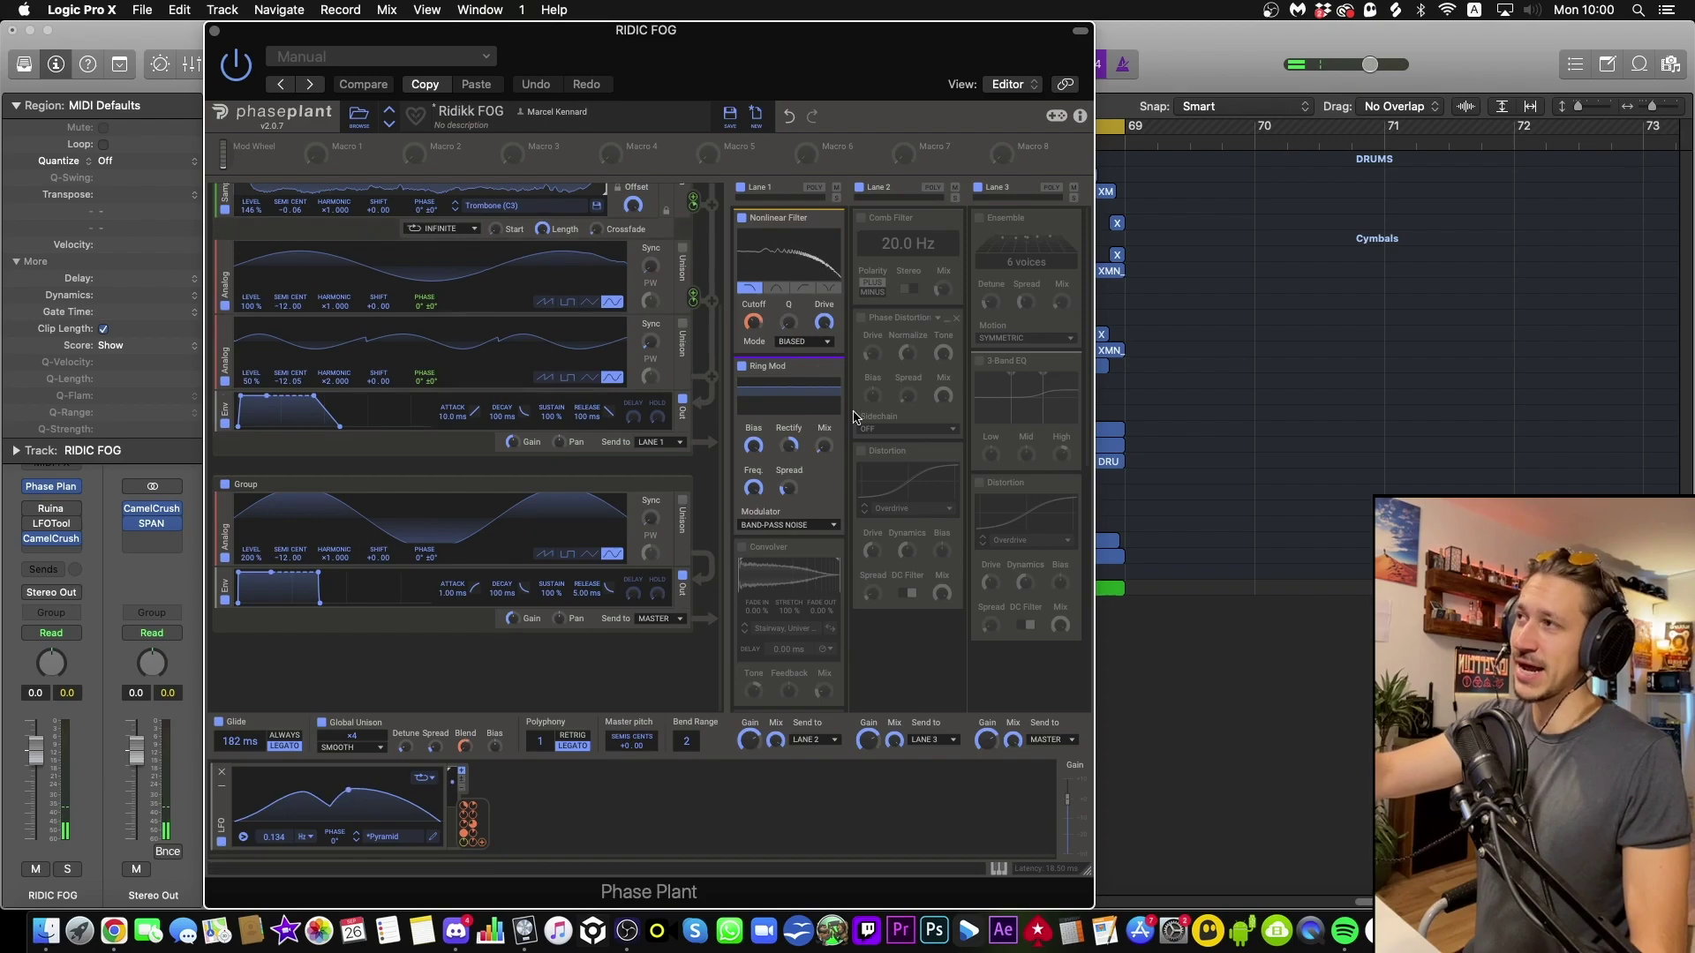
{"action": "left_click_drag", "start_coordinate": [753, 487], "coordinate": [753, 481]}
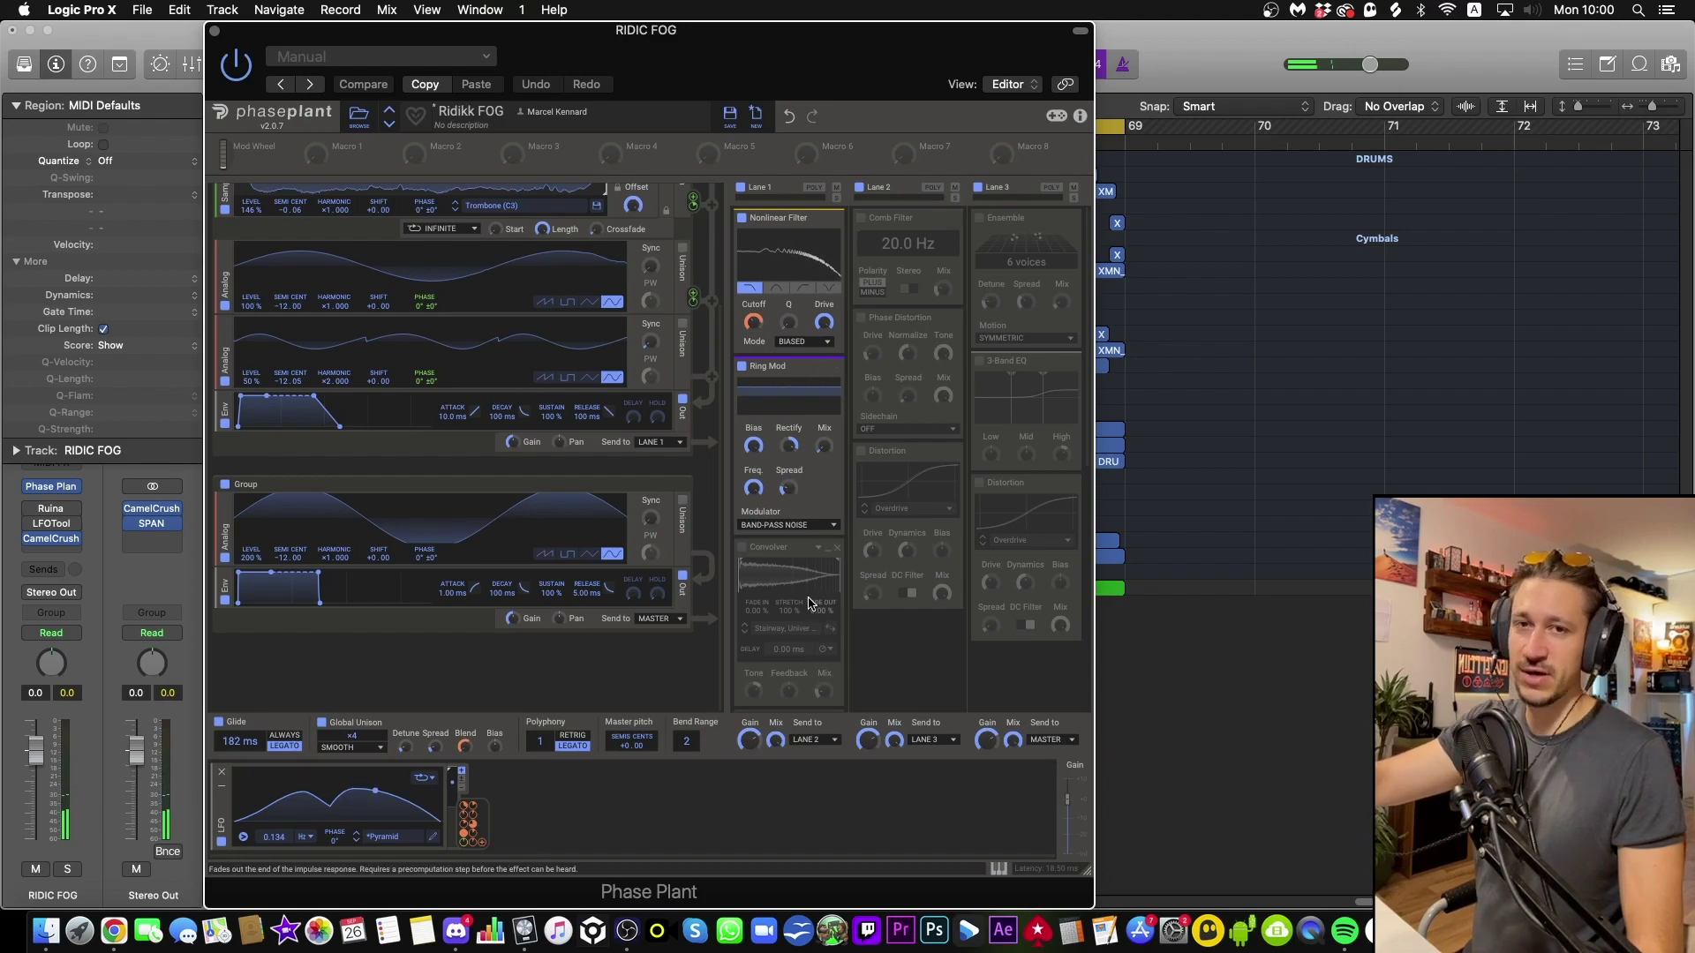
Enable the Convolver in Lane 1 and trace the LFO modulation routed to its Mix.
{"action": "scroll", "coordinate": [771, 569], "scroll_direction": "down", "scroll_amount": 1}
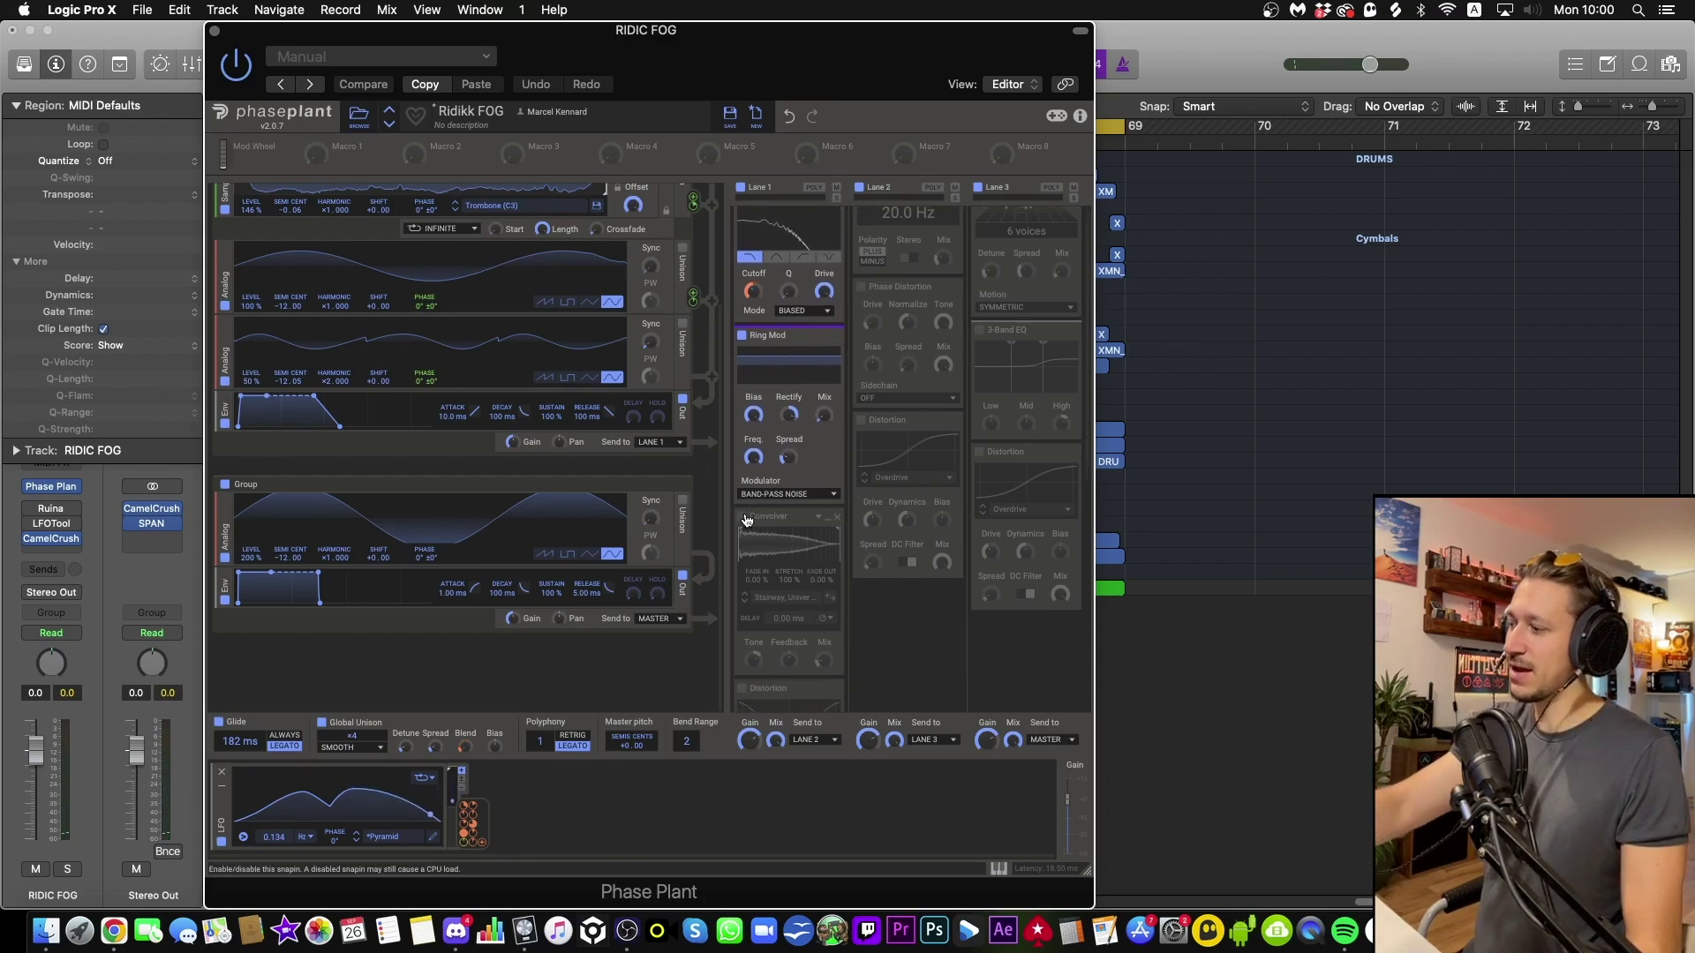
{"action": "left_click", "coordinate": [743, 517]}
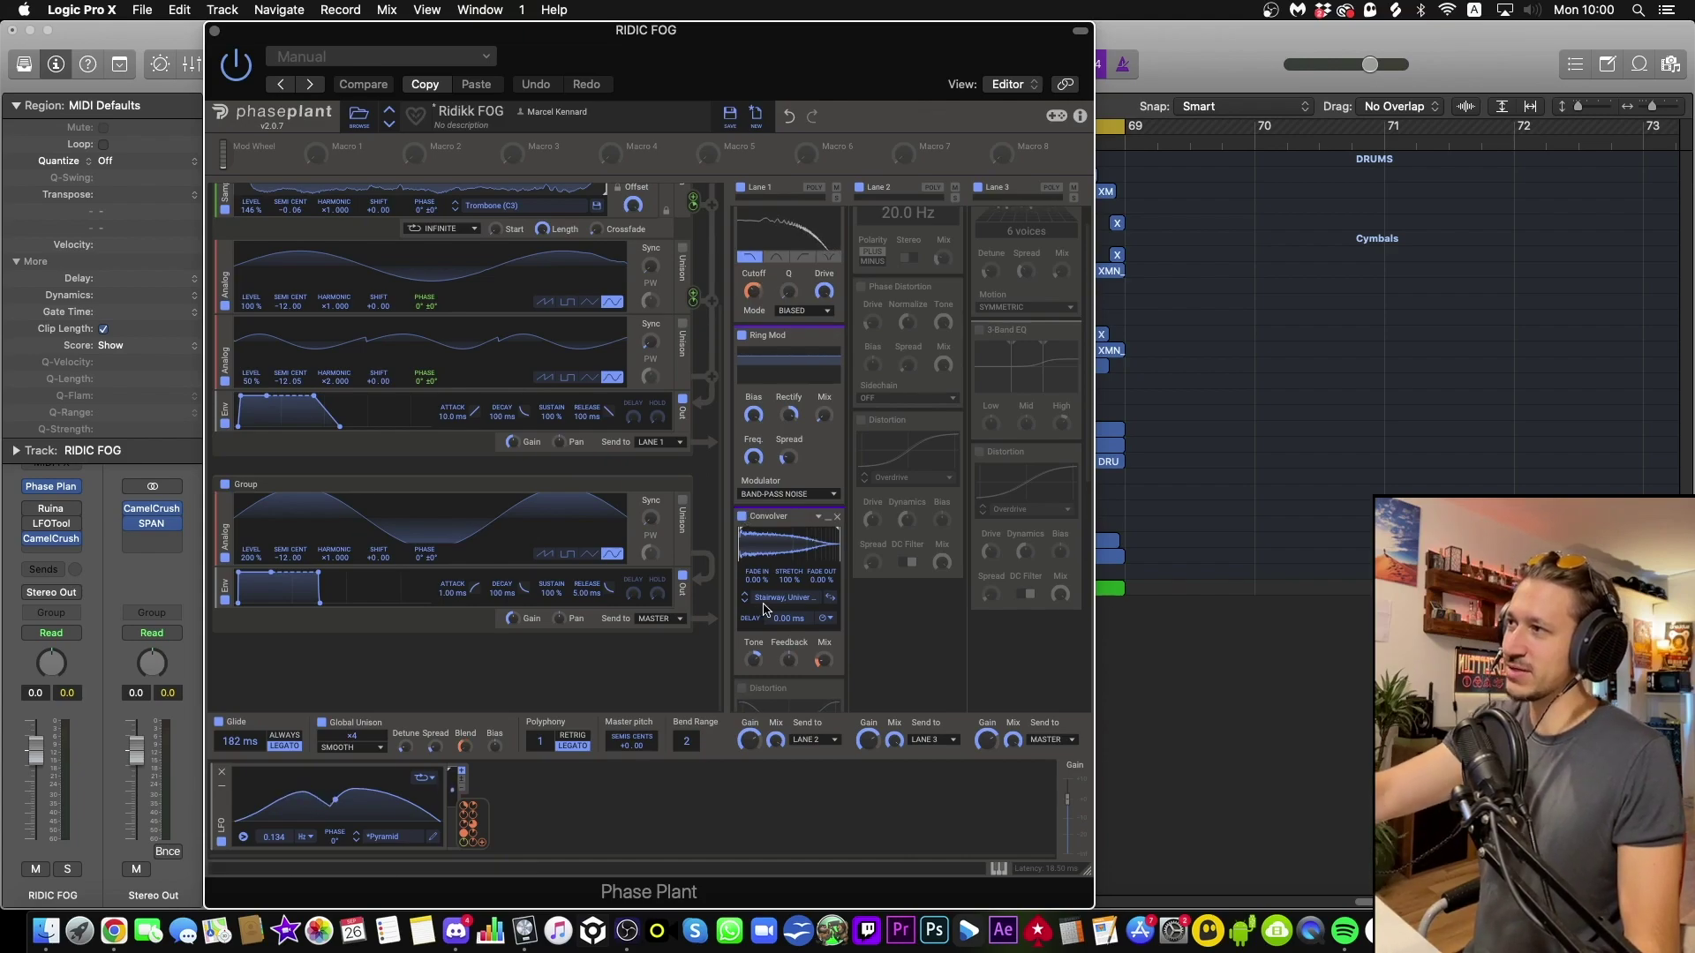
{"action": "scroll", "coordinate": [765, 609], "scroll_direction": "down", "scroll_amount": 1}
{"action": "left_click_drag", "start_coordinate": [472, 823], "coordinate": [827, 647]}
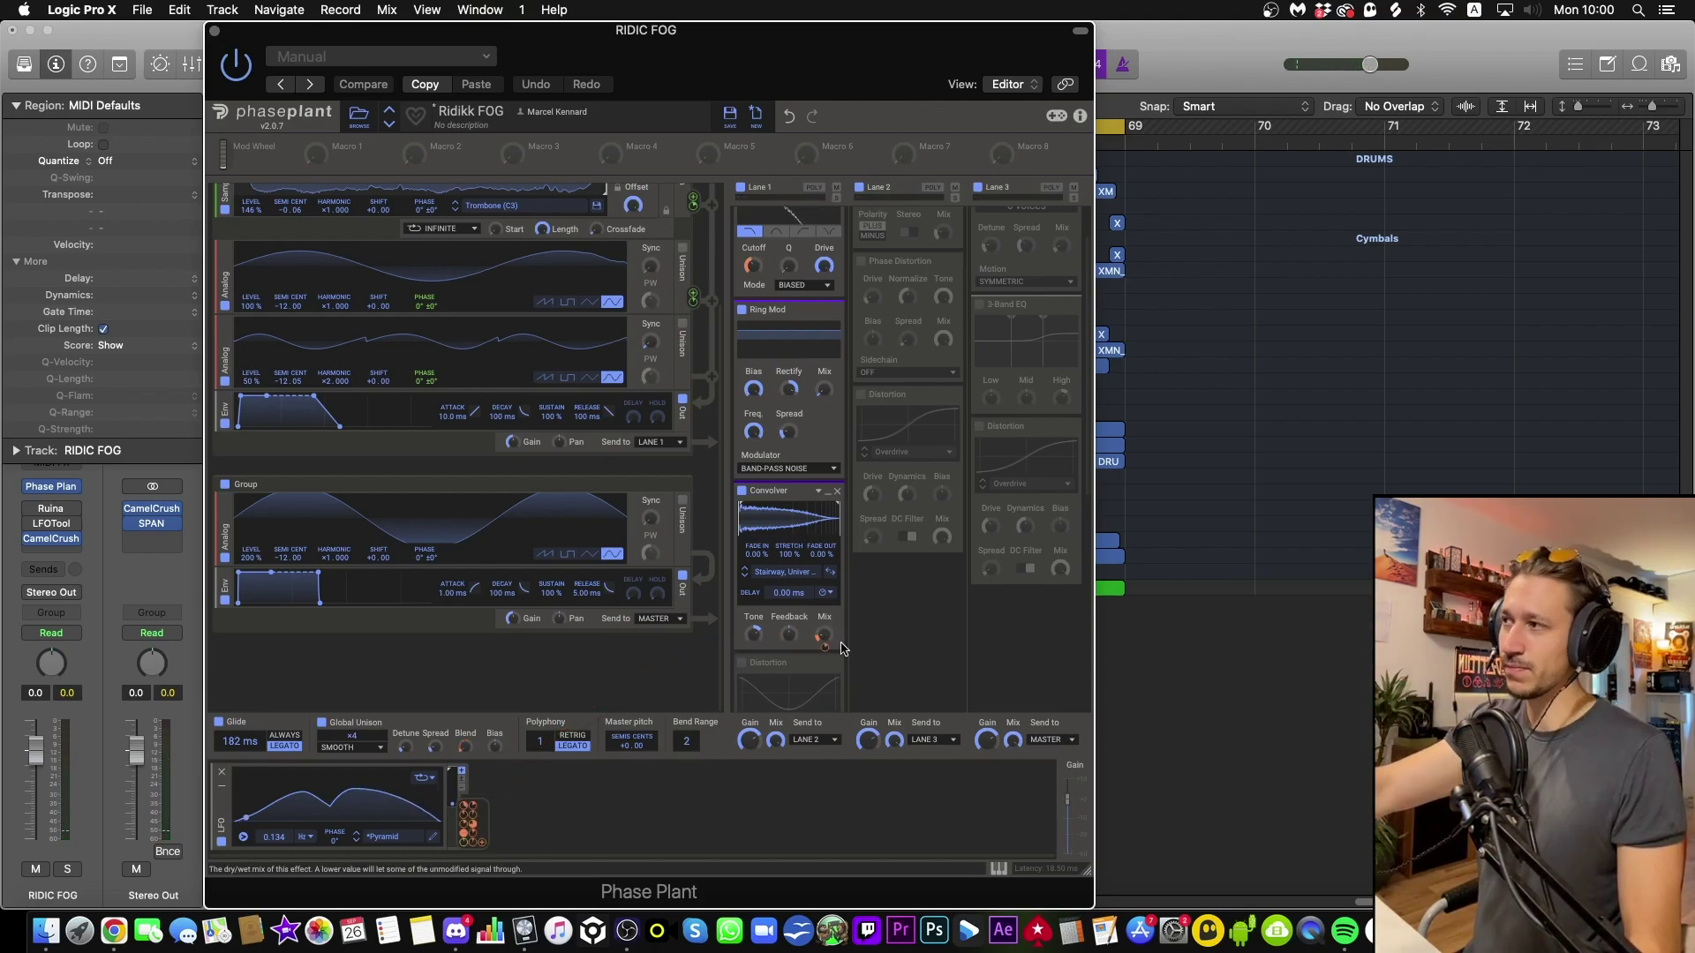
{"action": "scroll", "coordinate": [828, 618], "scroll_direction": "down", "scroll_amount": 1}
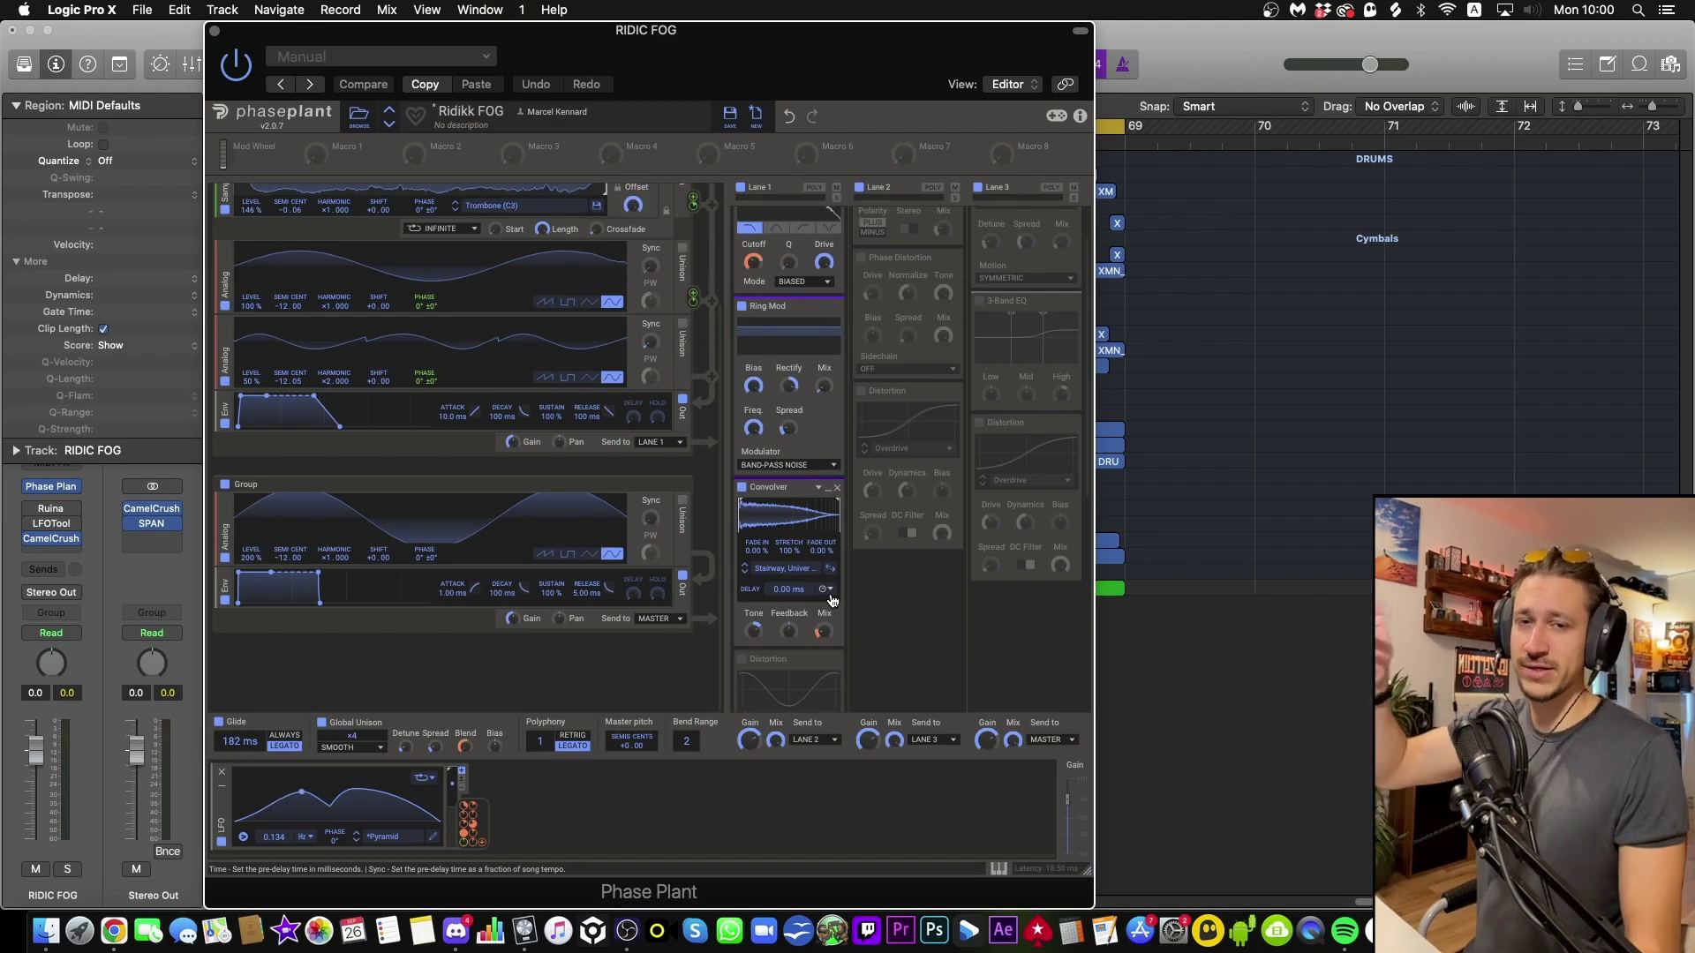
Enable the Sine Distortion in Lane 1, trace the LFO modulation of its Drive and try out its Bias.
{"action": "scroll", "coordinate": [831, 600], "scroll_direction": "down", "scroll_amount": 1}
{"action": "scroll", "coordinate": [795, 592], "scroll_direction": "down", "scroll_amount": 5}
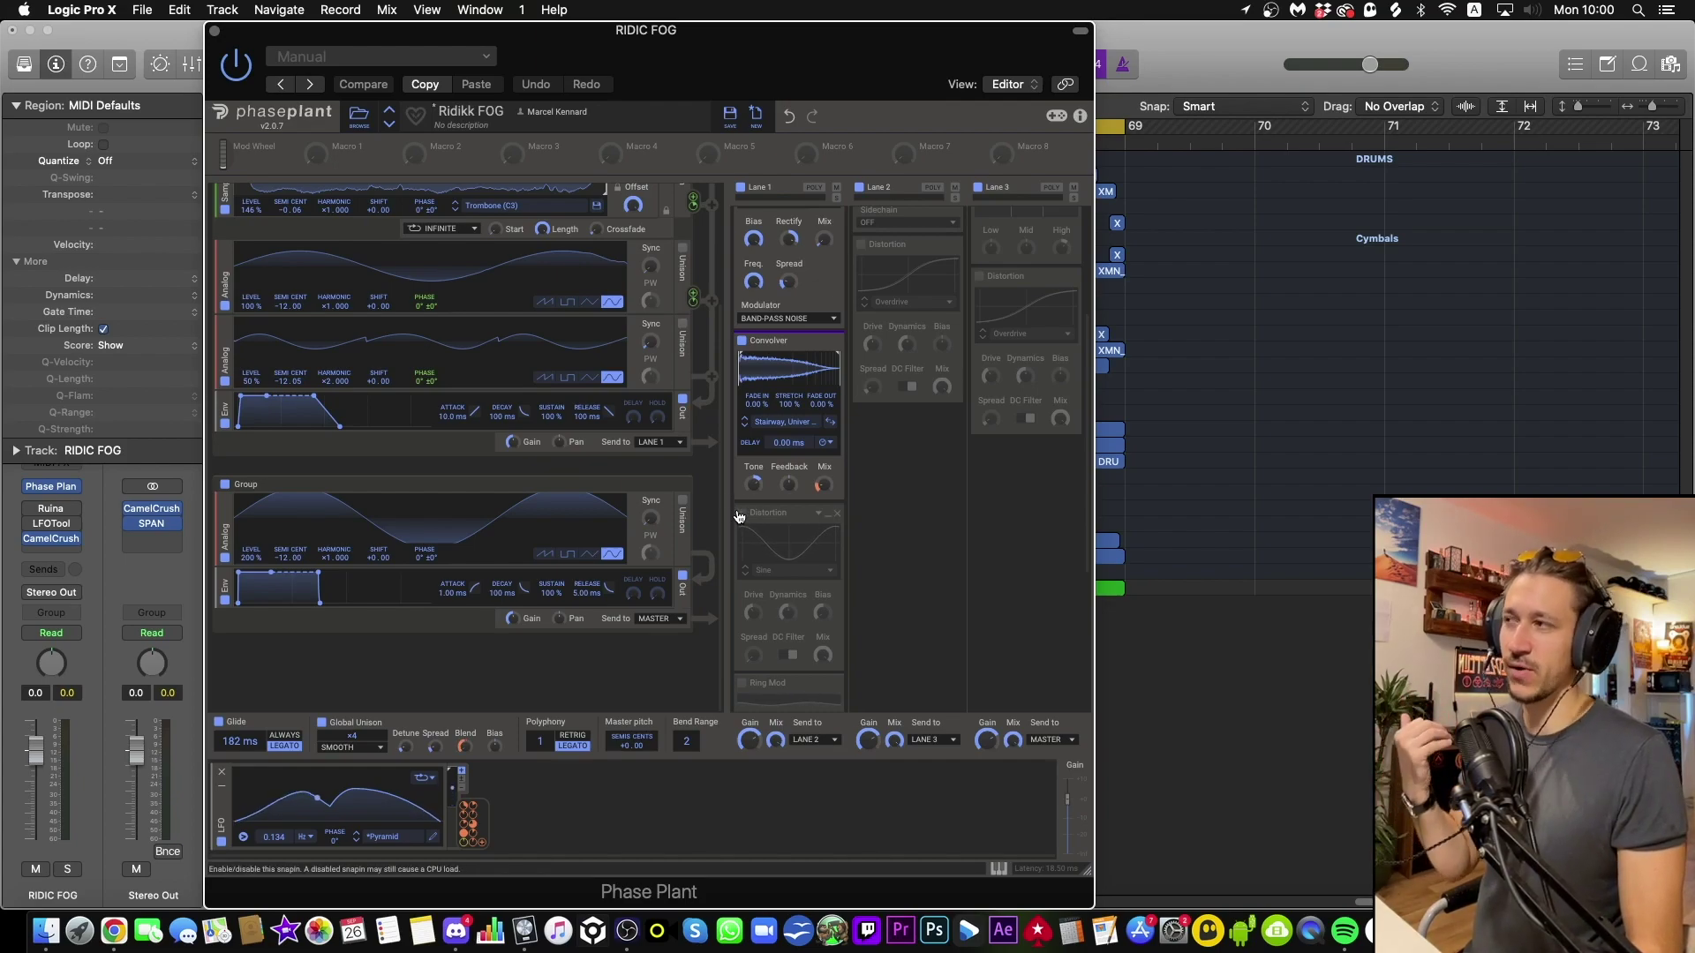
{"action": "left_click", "coordinate": [741, 514]}
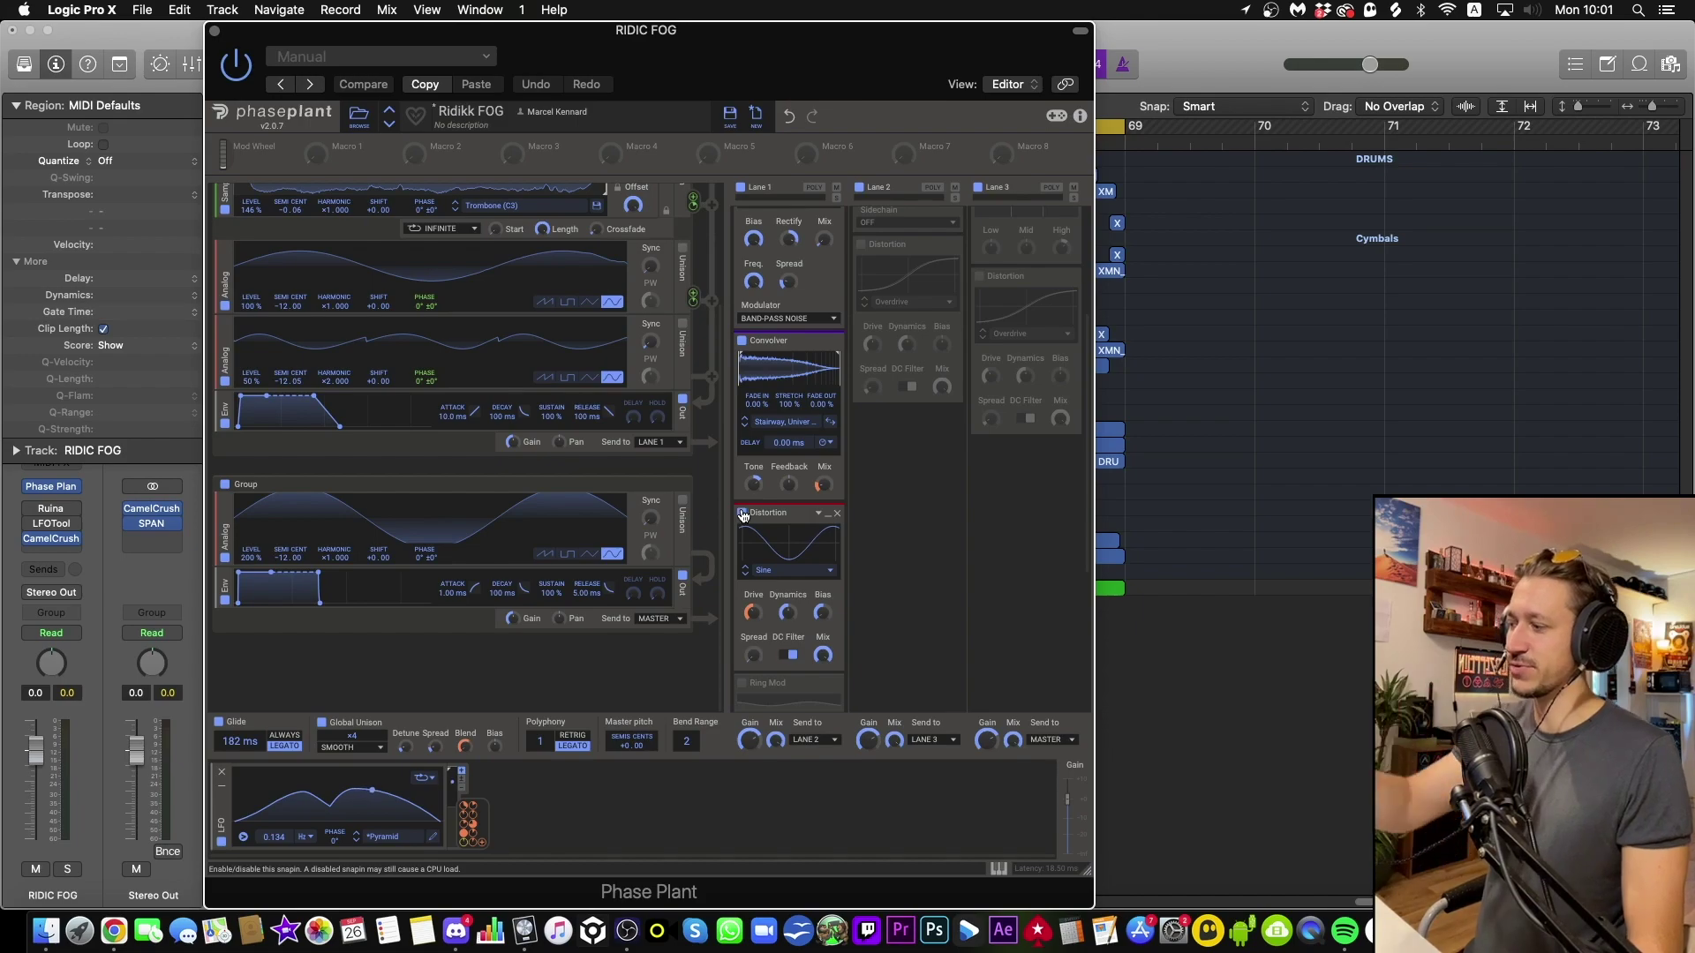
{"action": "left_click_drag", "start_coordinate": [470, 810], "coordinate": [758, 613]}
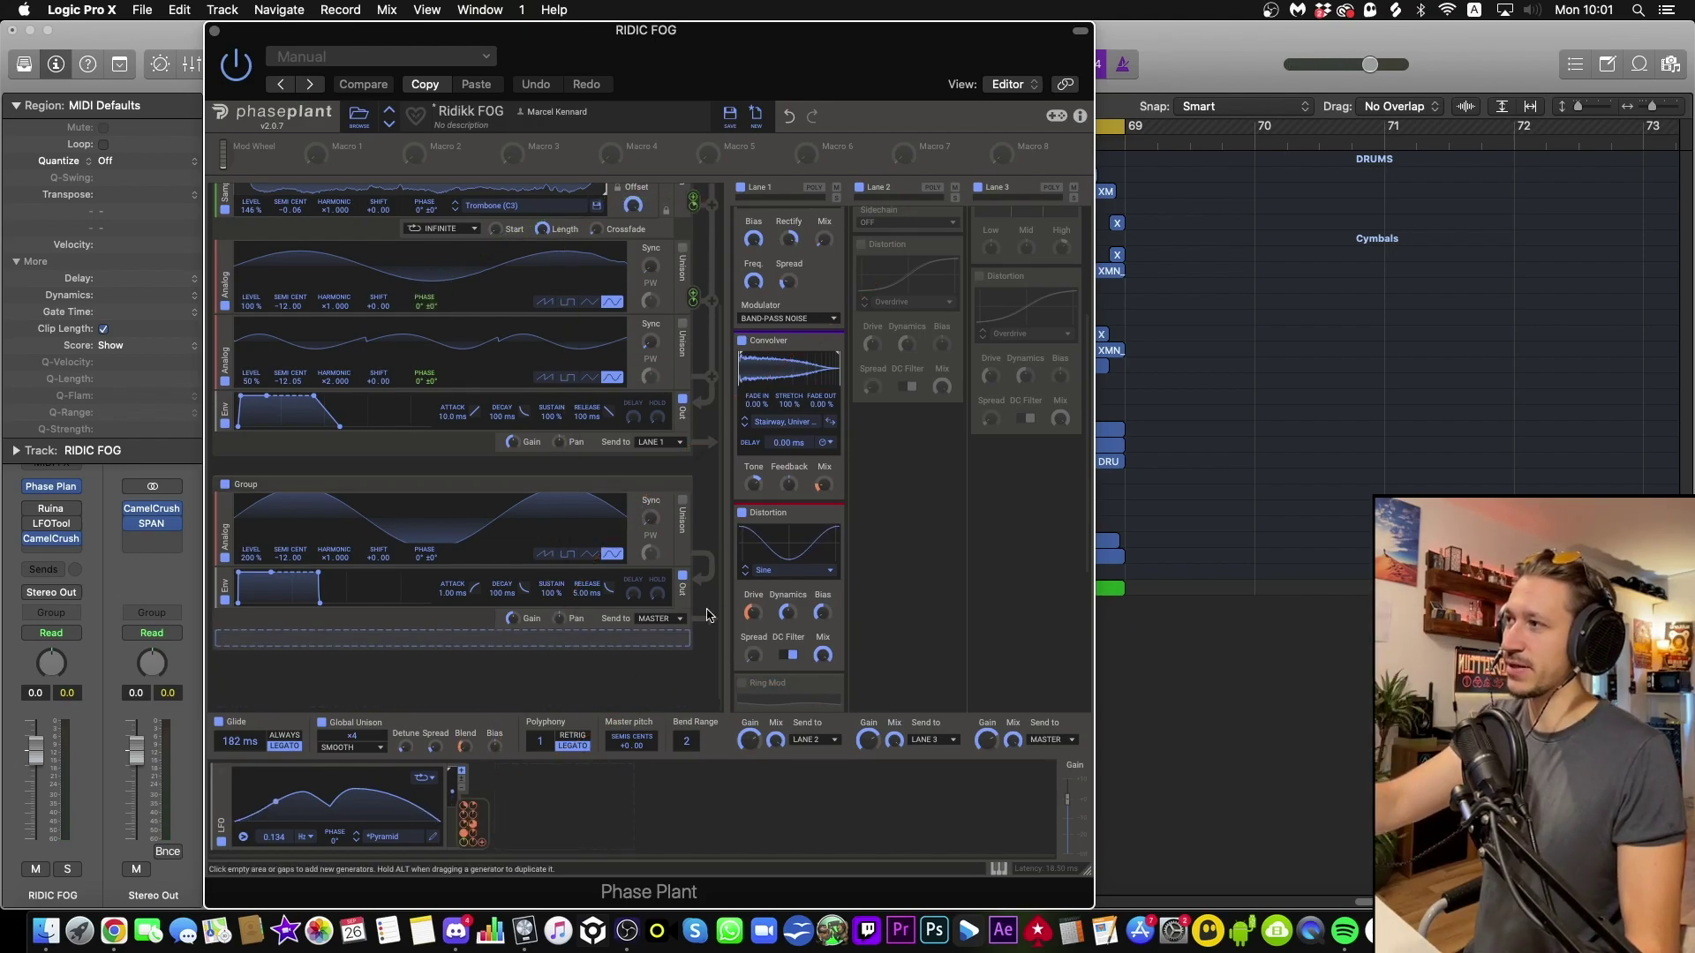
{"action": "scroll", "coordinate": [746, 610], "scroll_direction": "down", "scroll_amount": 3}
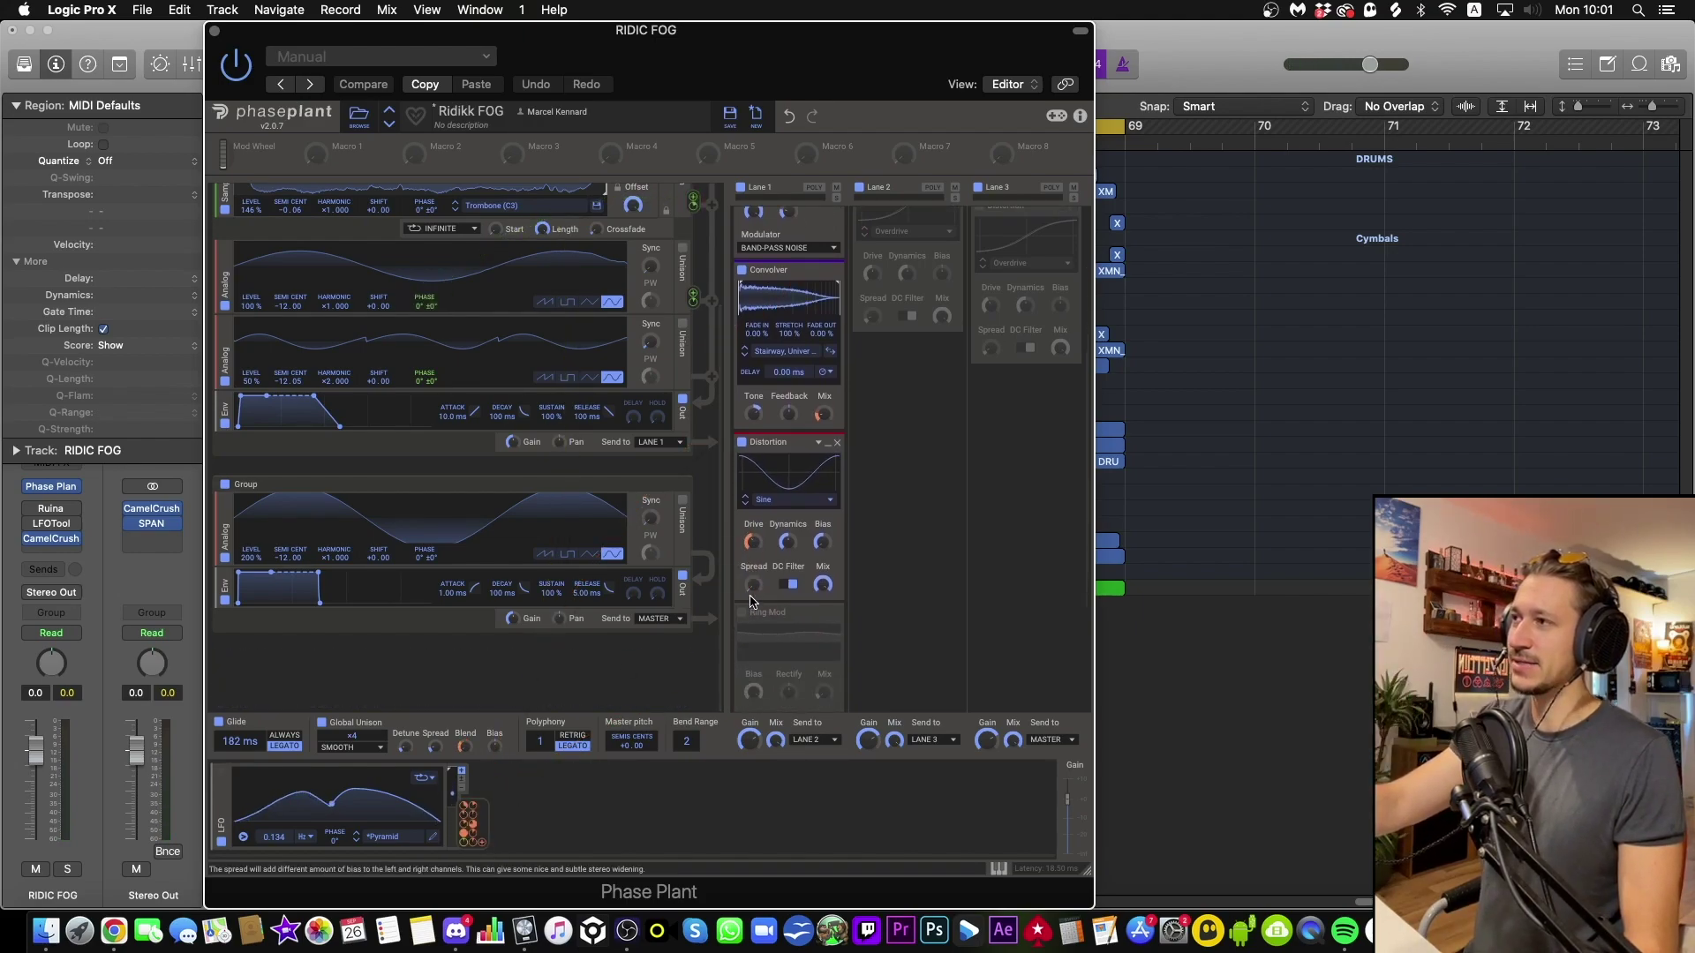
{"action": "left_click_drag", "start_coordinate": [828, 543], "coordinate": [828, 627]}
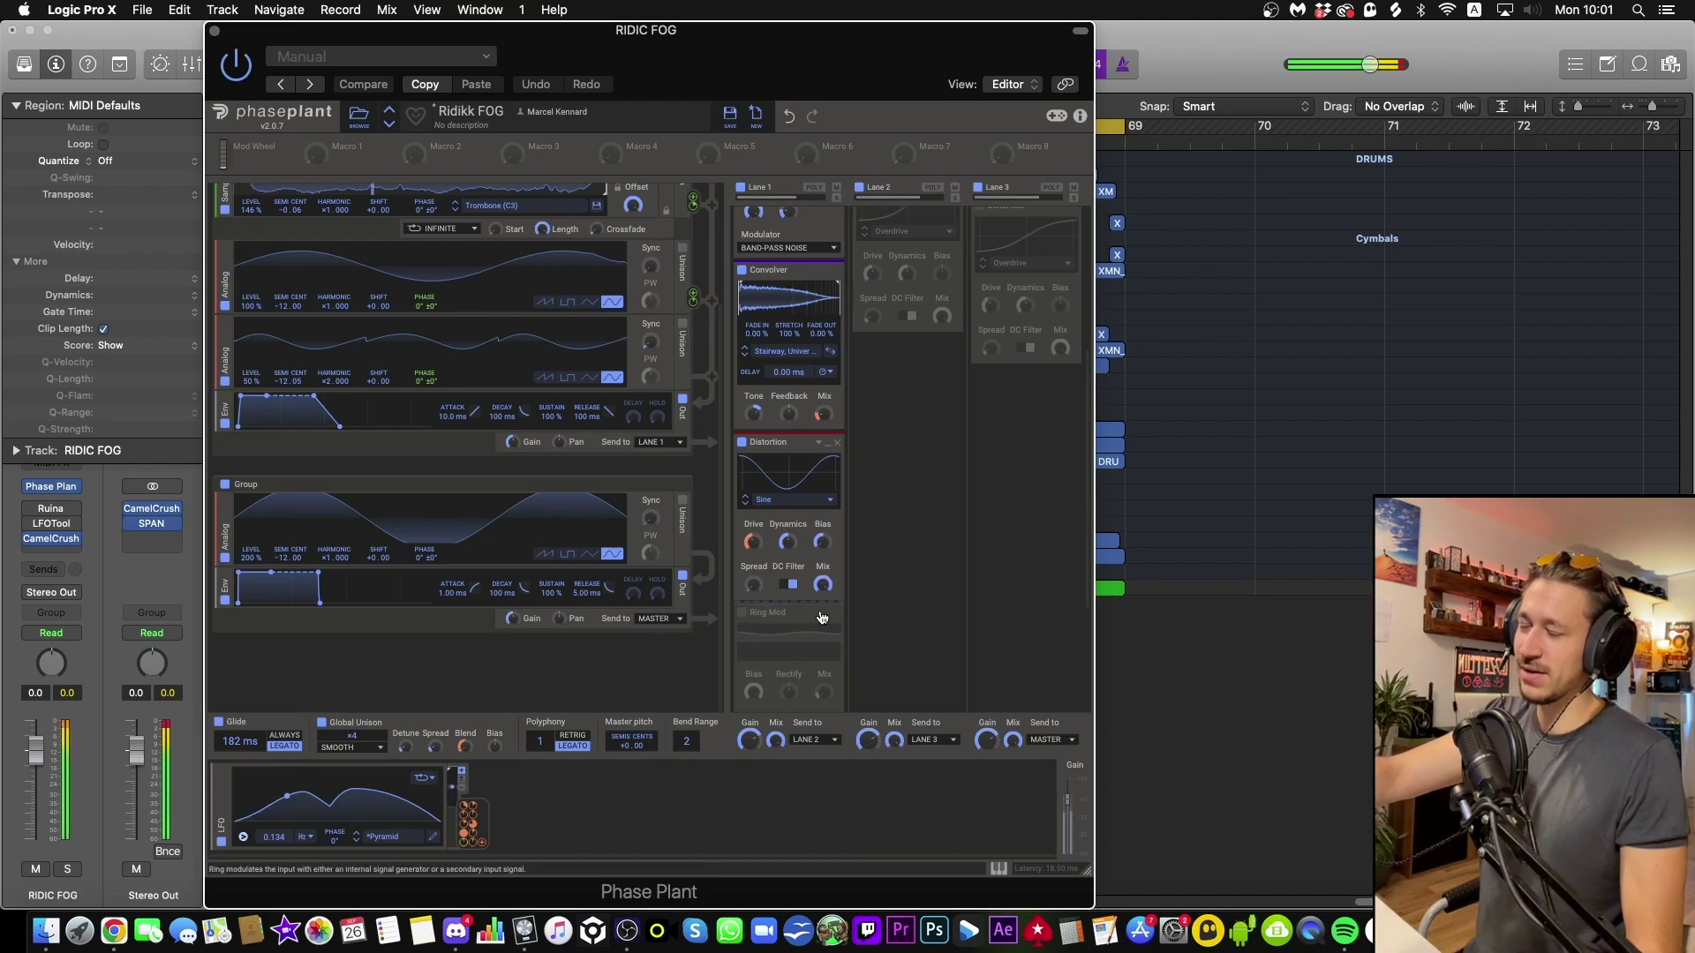
Enable the Sine Oscillator Ring Mod at the end of Lane 1 and try out its Mix and Freq controls.
{"action": "scroll", "coordinate": [821, 618], "scroll_direction": "down", "scroll_amount": 4}
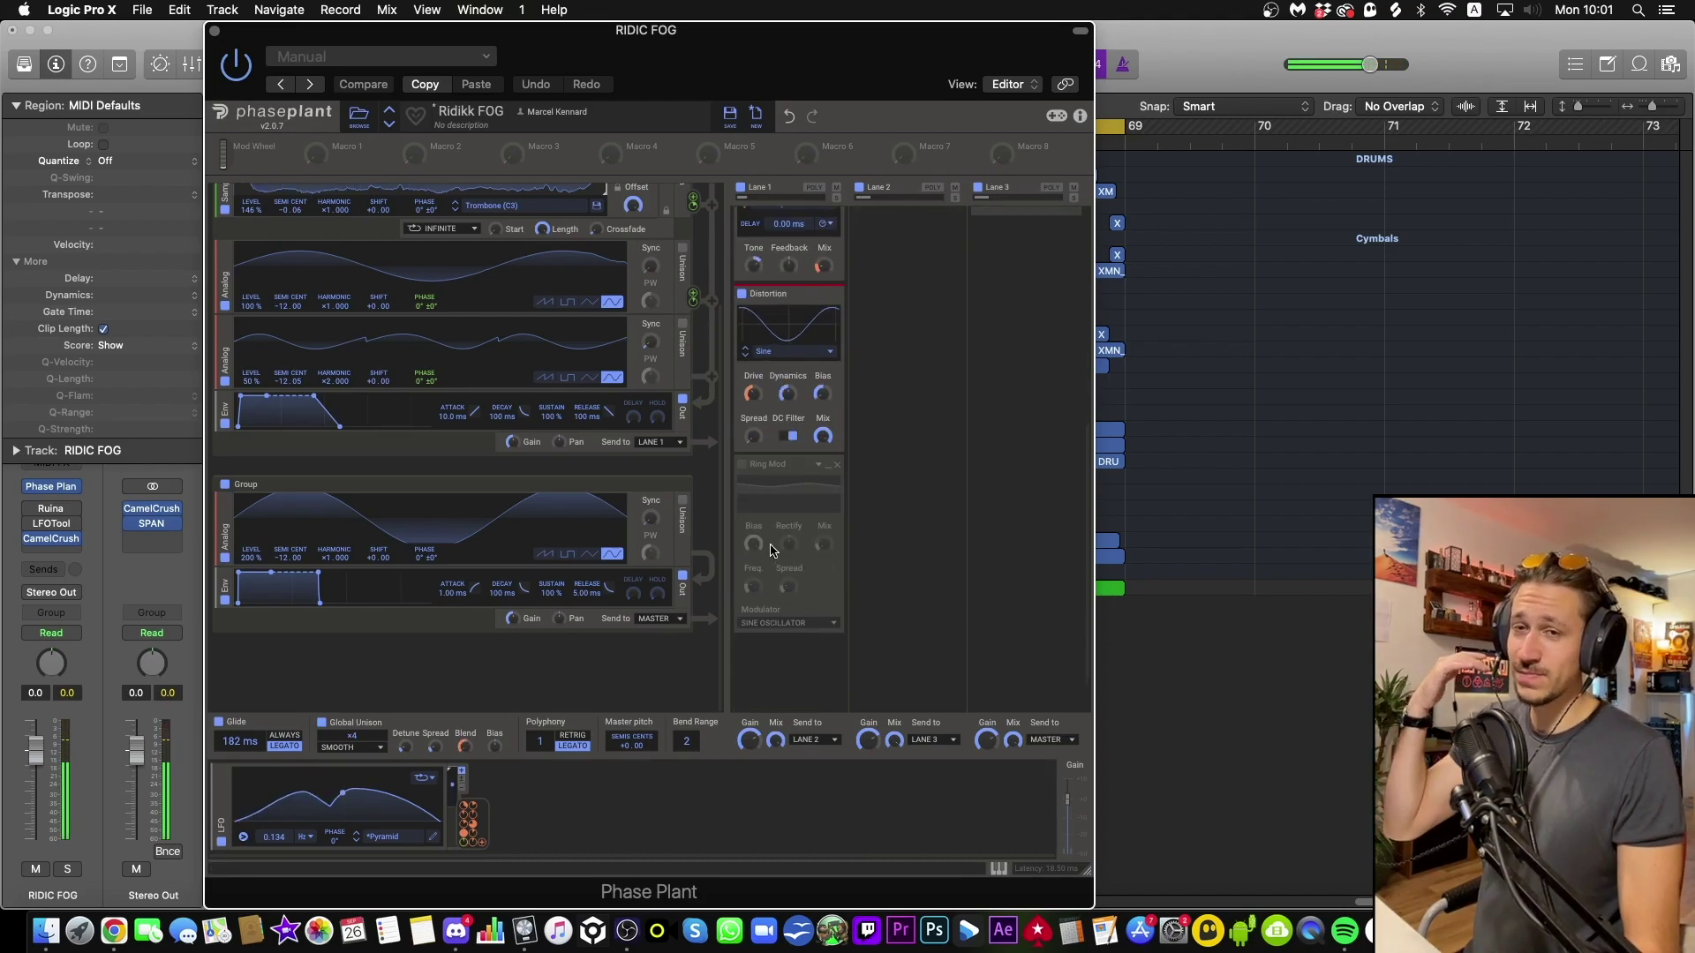
{"action": "left_click", "coordinate": [741, 466]}
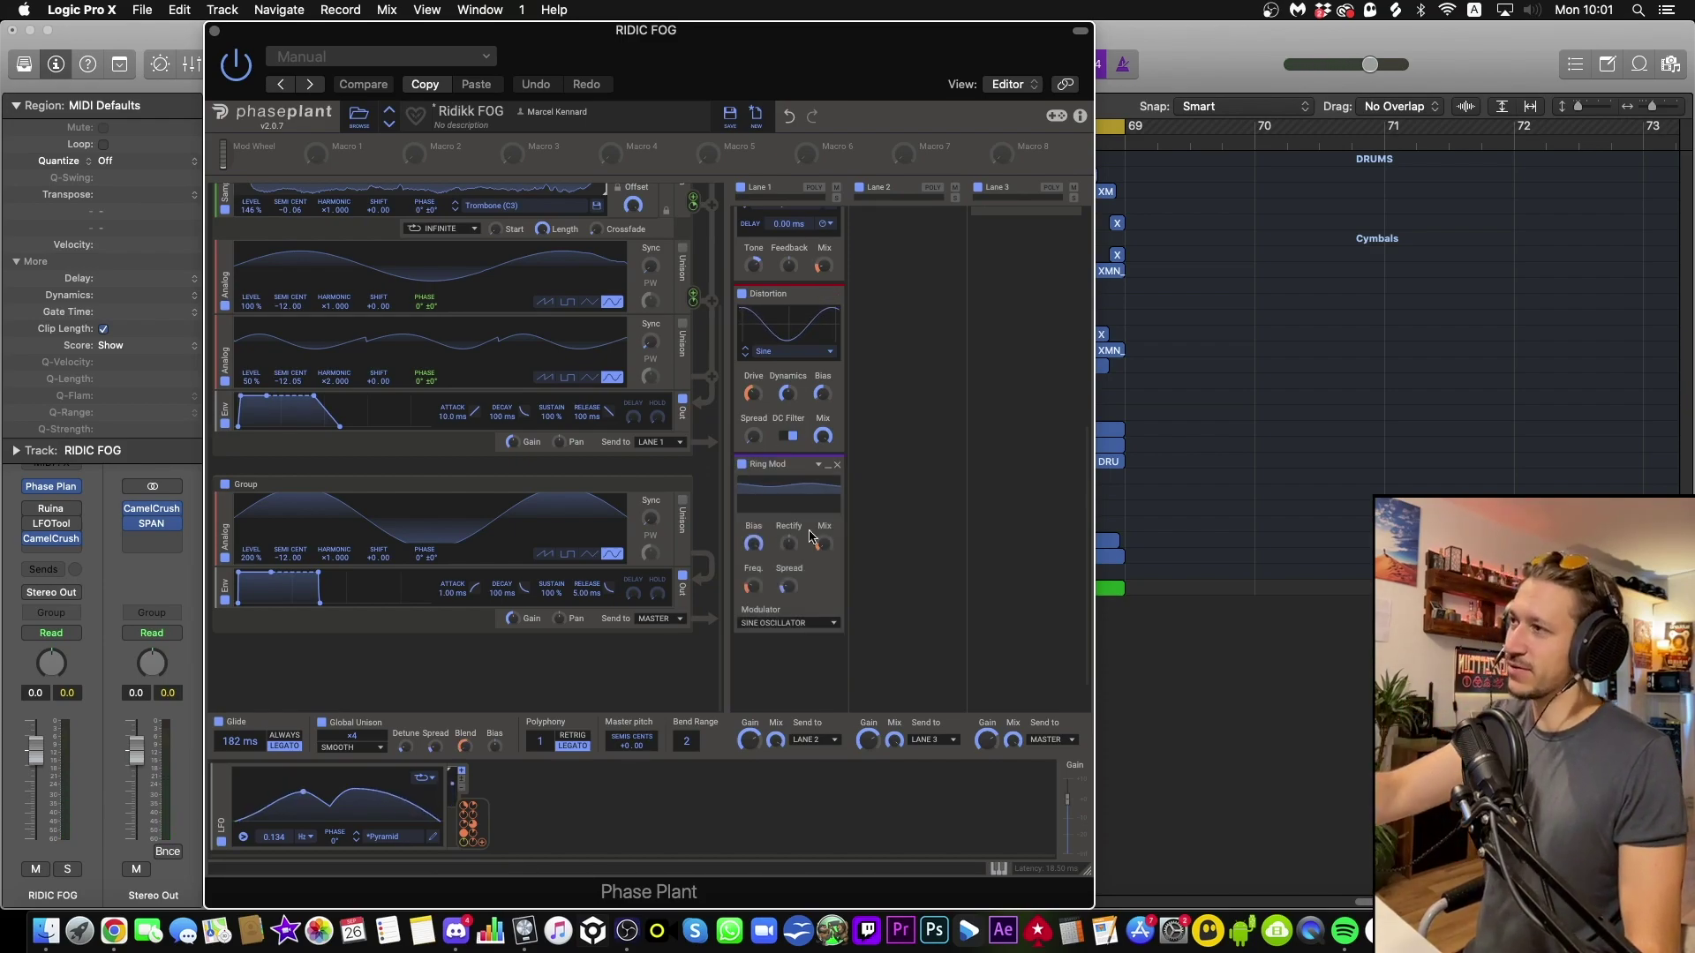
{"action": "left_click_drag", "start_coordinate": [824, 544], "coordinate": [823, 494]}
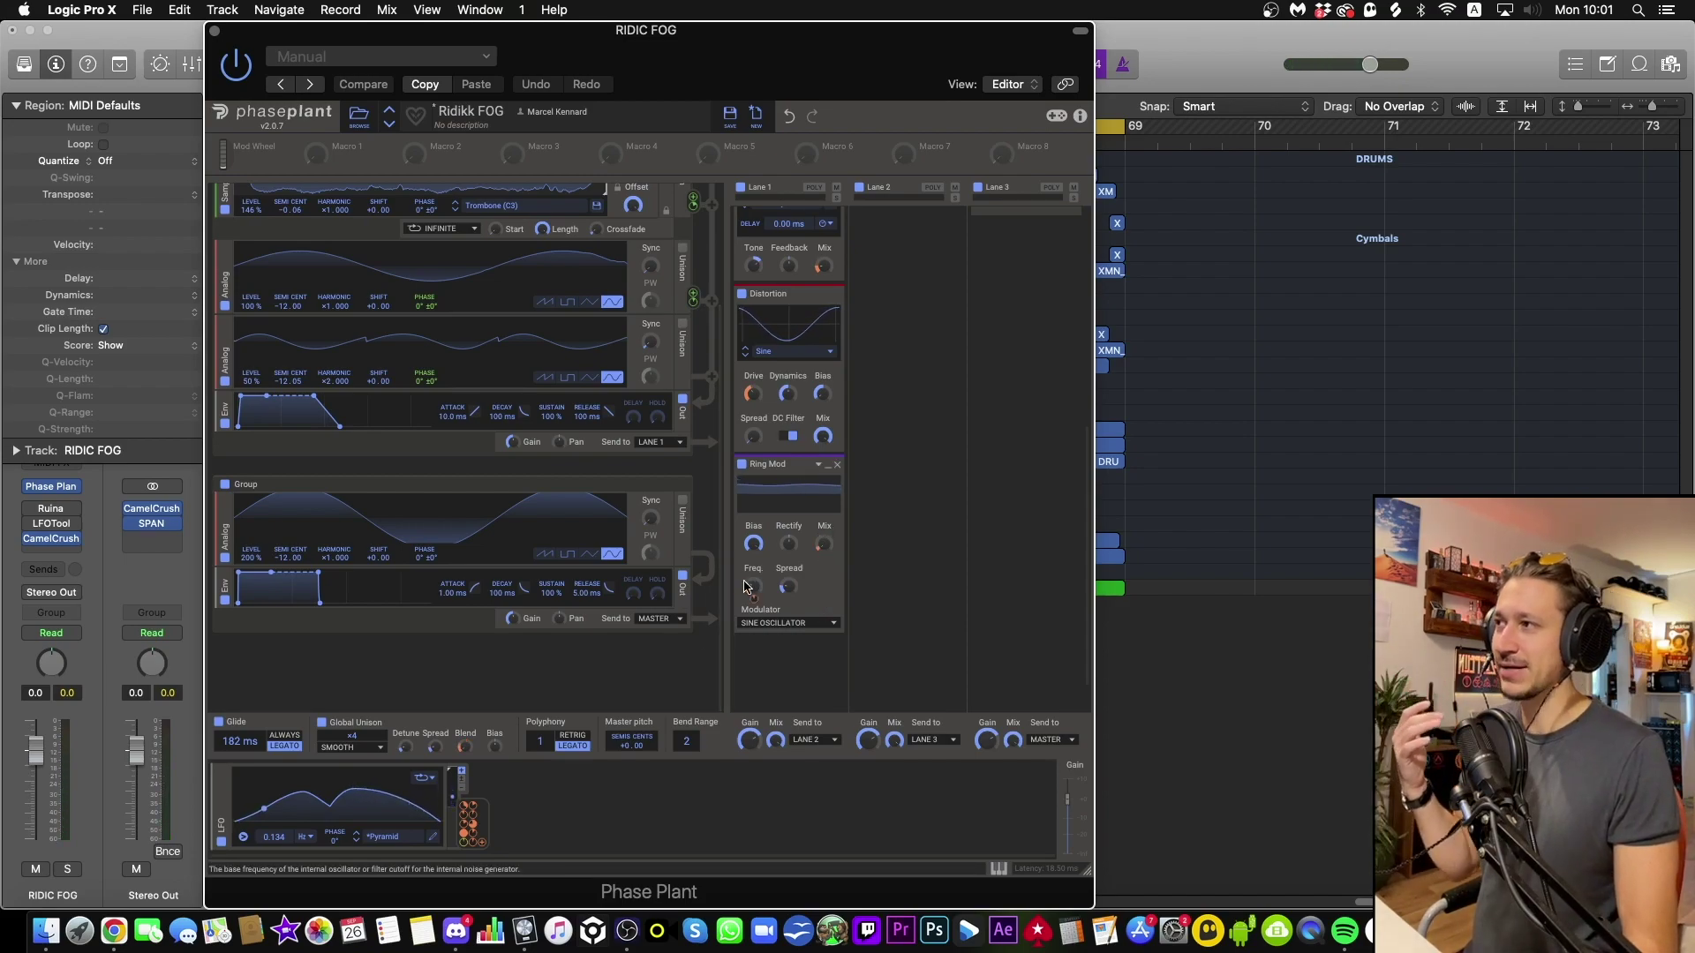
{"action": "left_click_drag", "start_coordinate": [746, 586], "coordinate": [753, 587]}
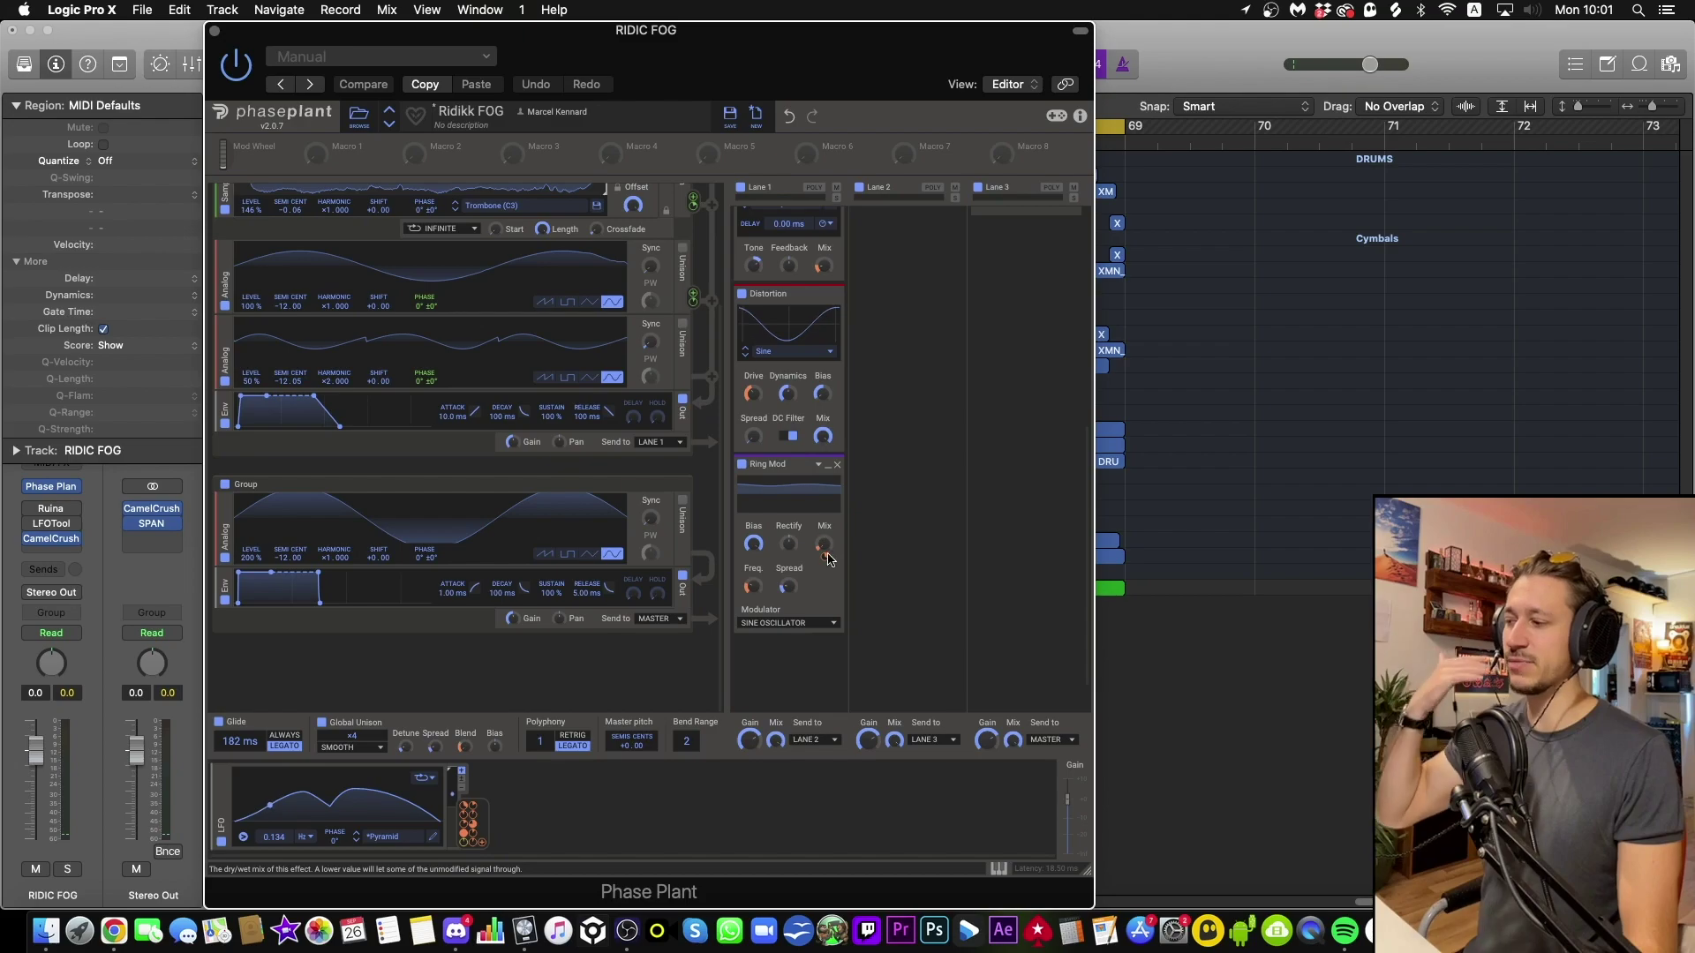
Raise the LFO modulation of the Sine Oscillator Ring Mod's Mix to +100 % and reduce it again.
{"action": "mouse_move", "coordinate": [828, 565]}
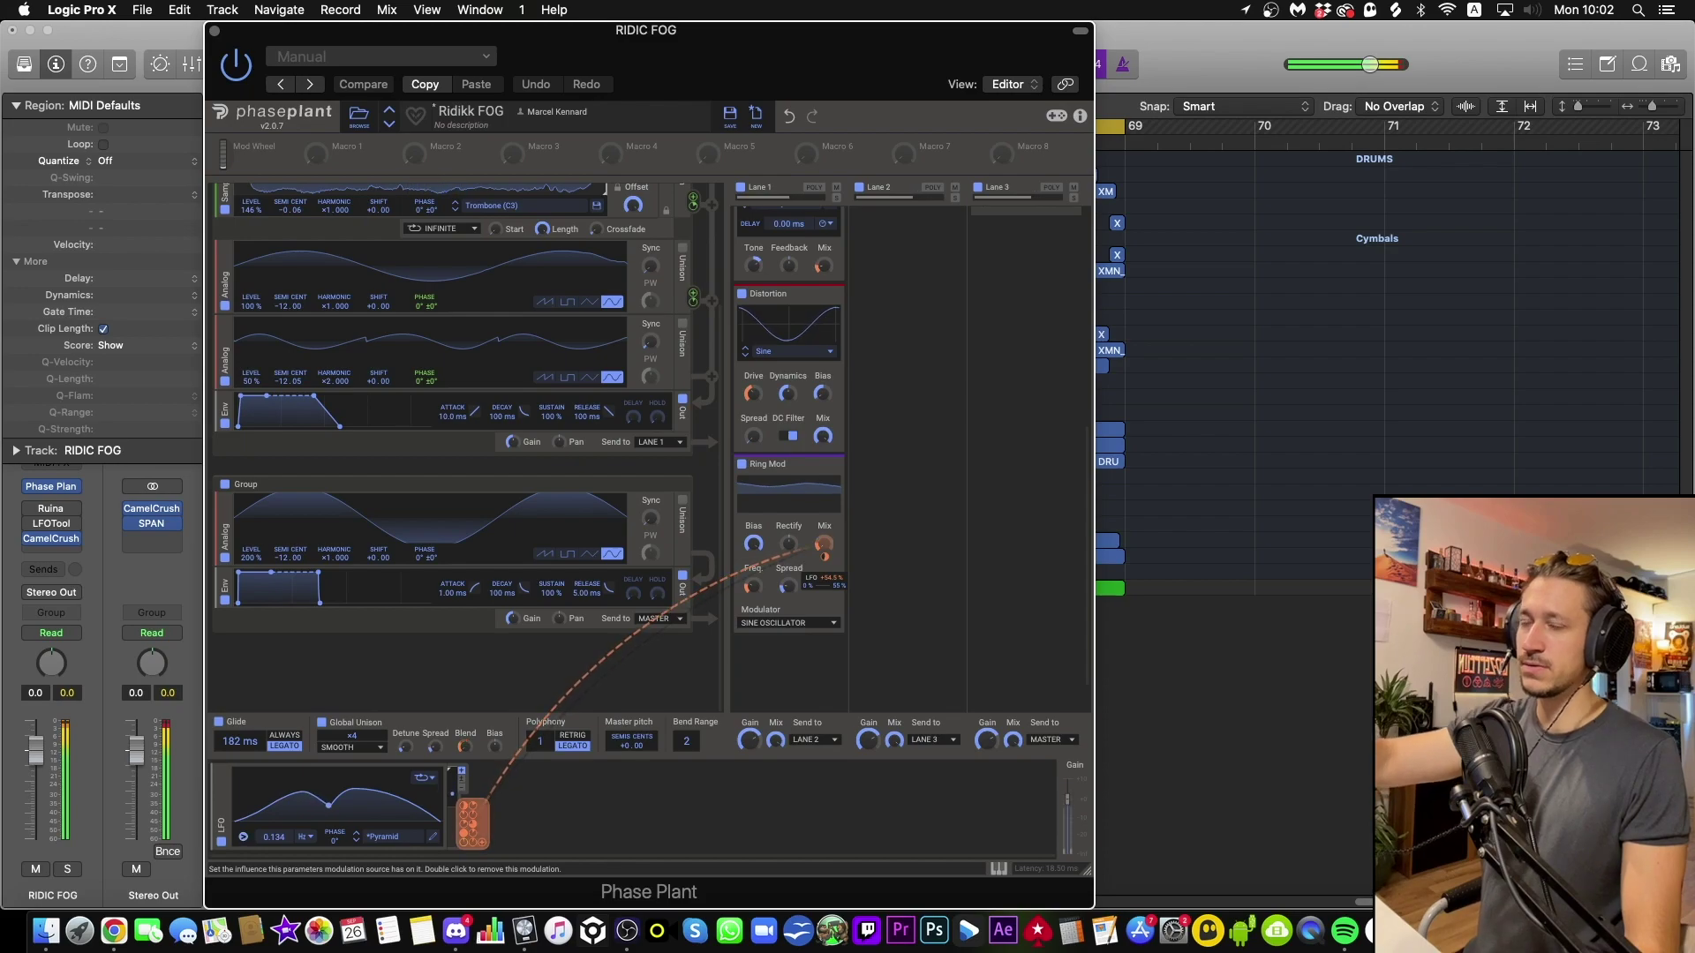
{"action": "left_click_drag", "start_coordinate": [825, 556], "coordinate": [825, 551]}
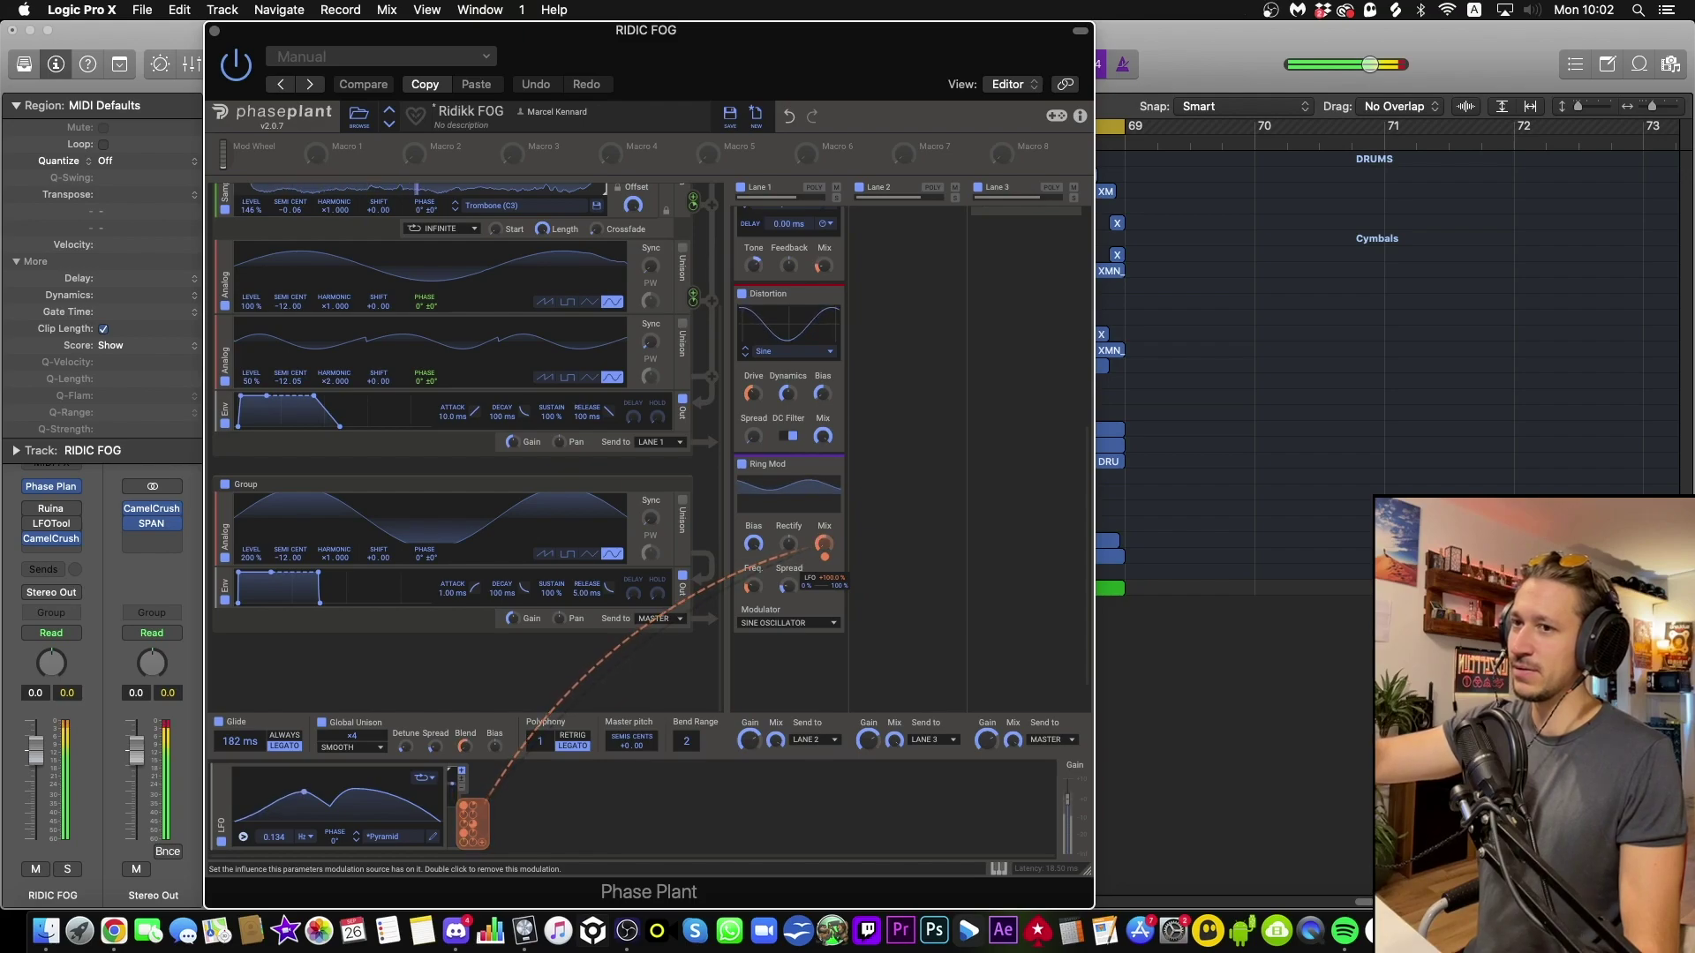
{"action": "left_click_drag", "start_coordinate": [824, 553], "coordinate": [825, 561]}
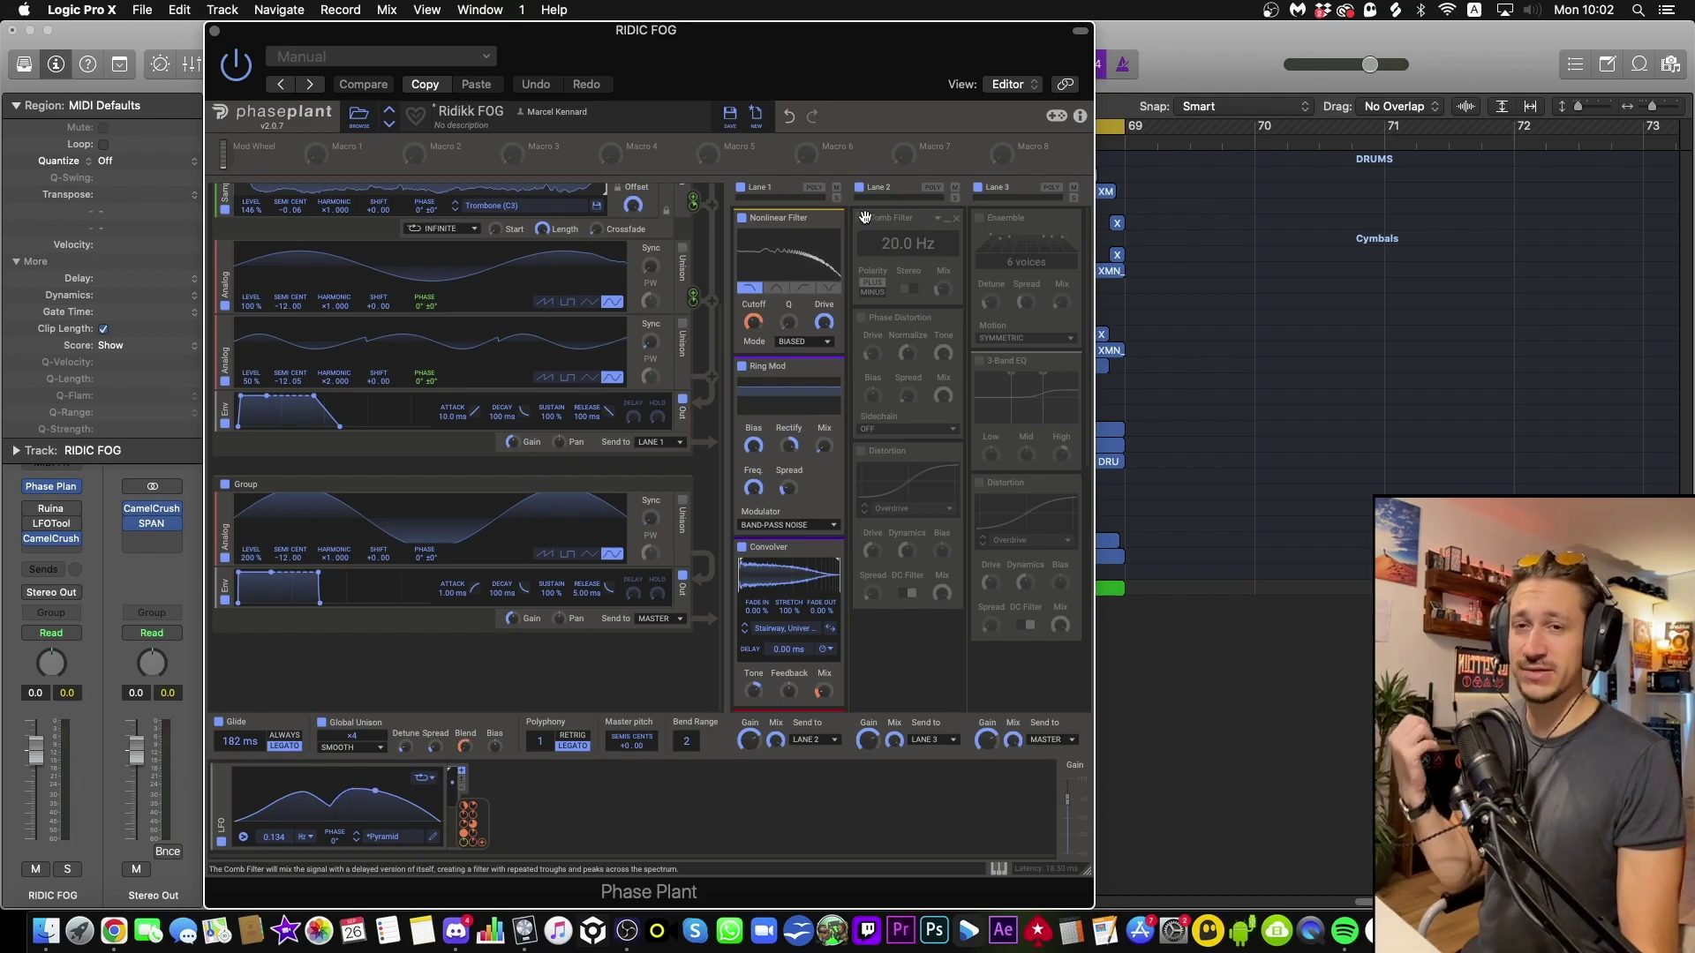
Enable the Comb Filter and the Phase Distortion in Lane 2.
{"action": "left_click", "coordinate": [862, 217]}
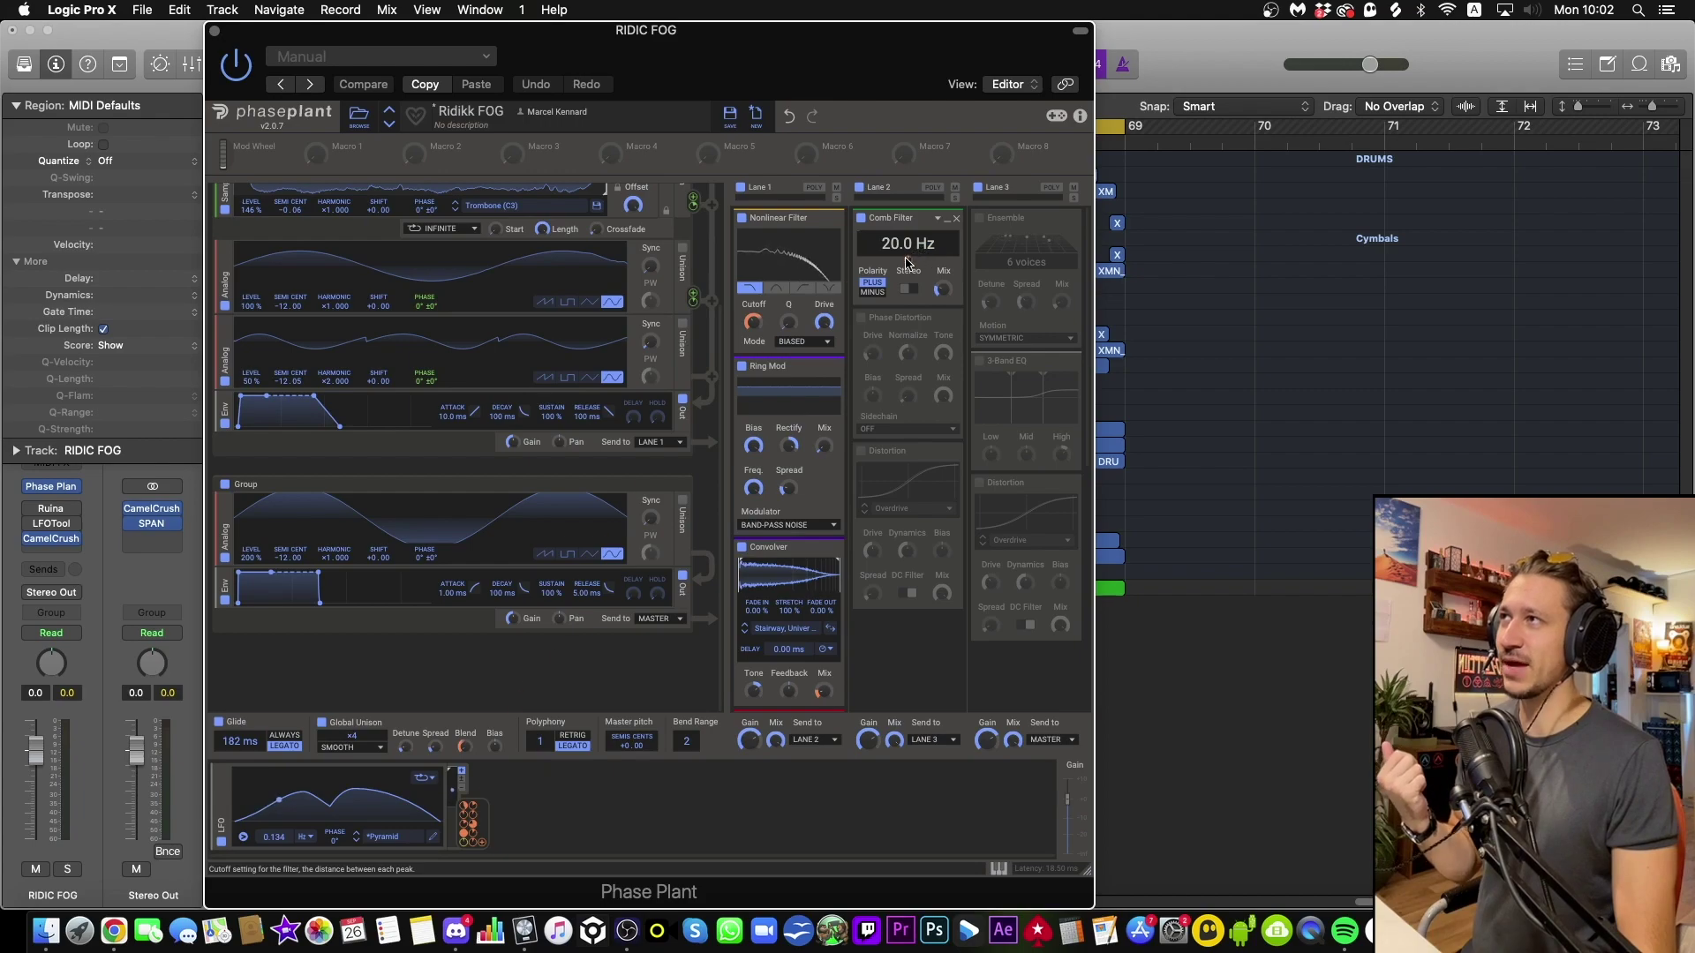
{"action": "mouse_move", "coordinate": [907, 265]}
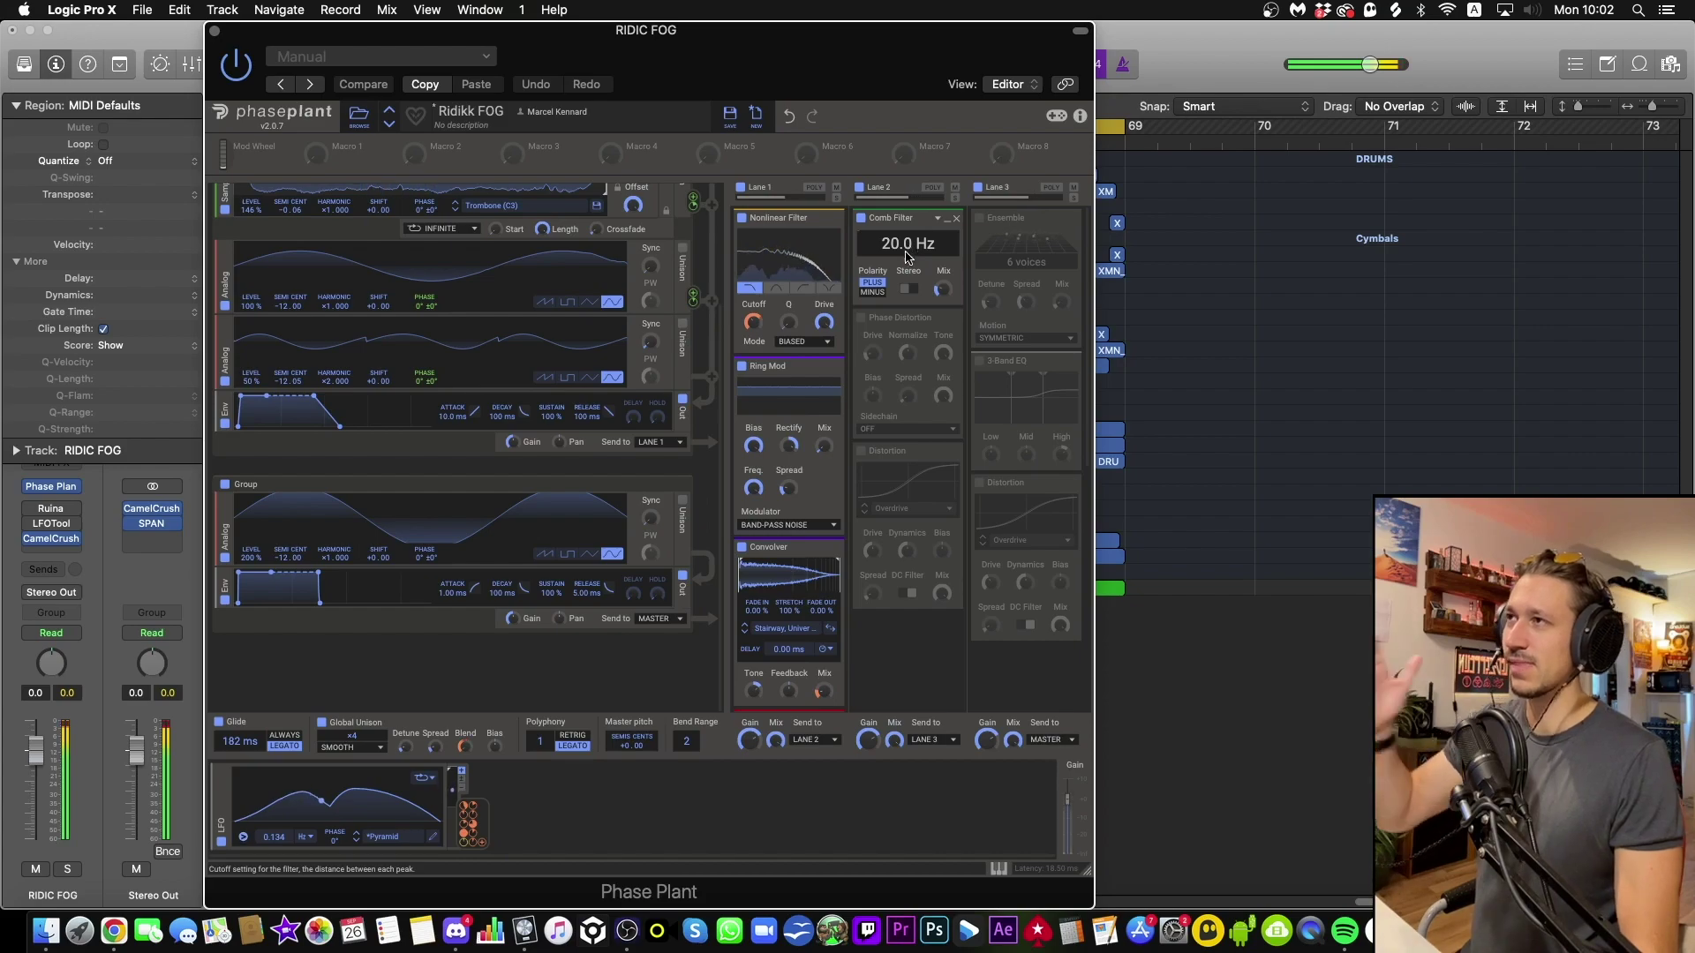
{"action": "left_click", "coordinate": [862, 318]}
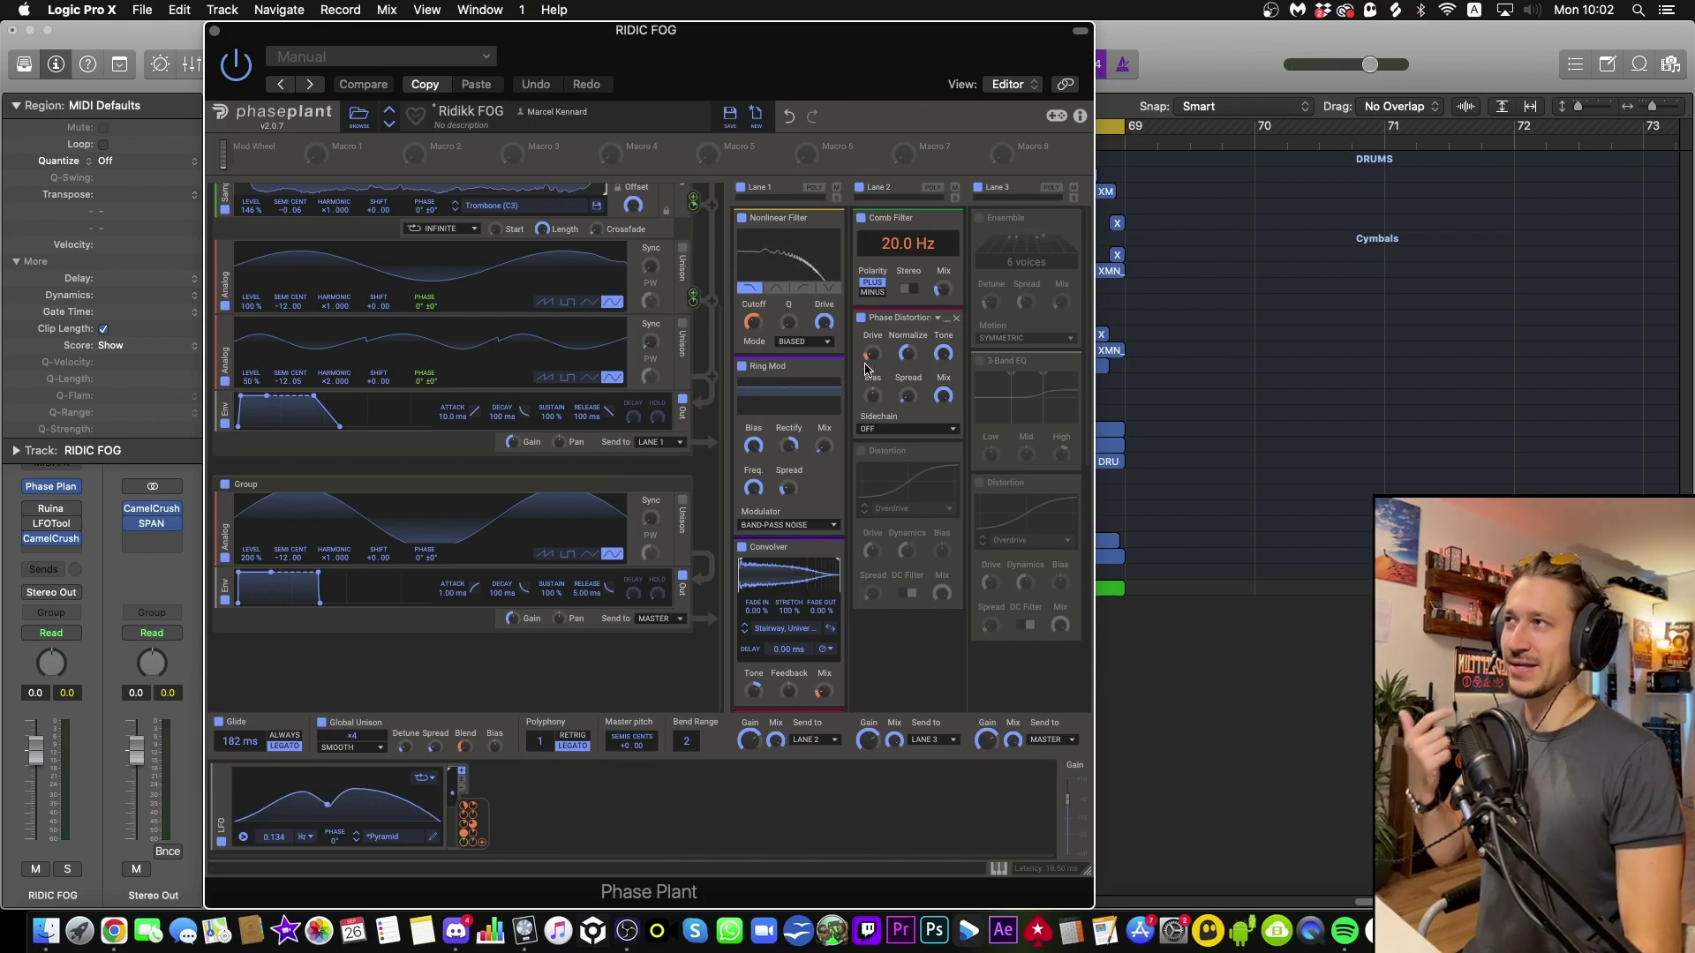
Enable the Overdrive Distortion in Lane 2 and try out different Drive amounts.
{"action": "left_click", "coordinate": [861, 451]}
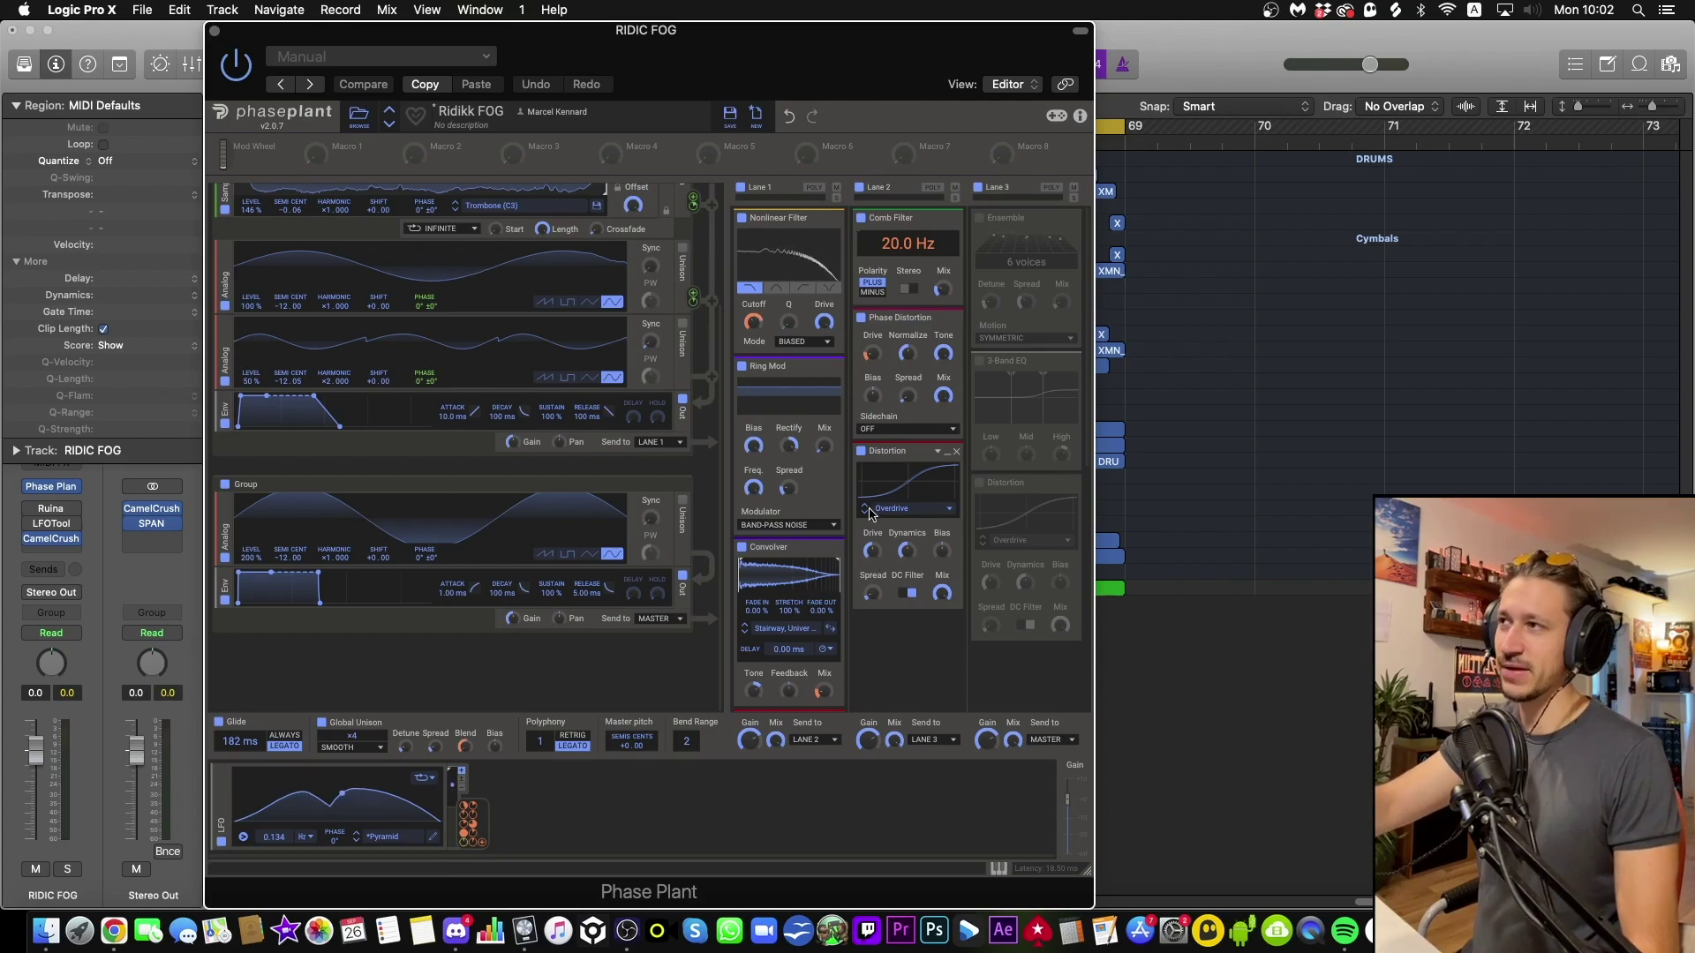
{"action": "left_click_drag", "start_coordinate": [871, 552], "coordinate": [870, 538]}
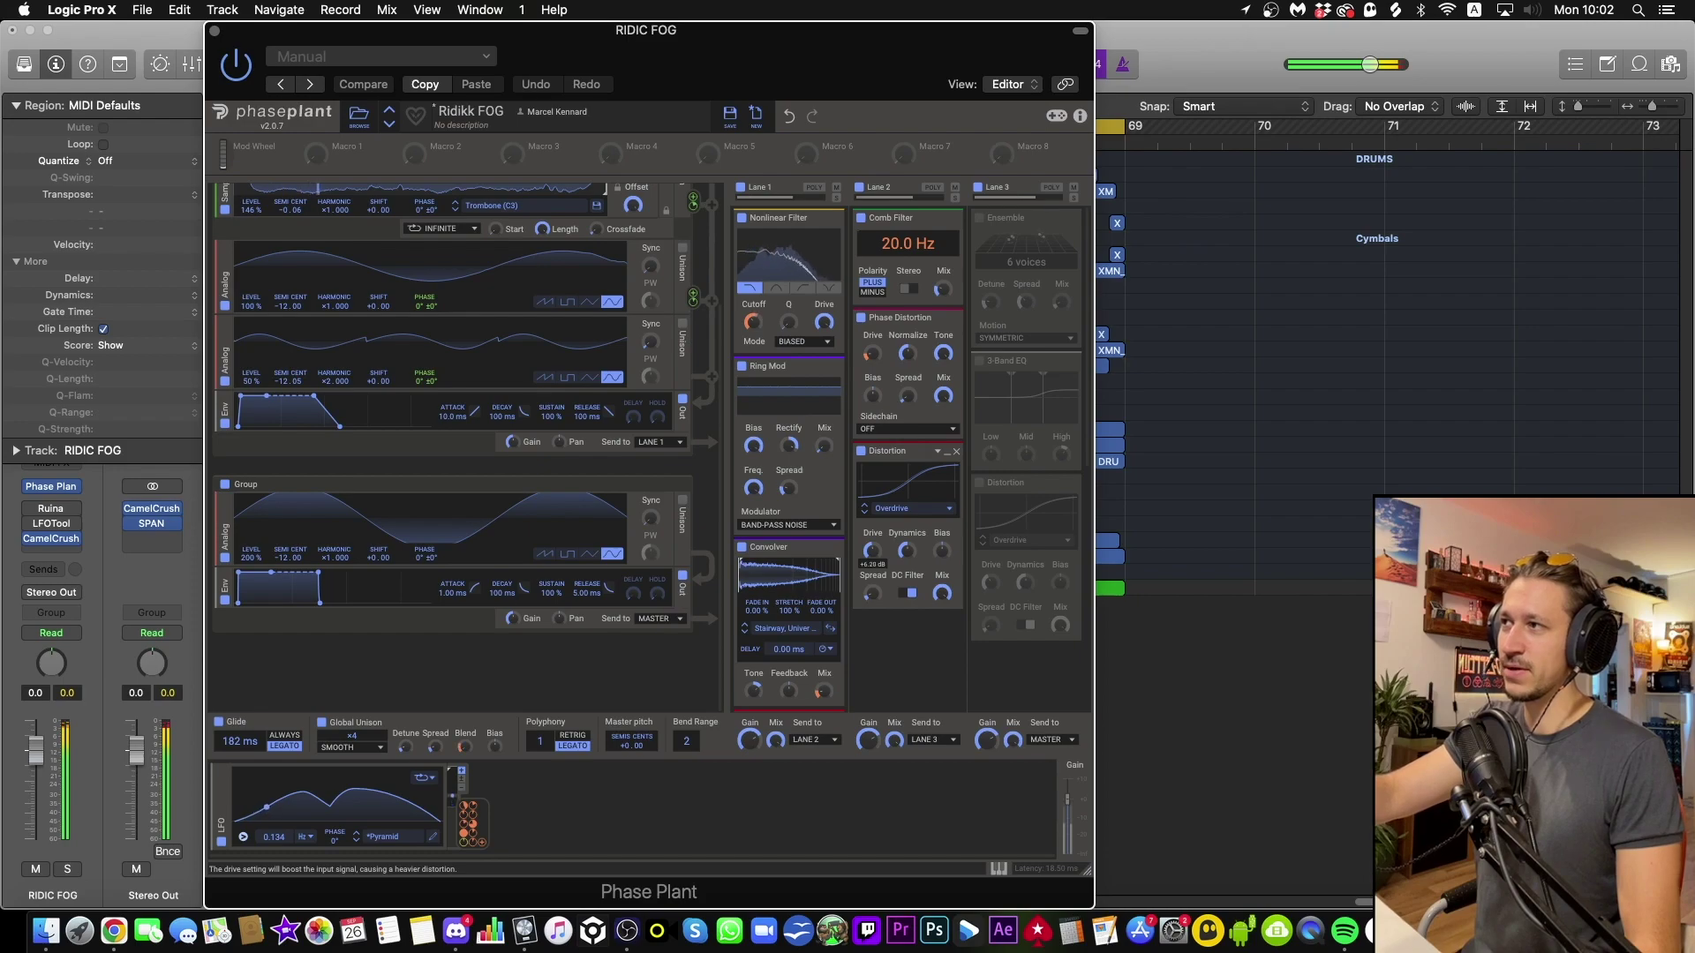
{"action": "left_click_drag", "start_coordinate": [870, 553], "coordinate": [869, 554]}
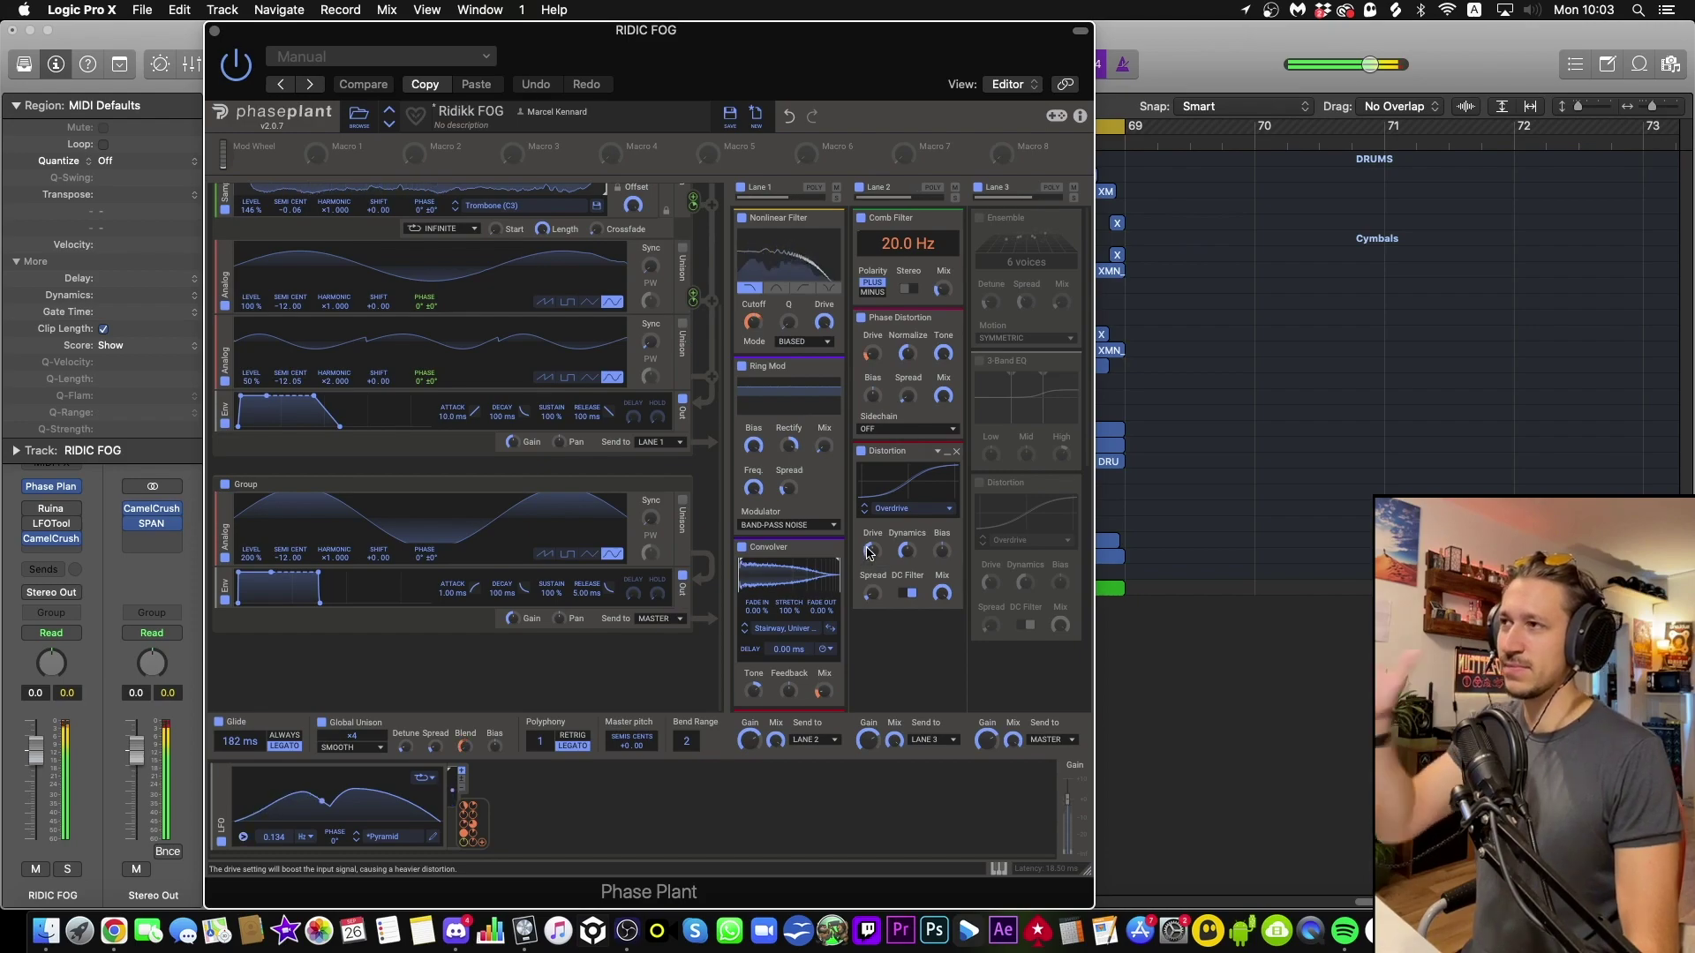
{"action": "scroll", "coordinate": [908, 586], "scroll_direction": "down", "scroll_amount": 1}
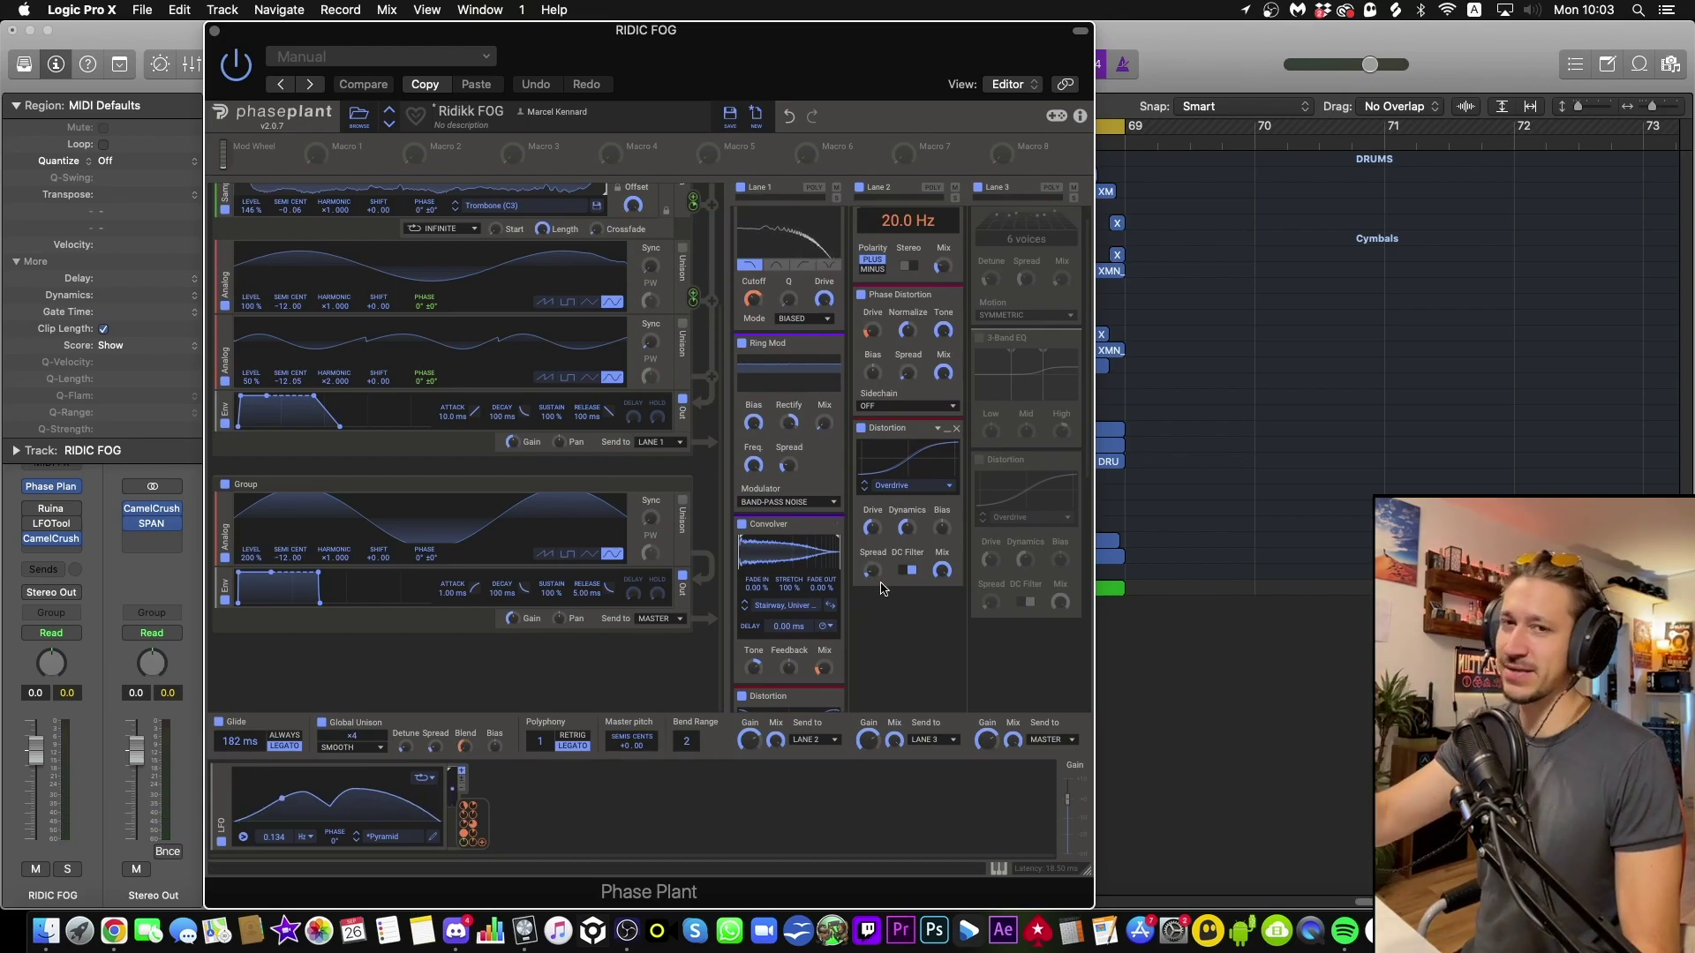
{"action": "scroll", "coordinate": [890, 608], "scroll_direction": "up", "scroll_amount": 1}
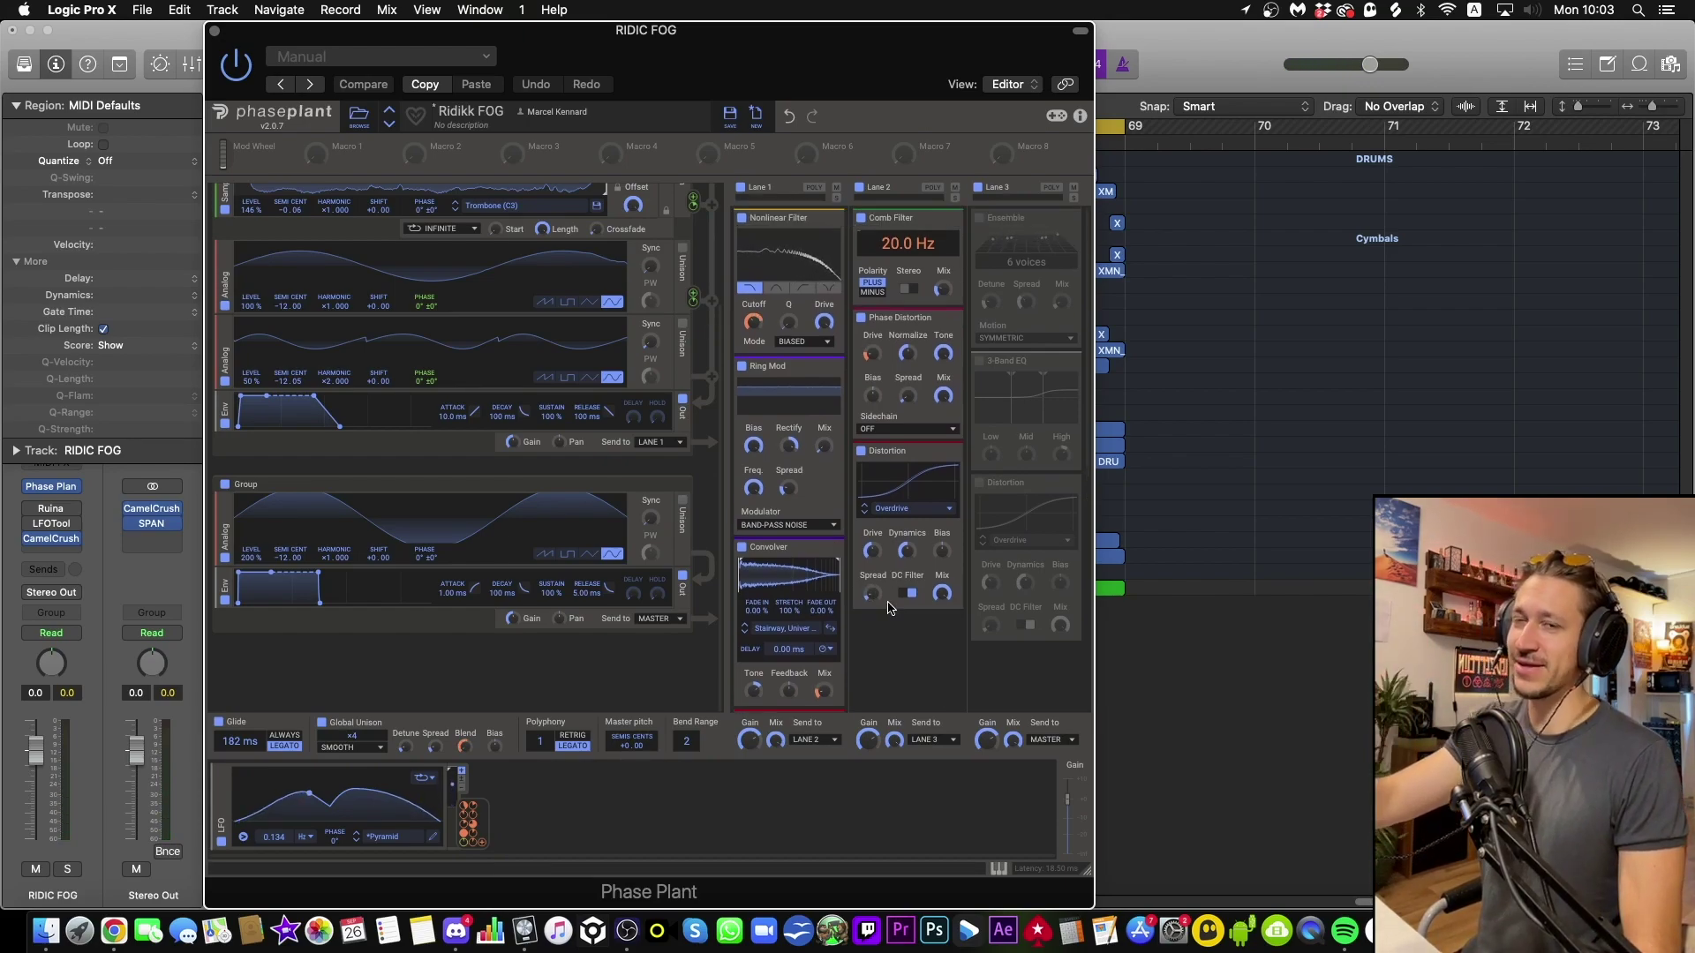
Enable the Ensemble, 3-Band EQ and Overdrive Distortion in Lane 3, and close the synth's window.
{"action": "left_click", "coordinate": [980, 217]}
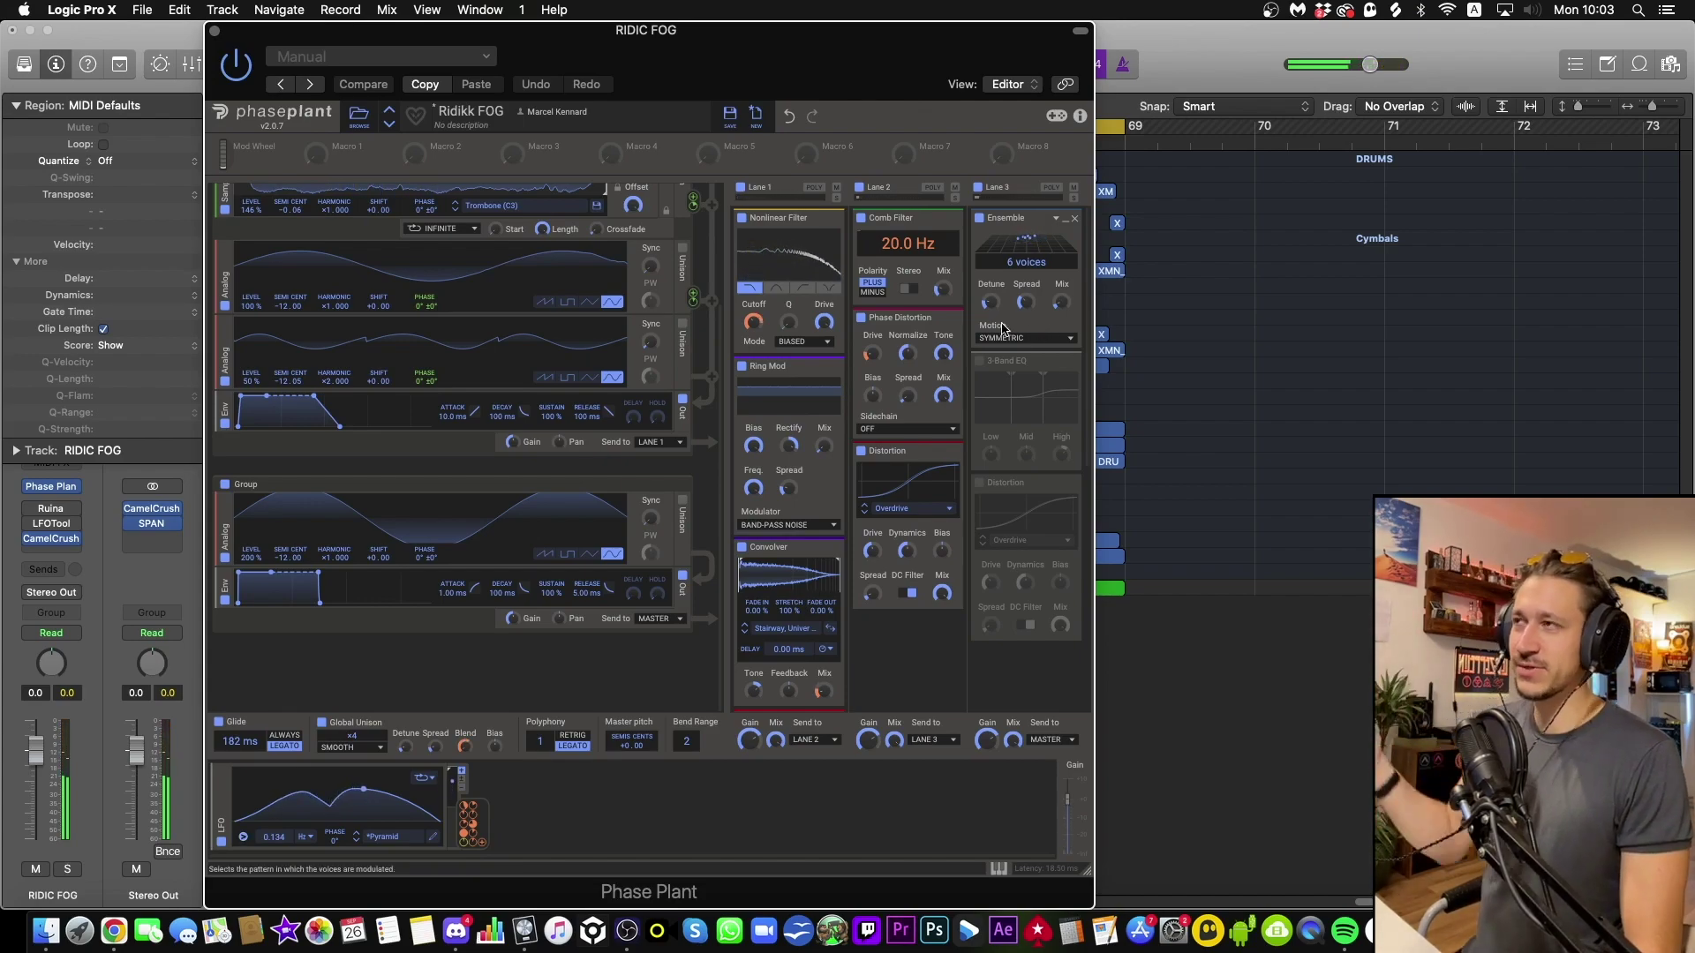
{"action": "left_click", "coordinate": [979, 361]}
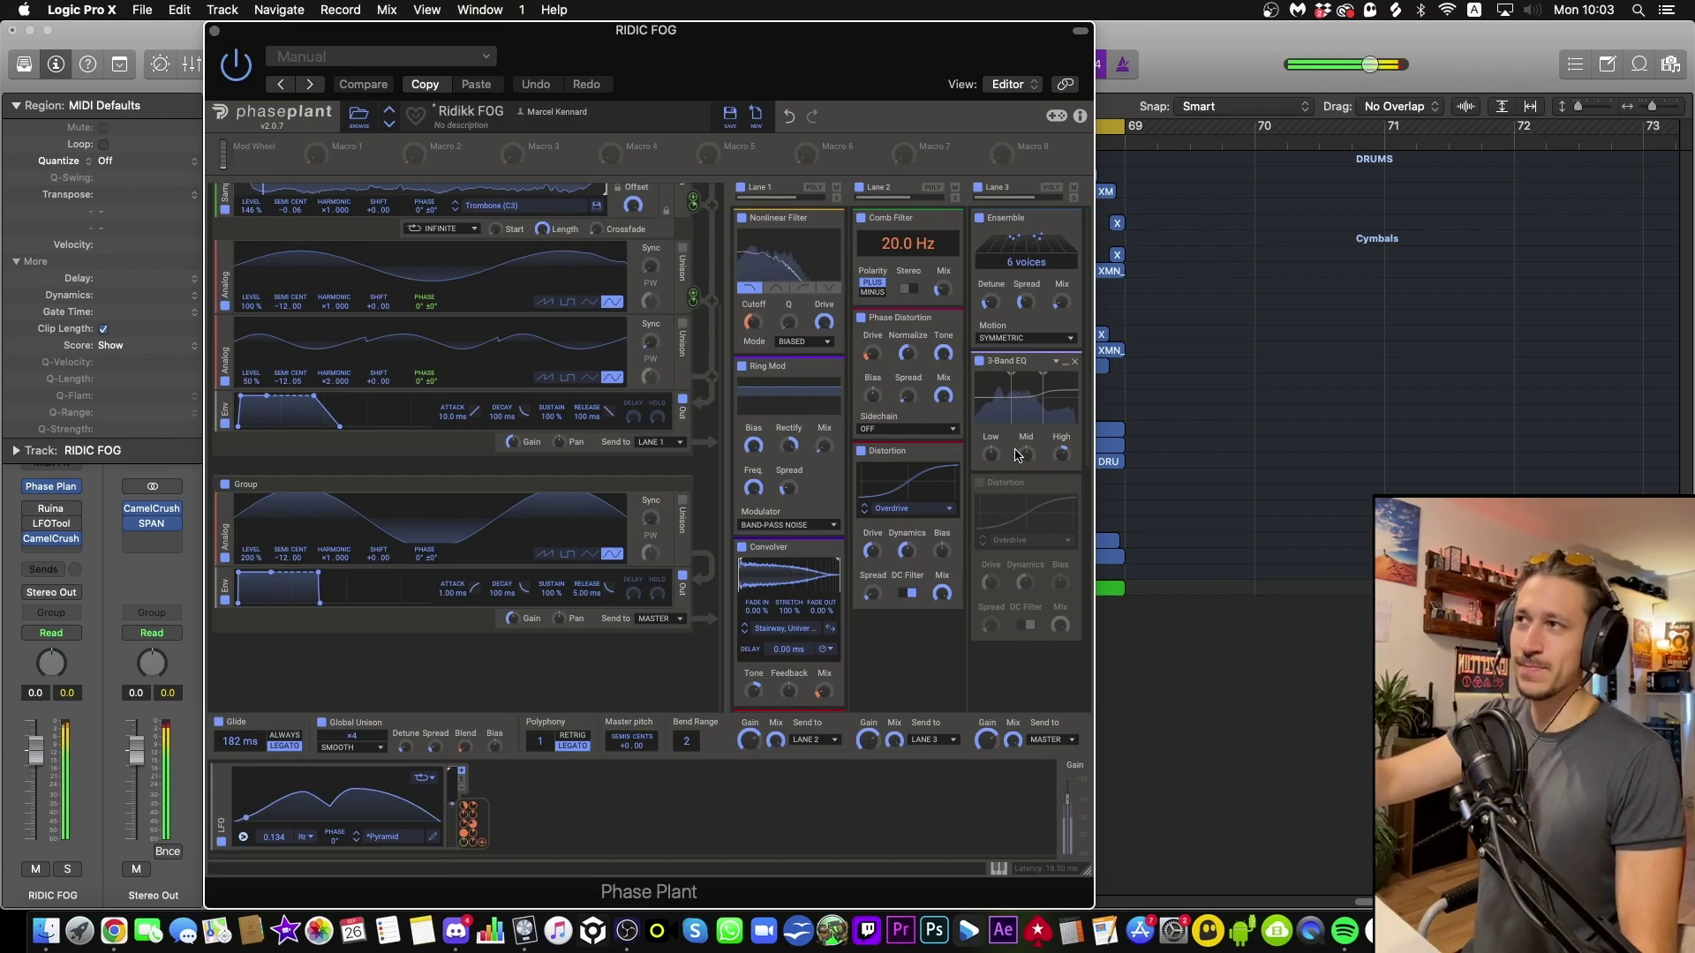
{"action": "left_click", "coordinate": [978, 486]}
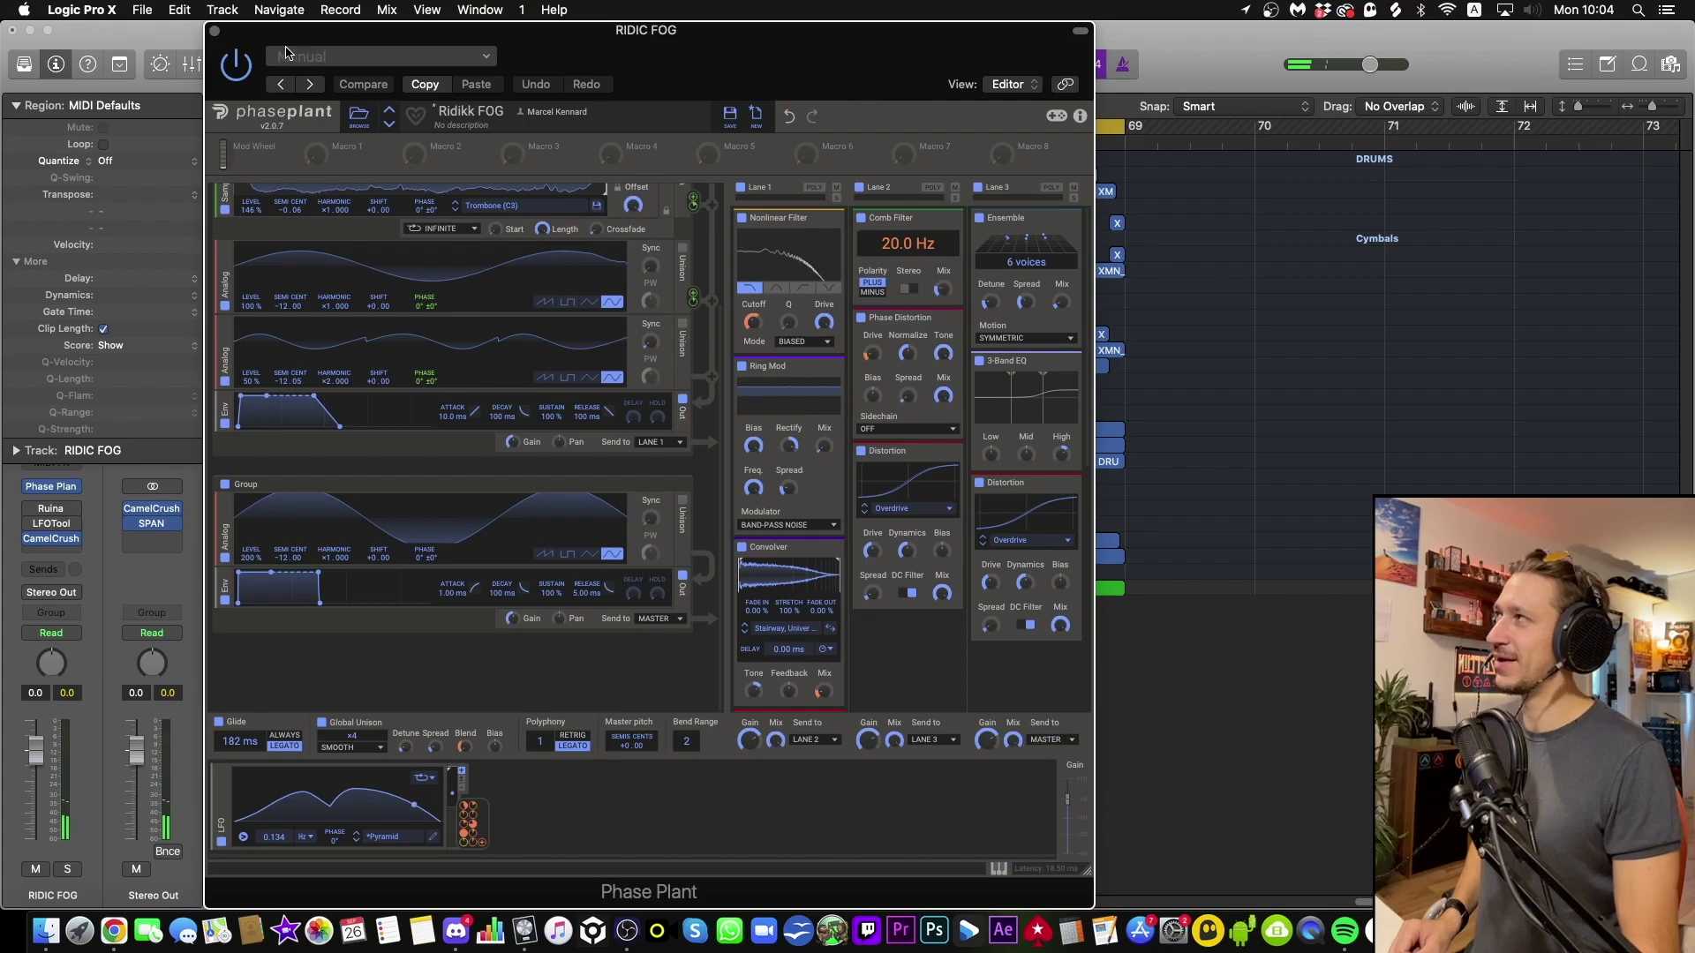
{"action": "left_click", "coordinate": [214, 31]}
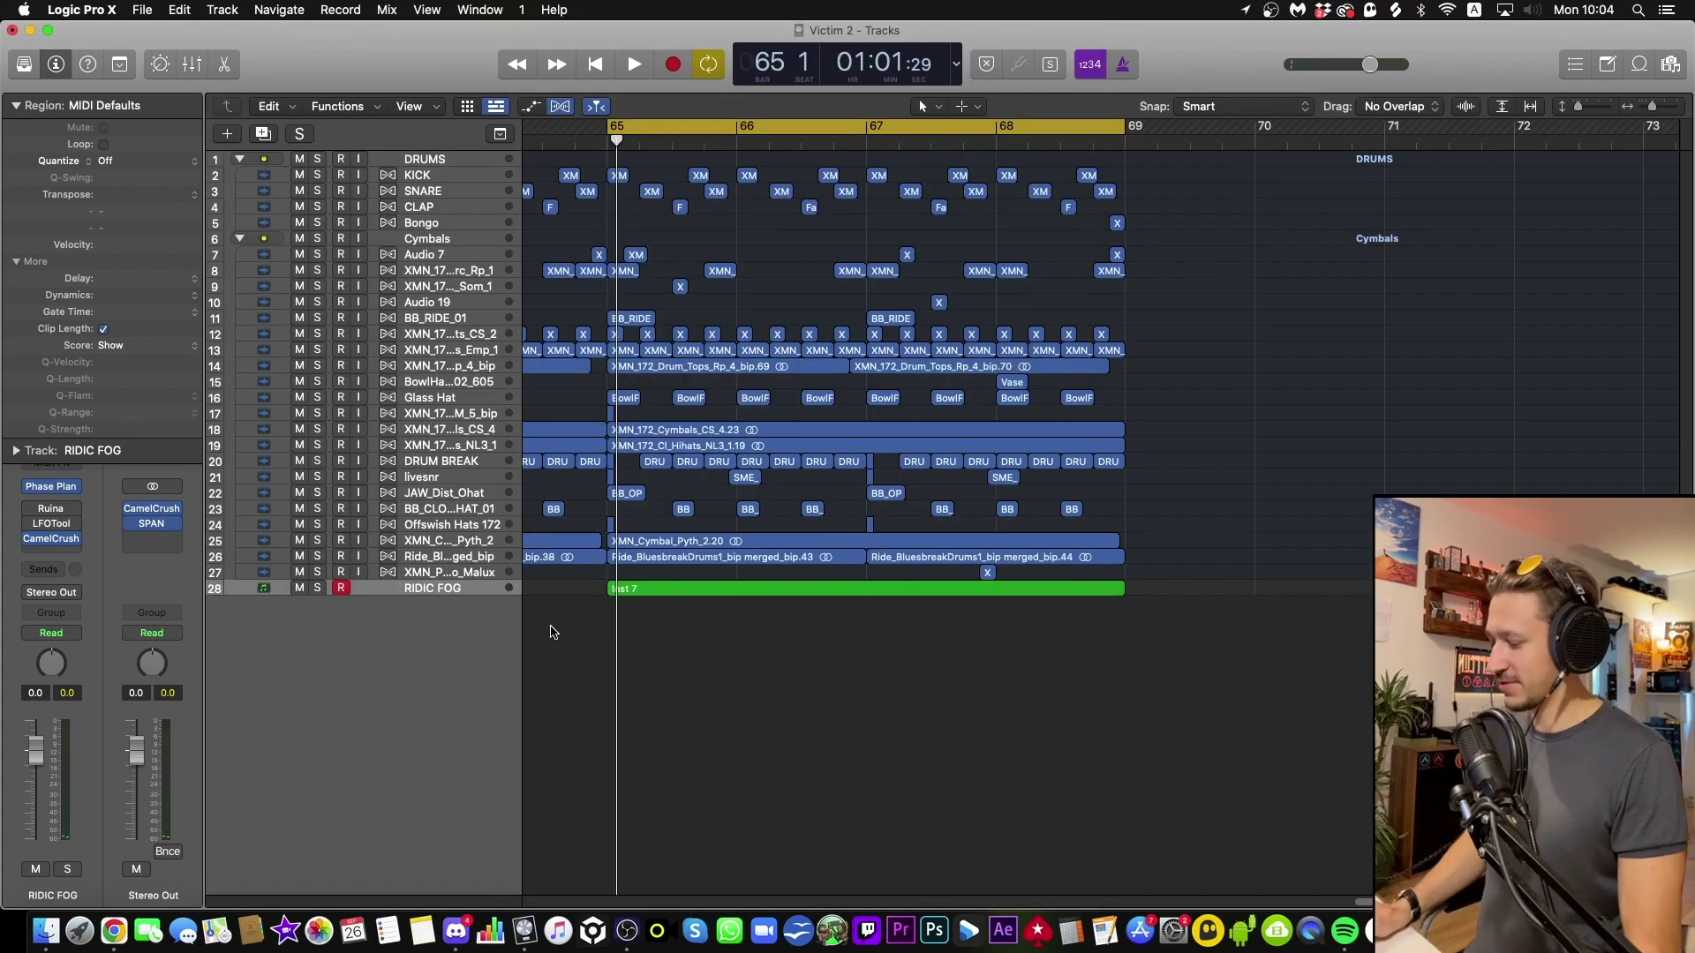
Play the cycled section from bar 65 to hear the RIDIC FOG bass together with the drums, and stop playback.
{"action": "key", "text": "ctrl+z"}
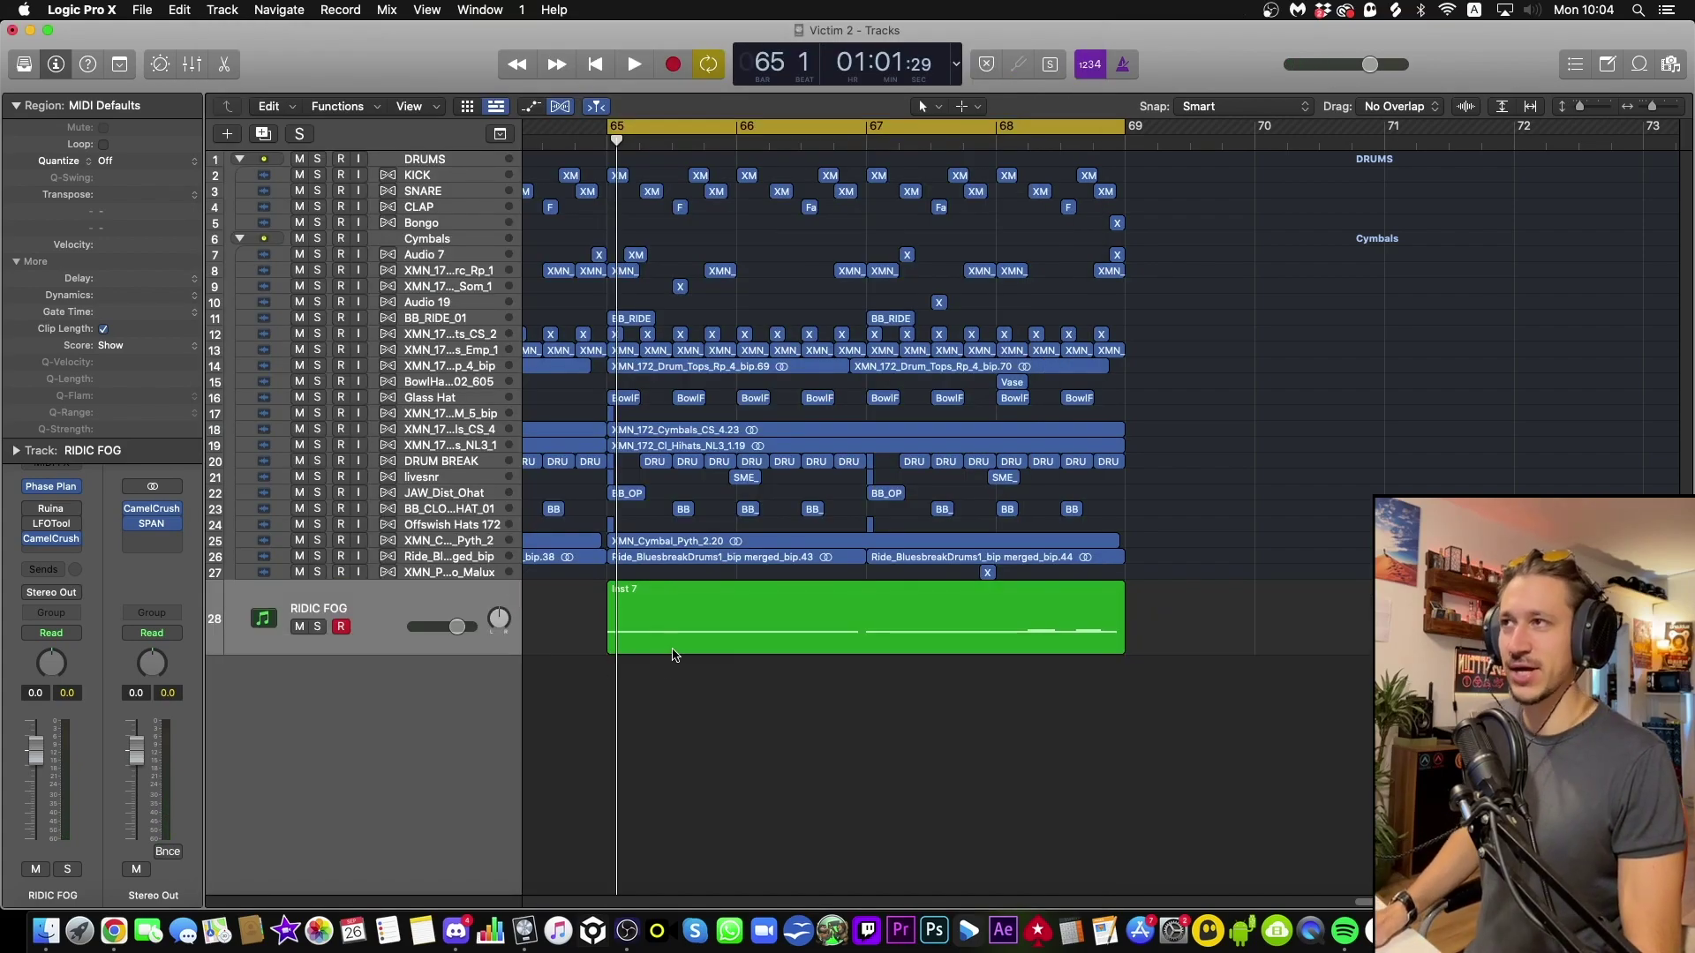
{"action": "key", "text": "space"}
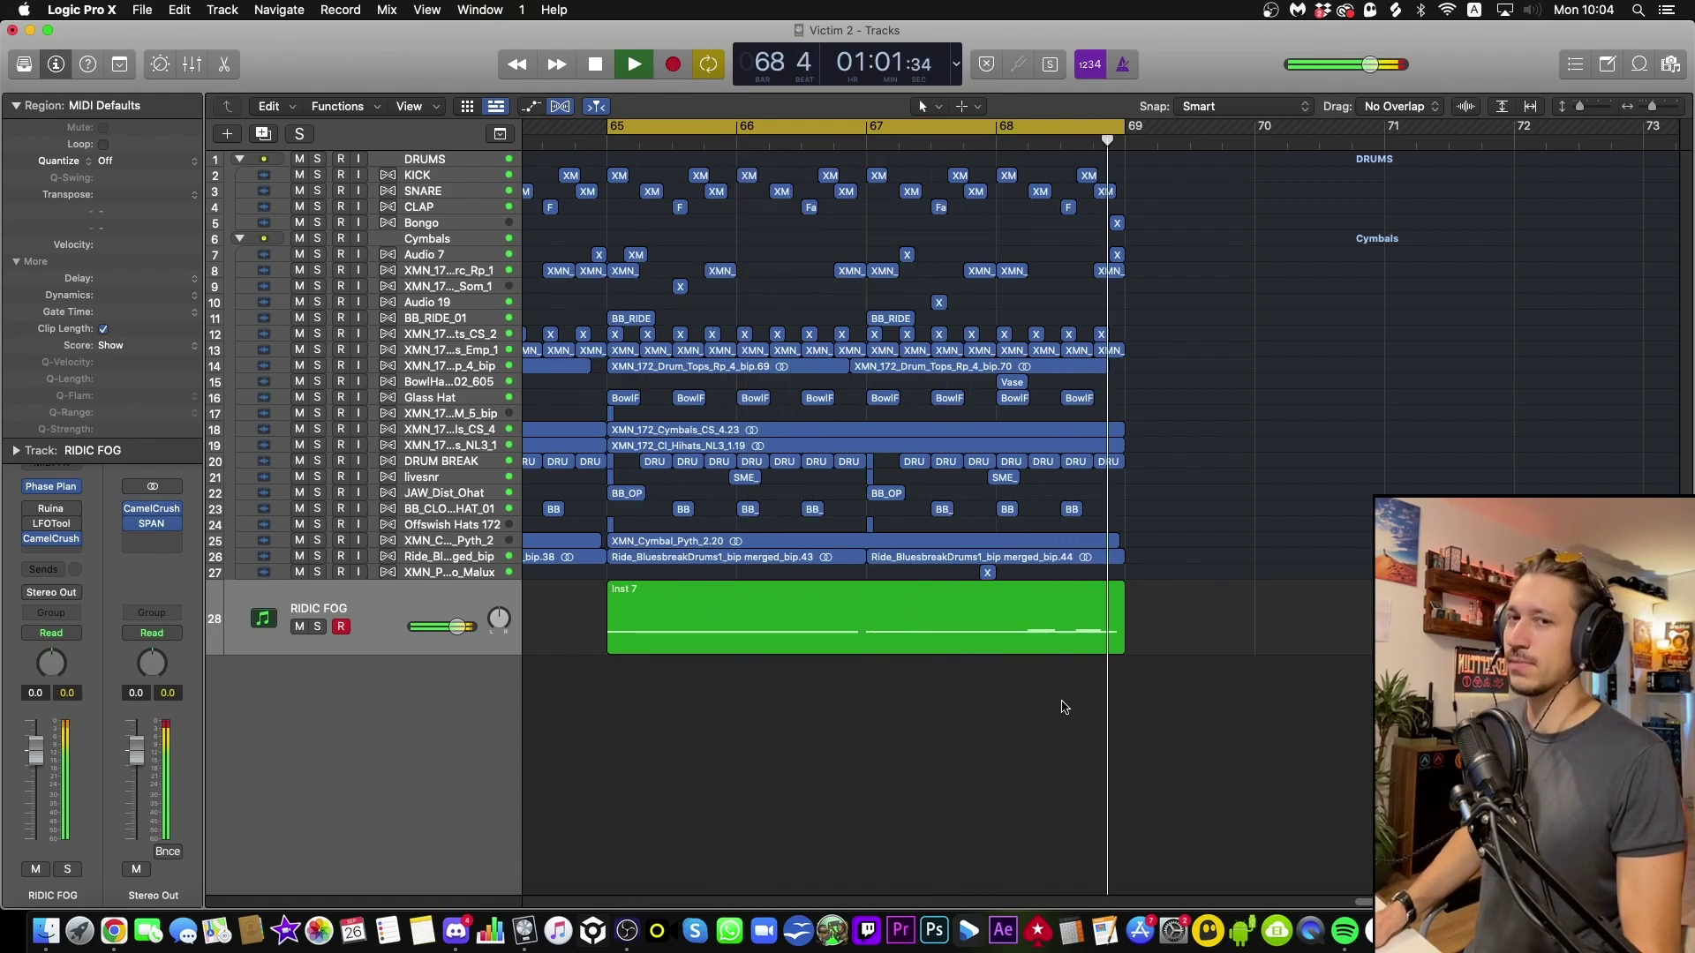
{"action": "key", "text": "space"}
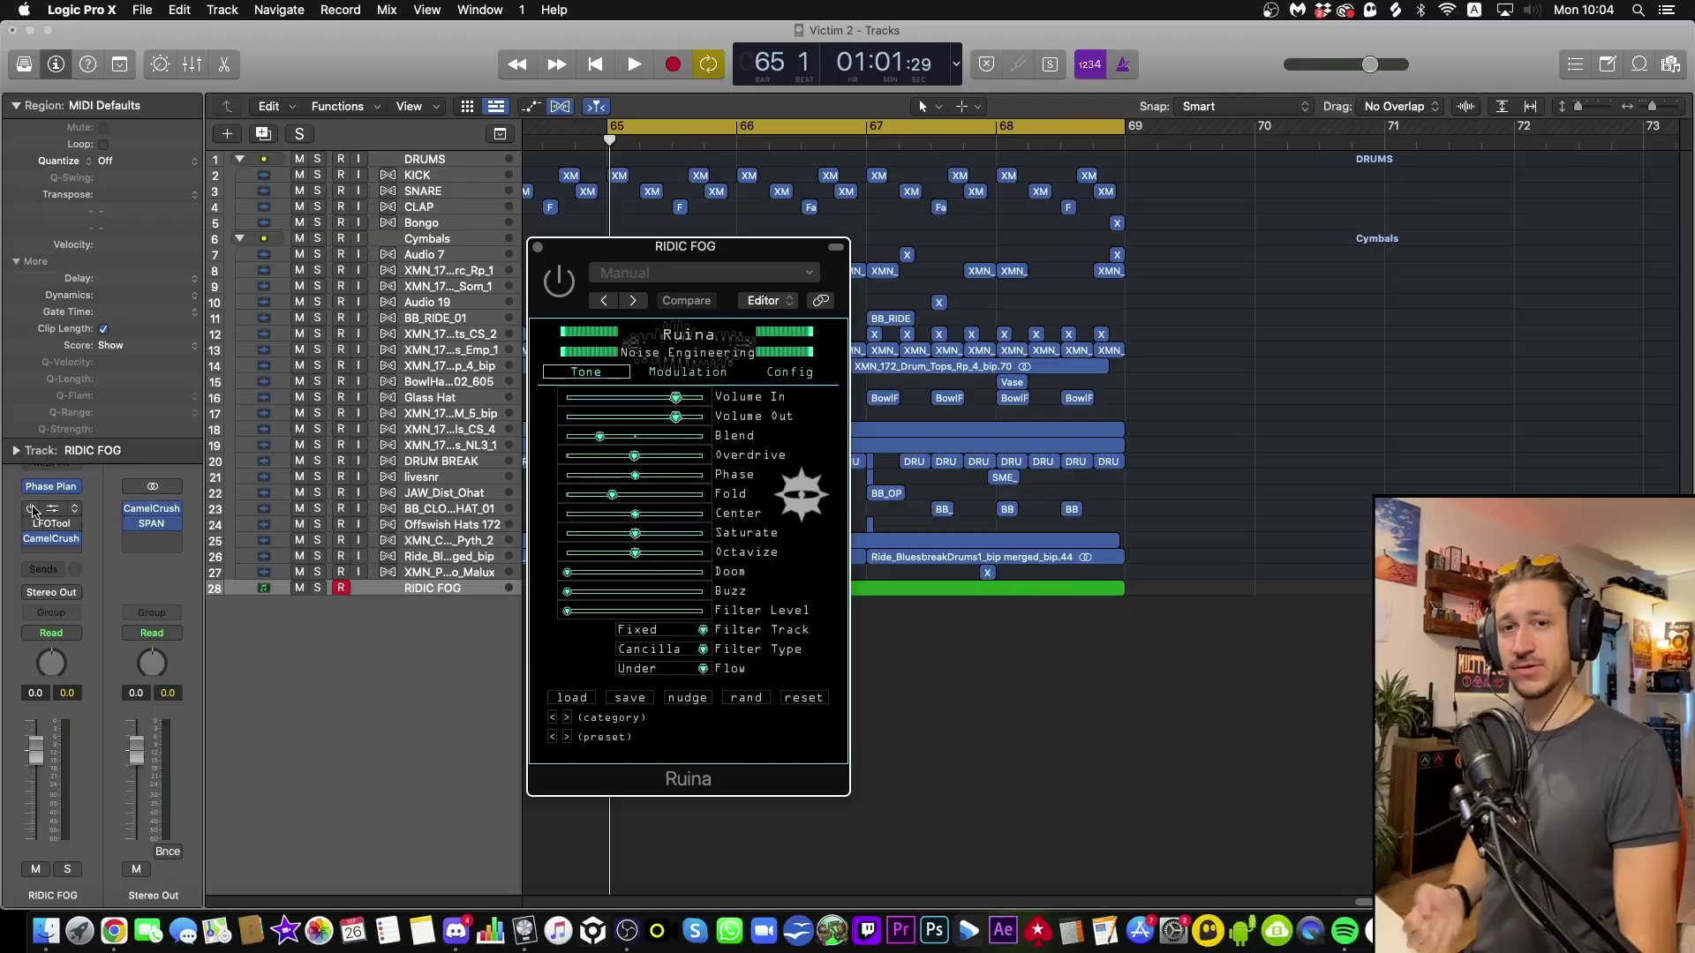
Enable the Ruina insert on the RIDIC FOG track, try out slightly different Blend amounts and close its window.
{"action": "left_click", "coordinate": [32, 509]}
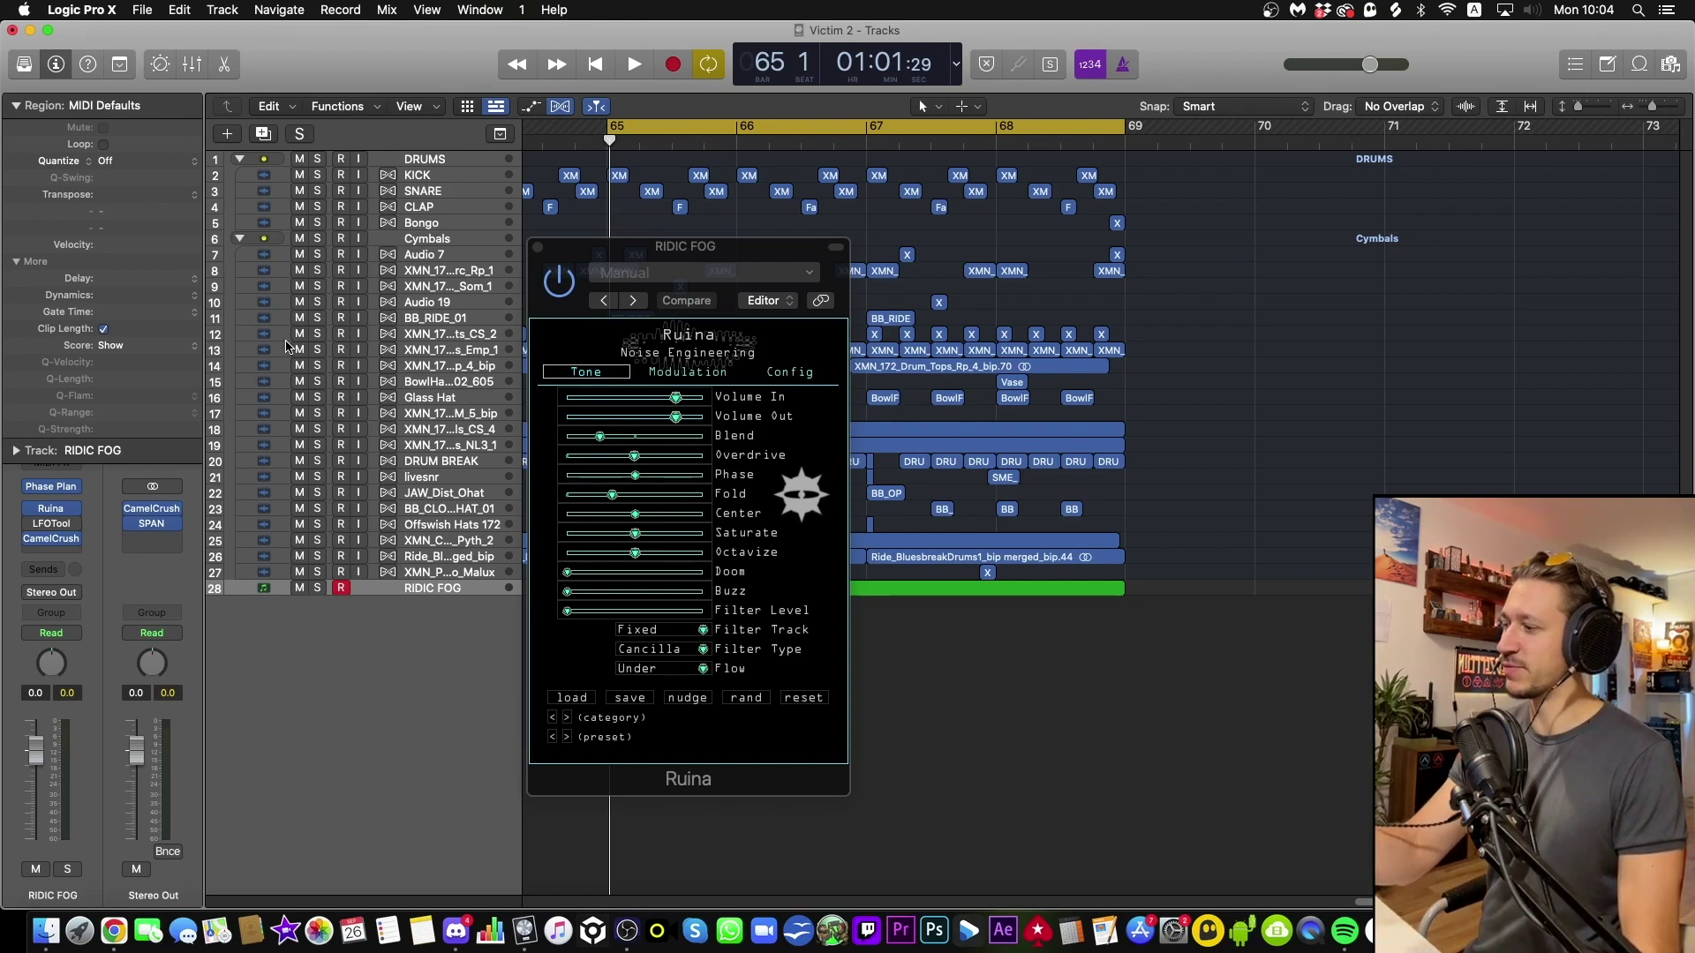
{"action": "mouse_move", "coordinate": [599, 436]}
{"action": "left_mouse_down"}
{"action": "mouse_move", "coordinate": [670, 435]}
{"action": "mouse_move", "coordinate": [604, 433]}
{"action": "left_mouse_up"}
{"action": "left_click_drag", "start_coordinate": [590, 432], "coordinate": [597, 432]}
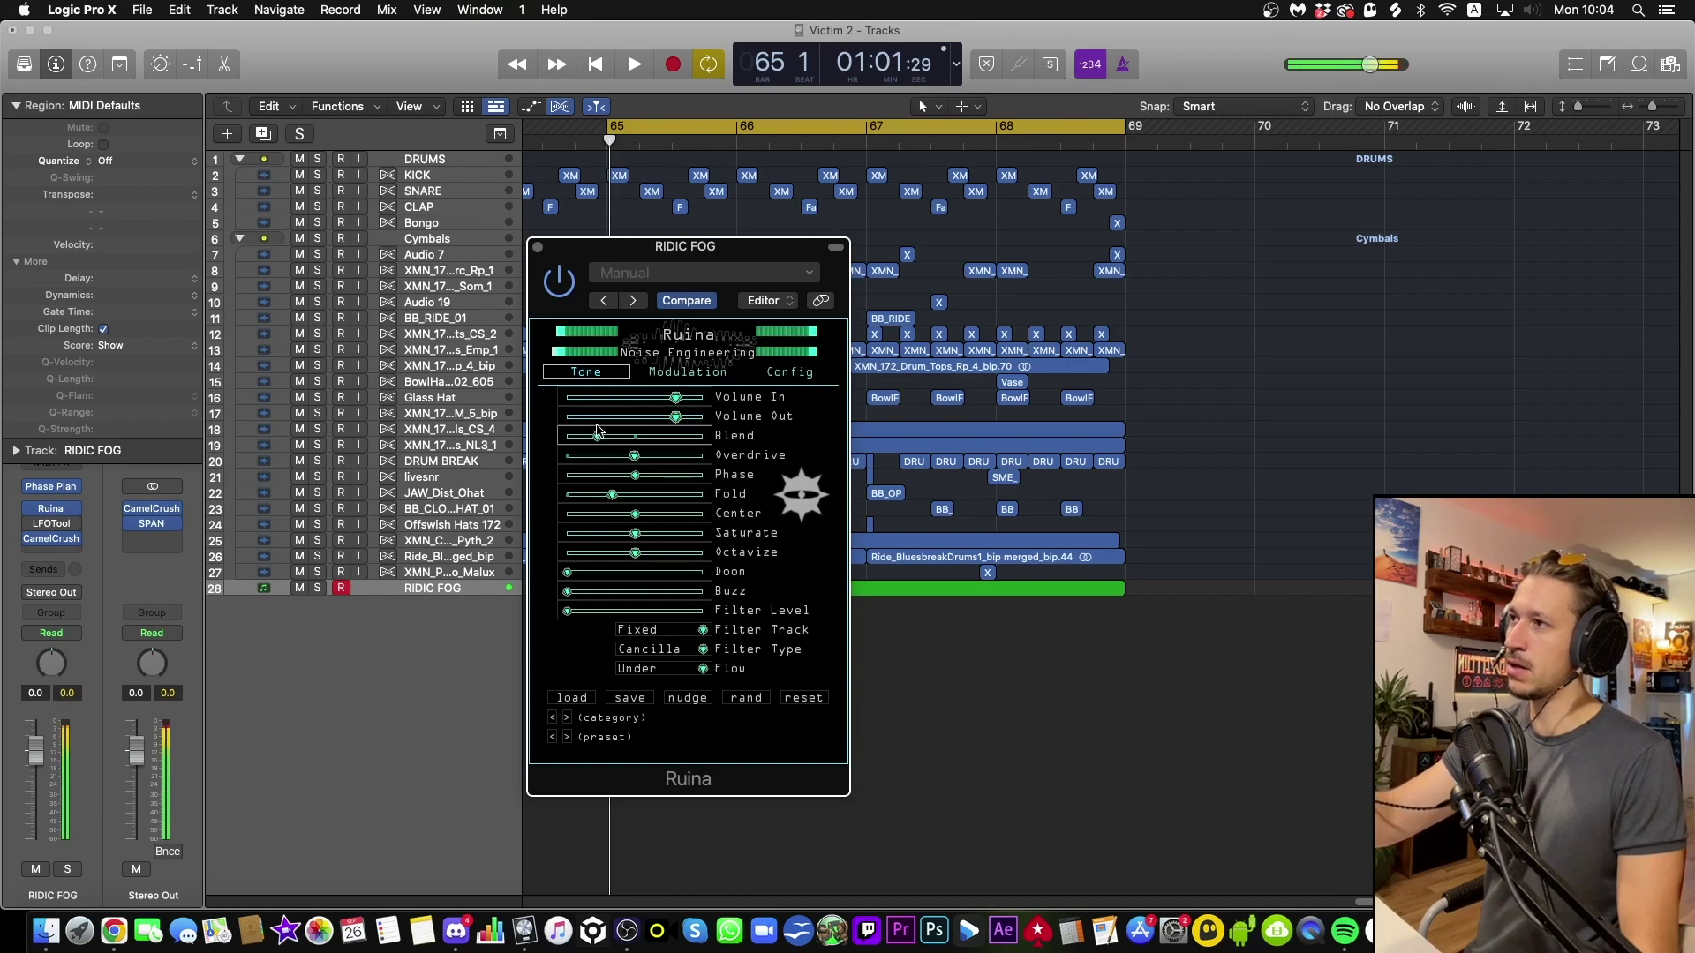
{"action": "left_click", "coordinate": [537, 247]}
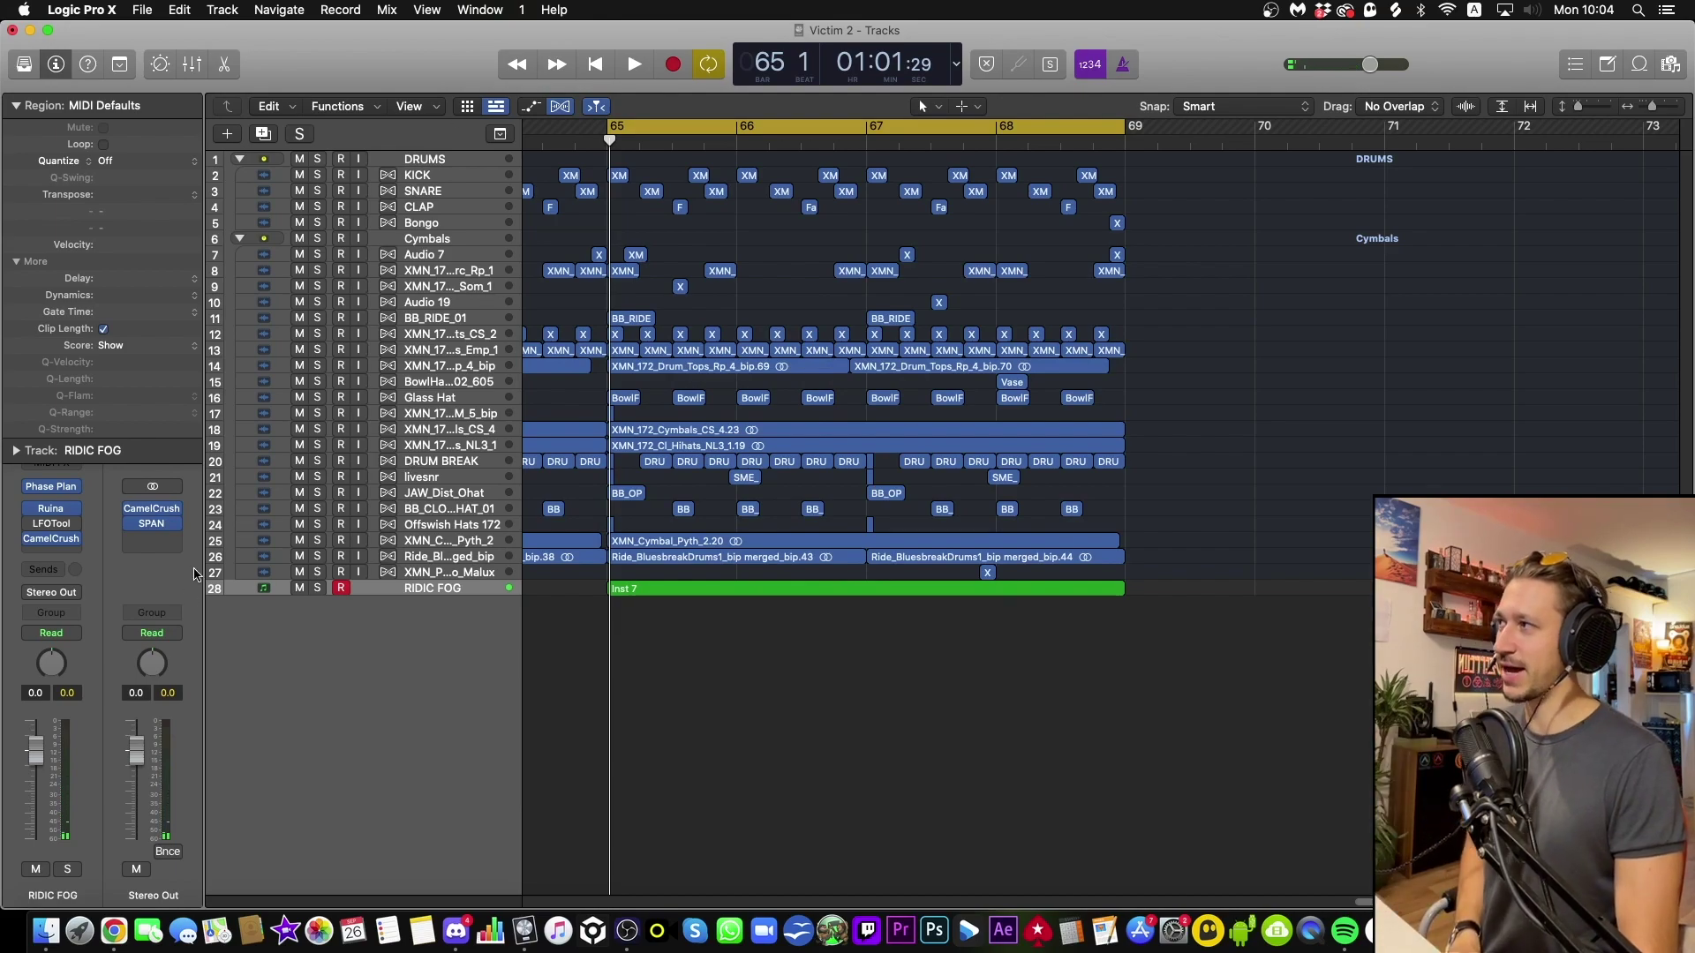
Enable the LFOTool insert on the RIDIC FOG track and close its window.
{"action": "left_click", "coordinate": [37, 524]}
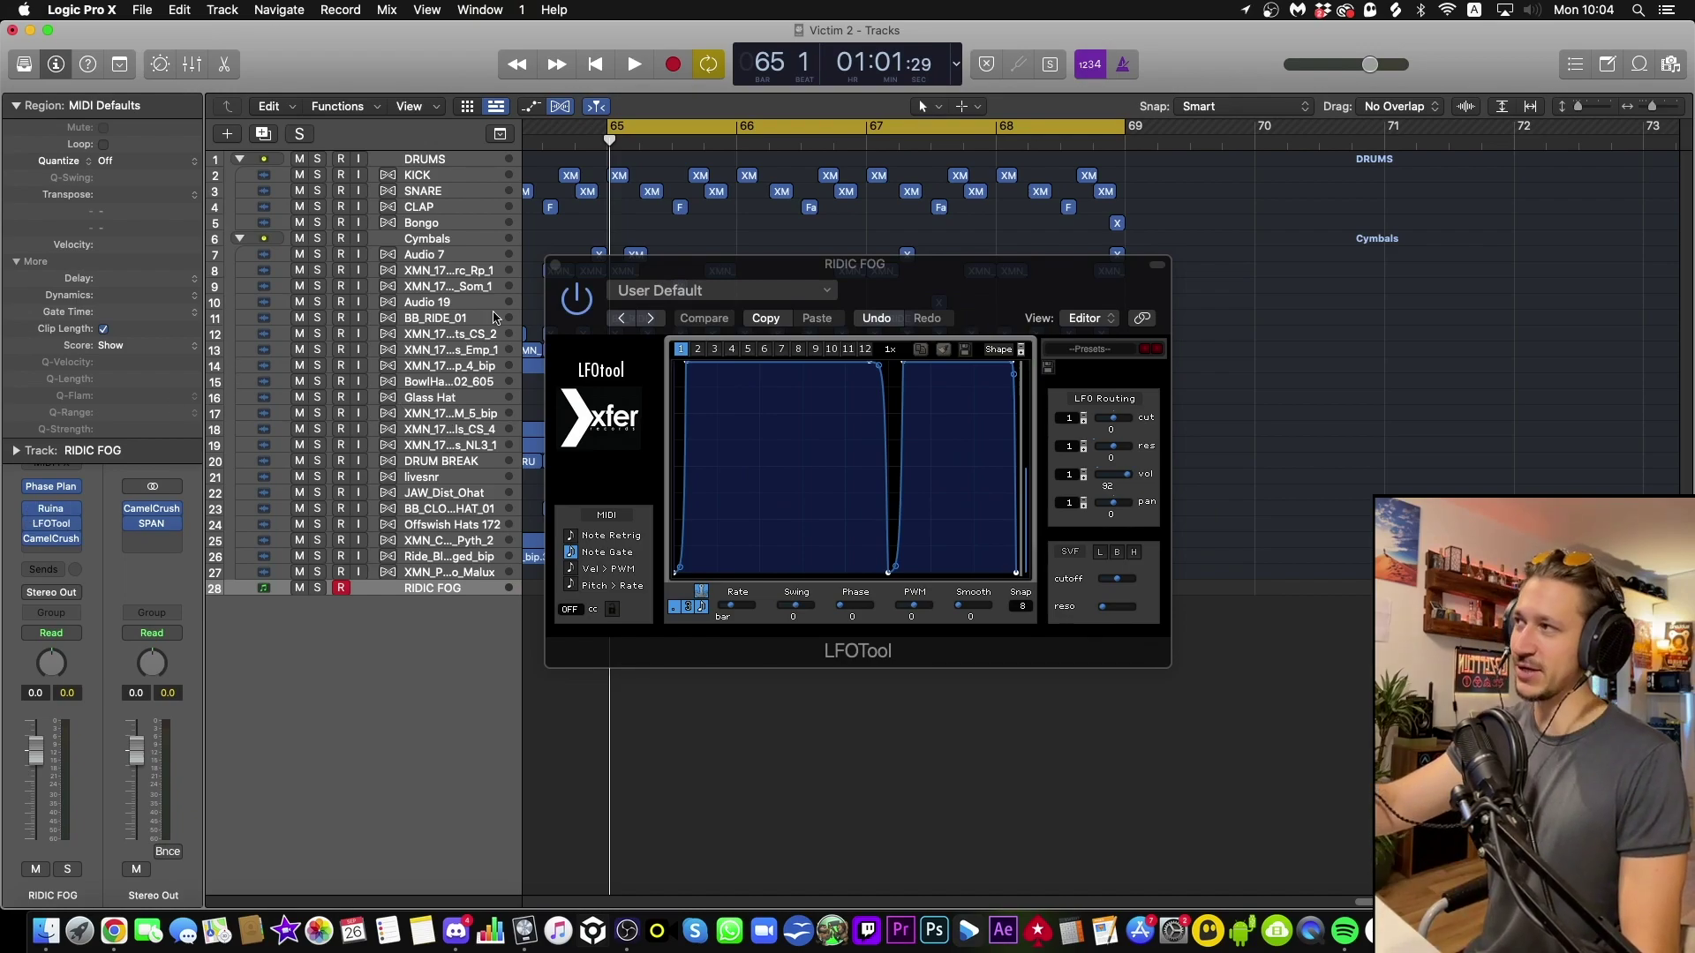
{"action": "left_click", "coordinate": [554, 265]}
{"action": "left_click", "coordinate": [571, 462]}
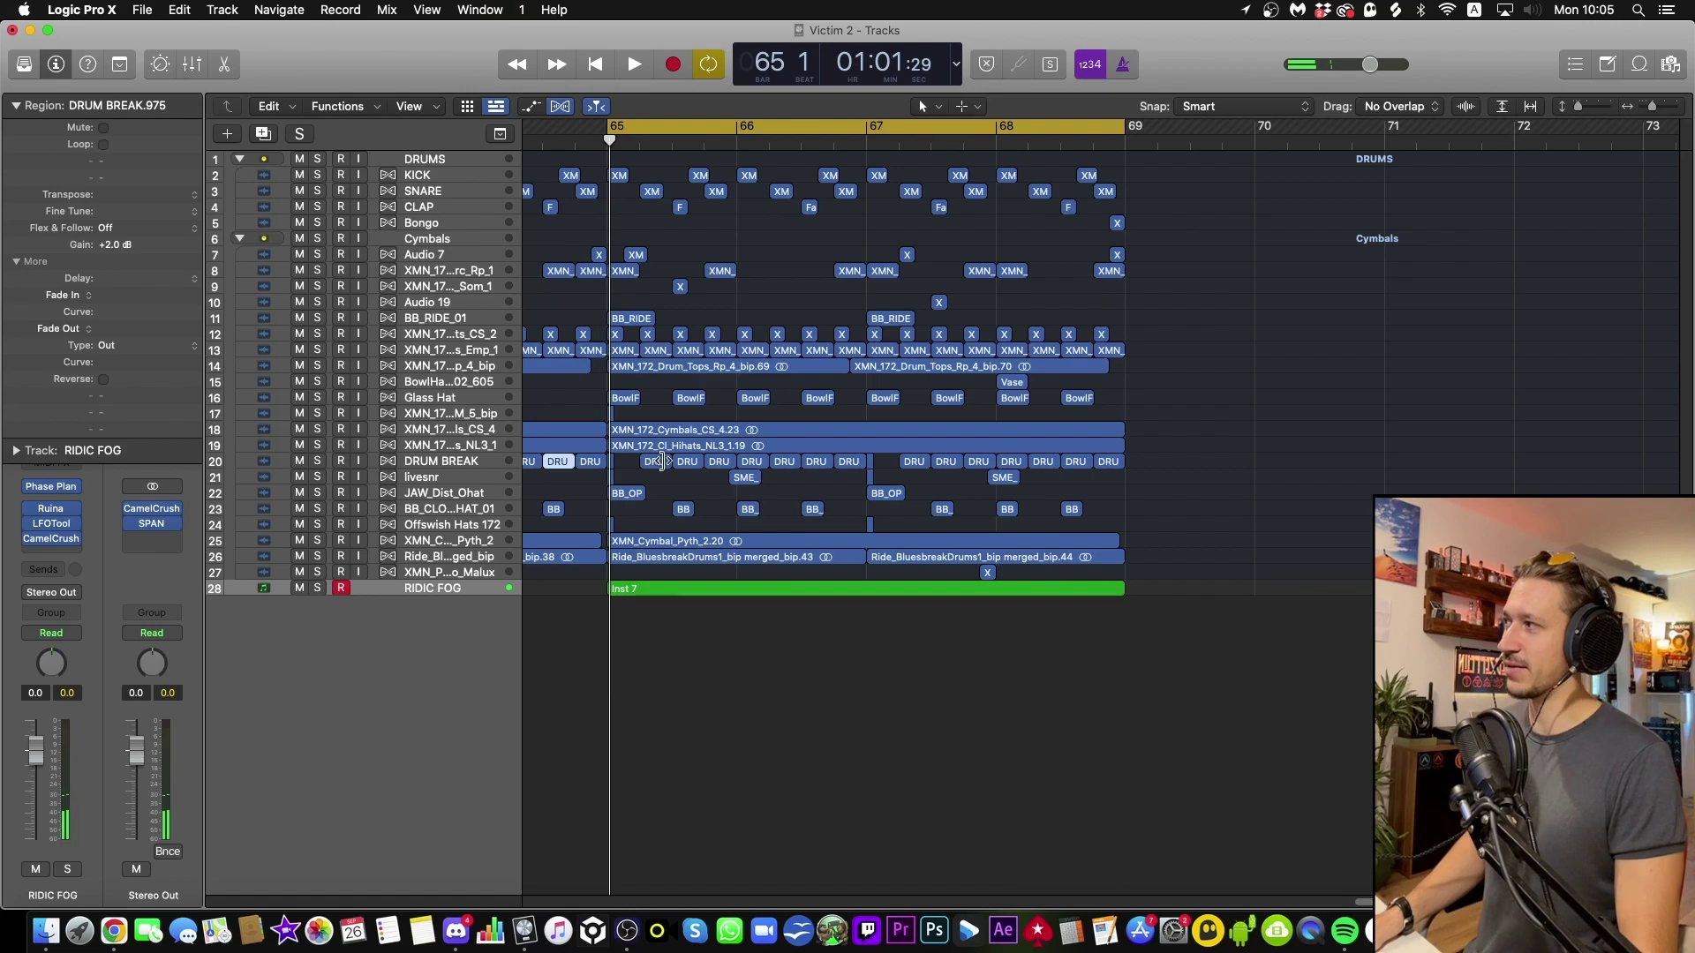
Clear the region selection, play the cycled section with Ruina and LFOTool active on the bass, and stop playback.
{"action": "left_click", "coordinate": [847, 751]}
{"action": "key", "text": "space"}
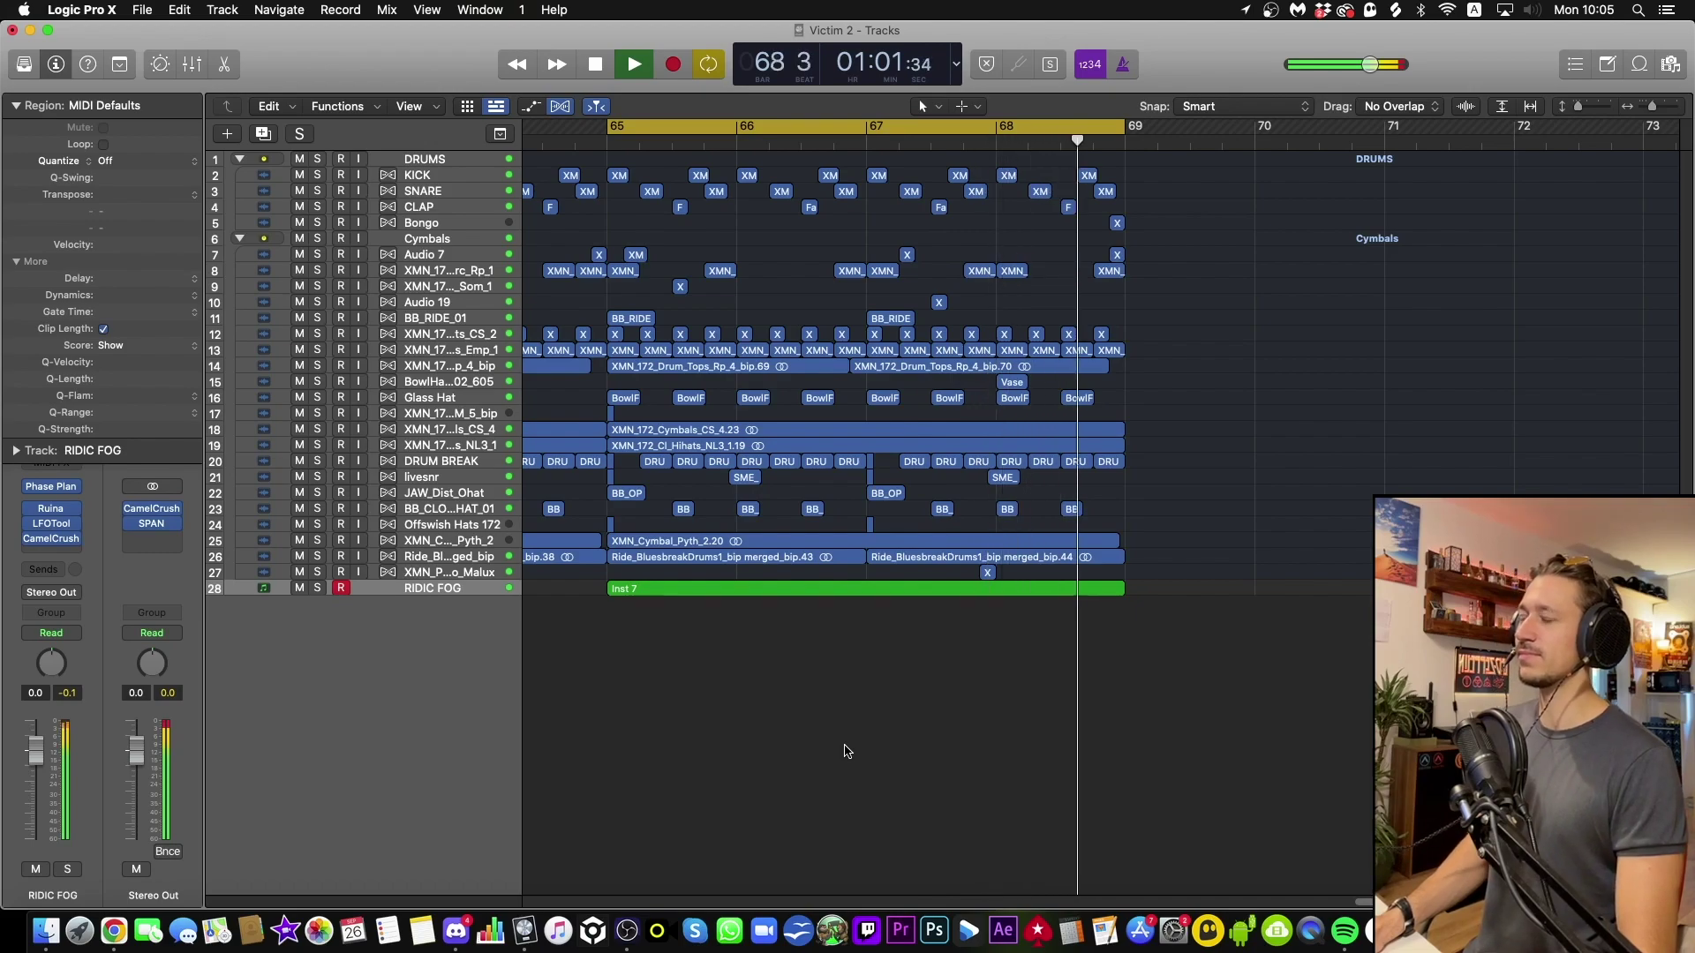
{"action": "key", "text": "space"}
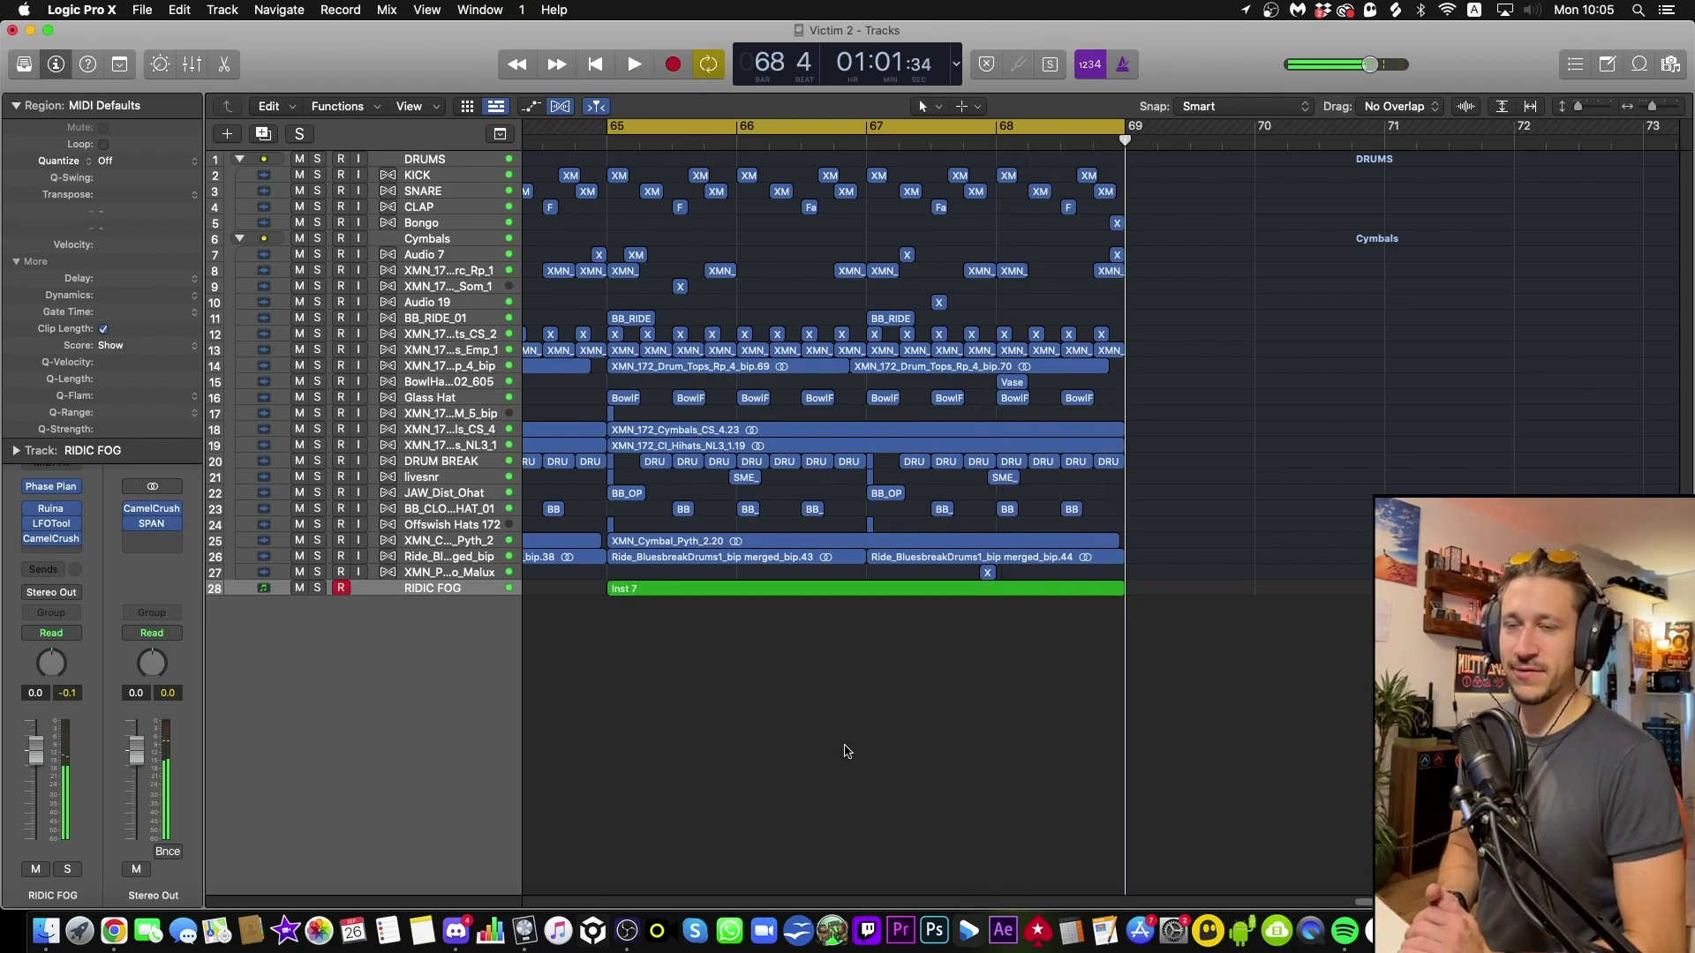